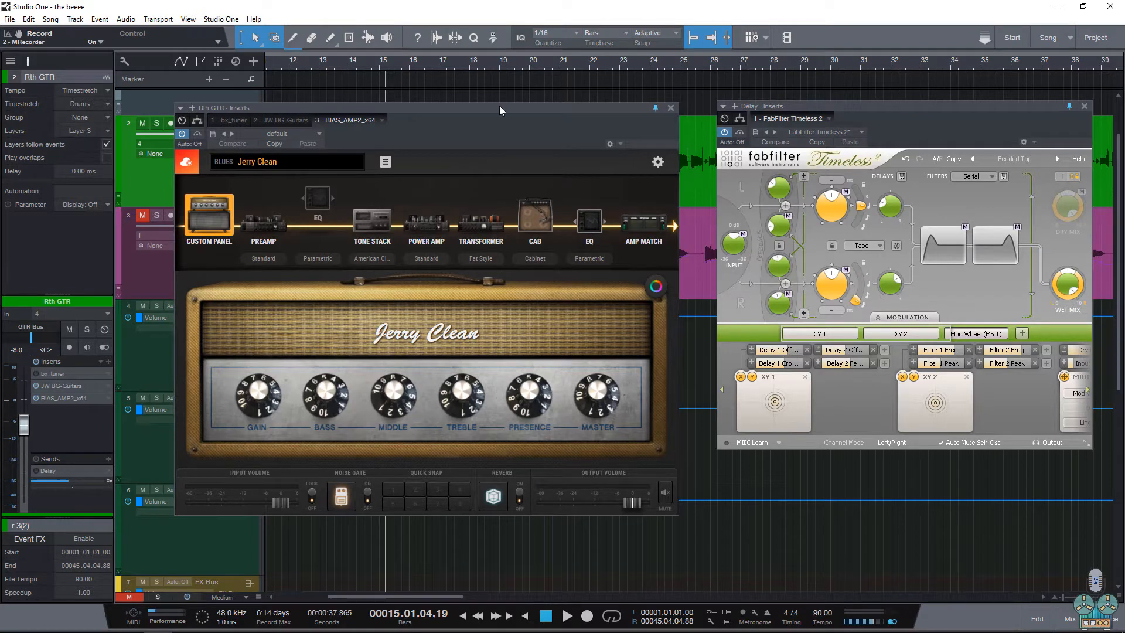
Examine the Jerry Clean amp's preamp, tone stack, power amp, transformer, cab, EQ and Amp Match stages, ending back on the preamp.
left_click(263, 223)
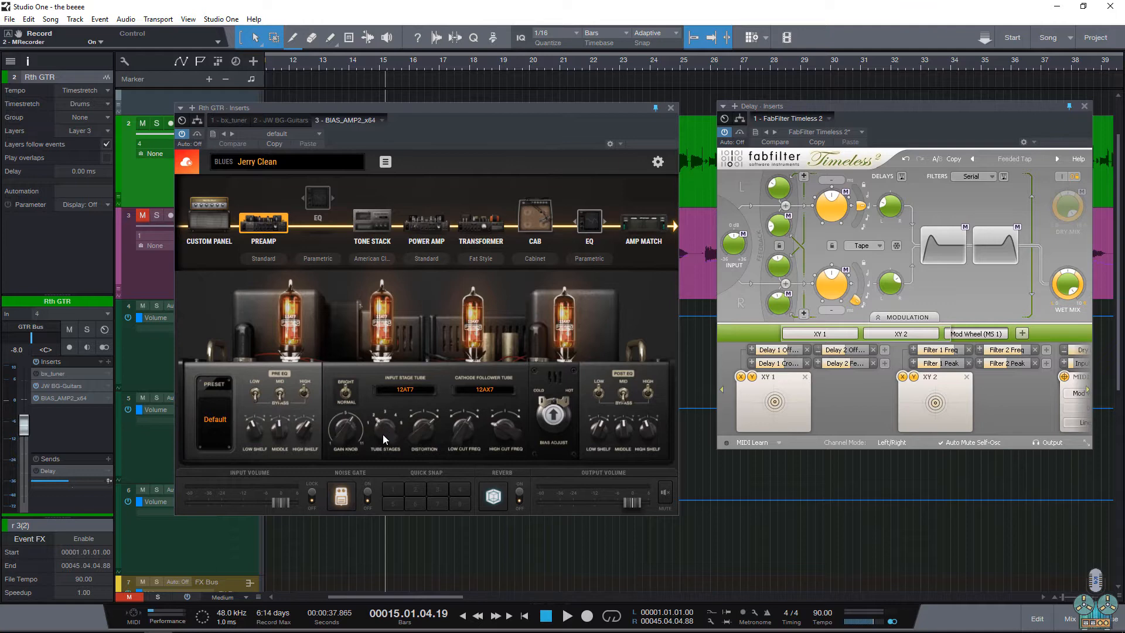
left_click(372, 222)
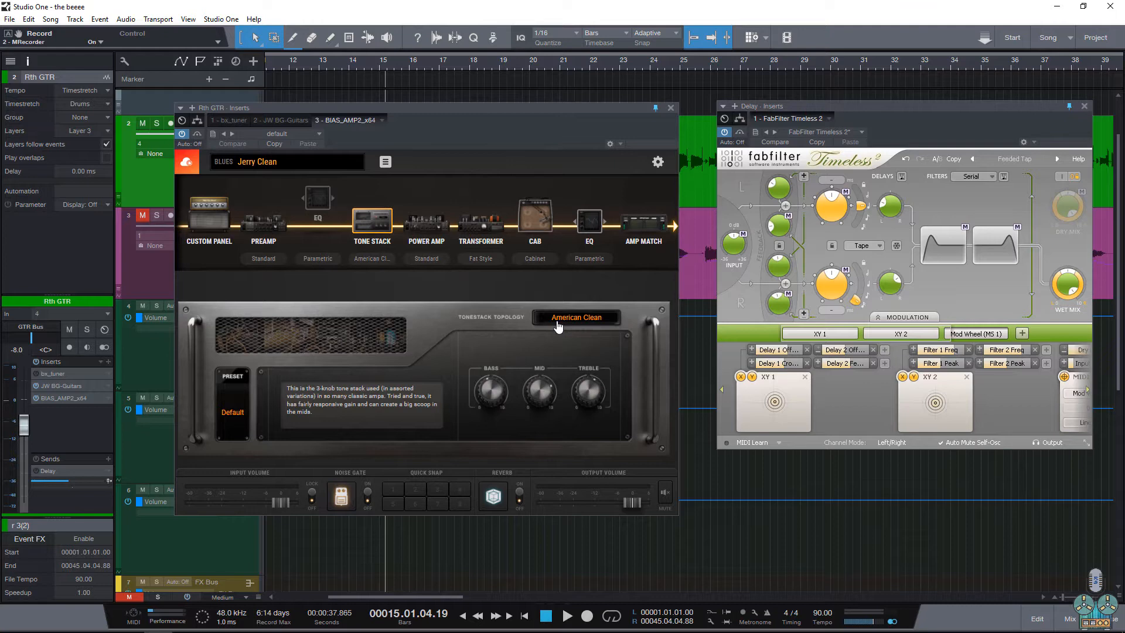
left_click(436, 237)
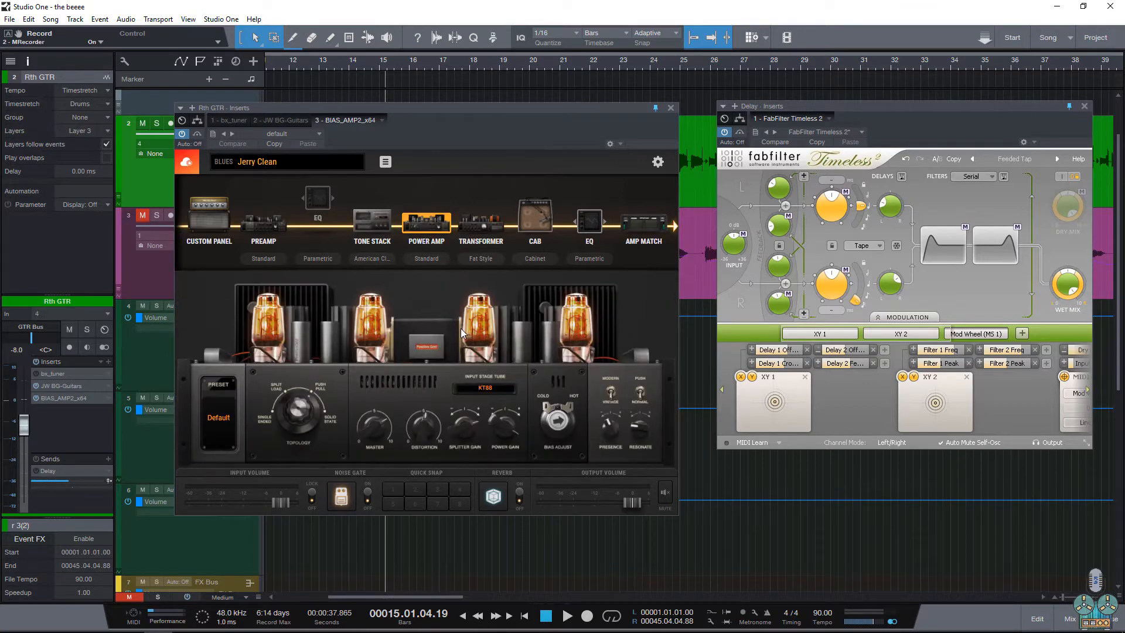
left_click(478, 223)
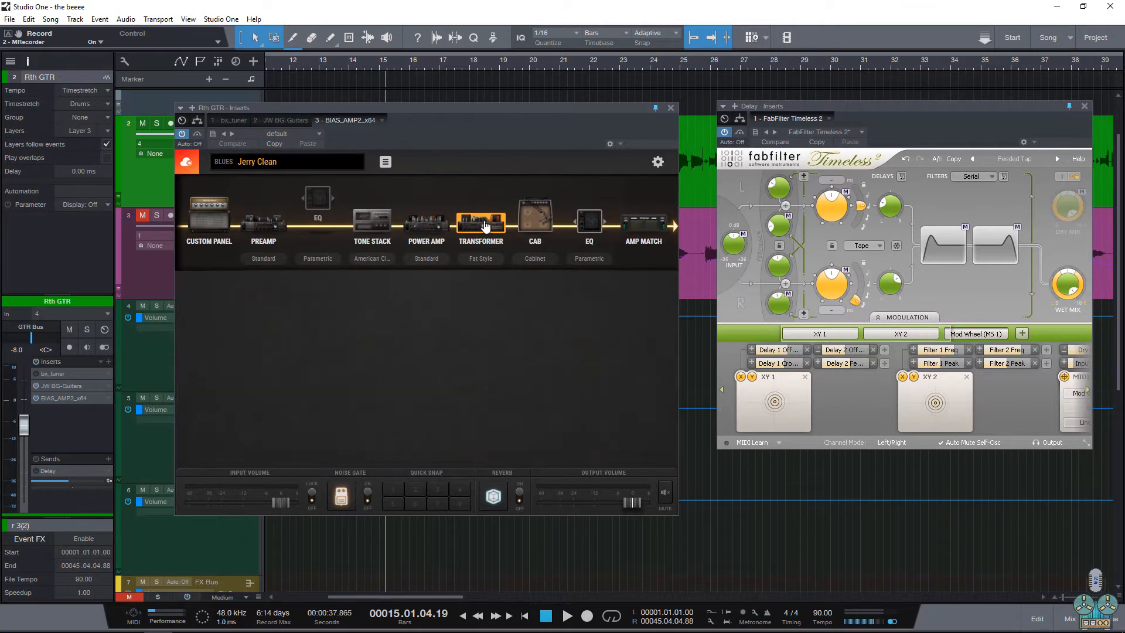
left_click(525, 231)
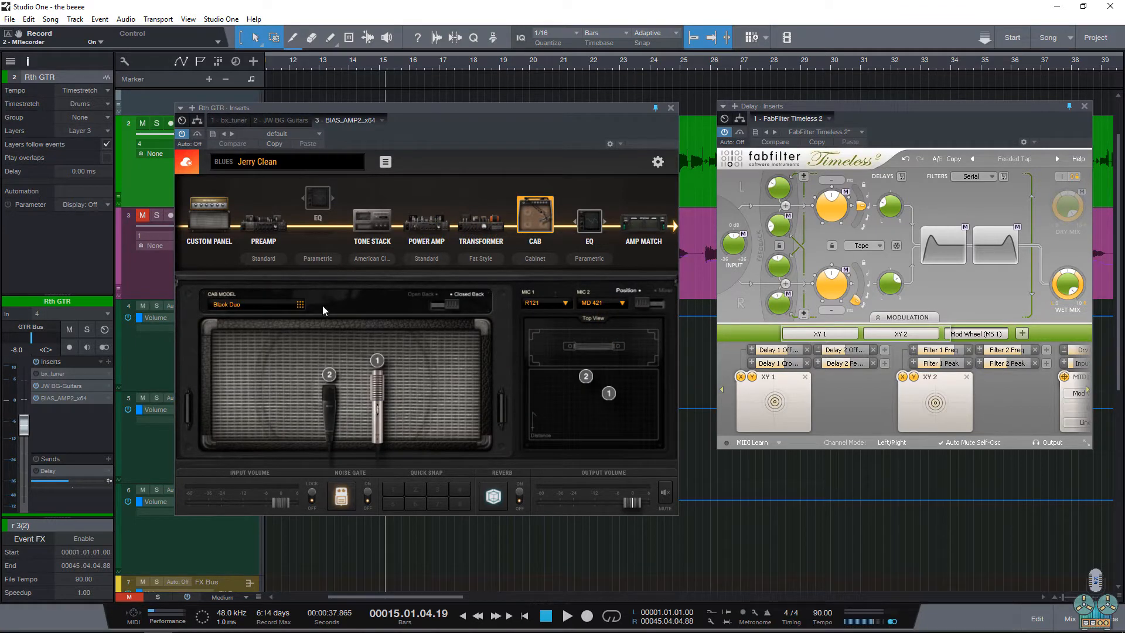
left_click(598, 227)
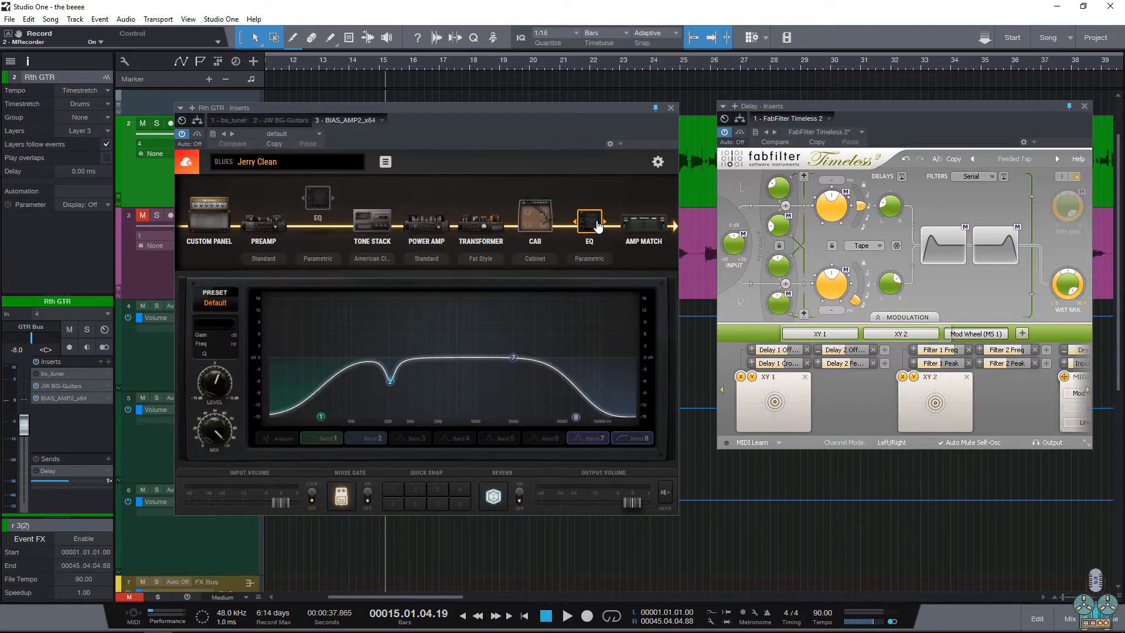
left_click(646, 228)
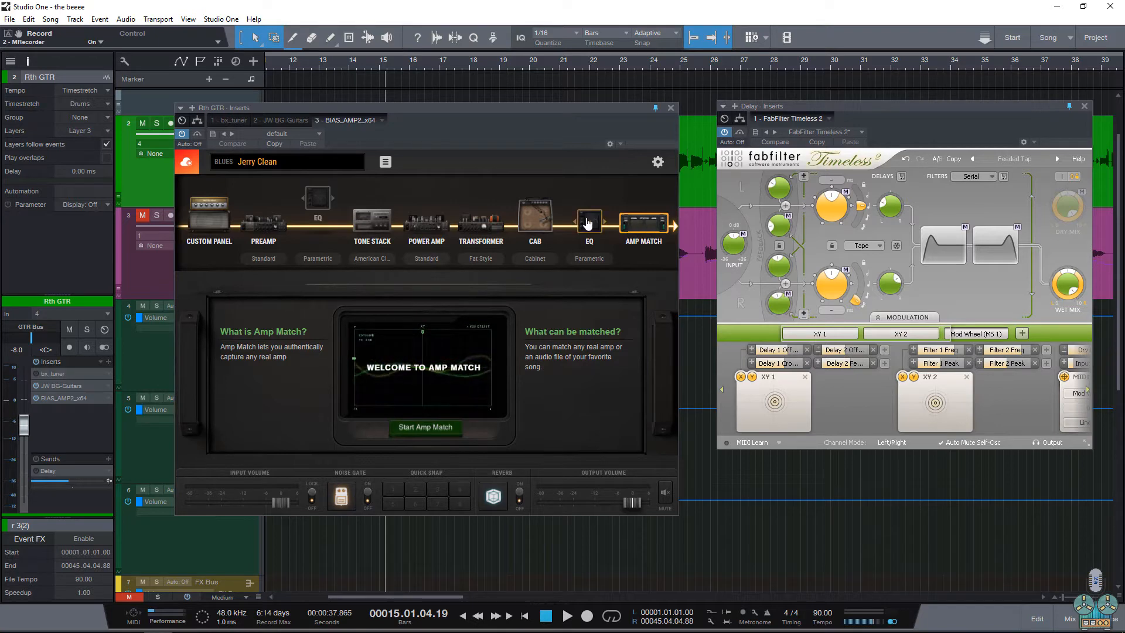
left_click(269, 228)
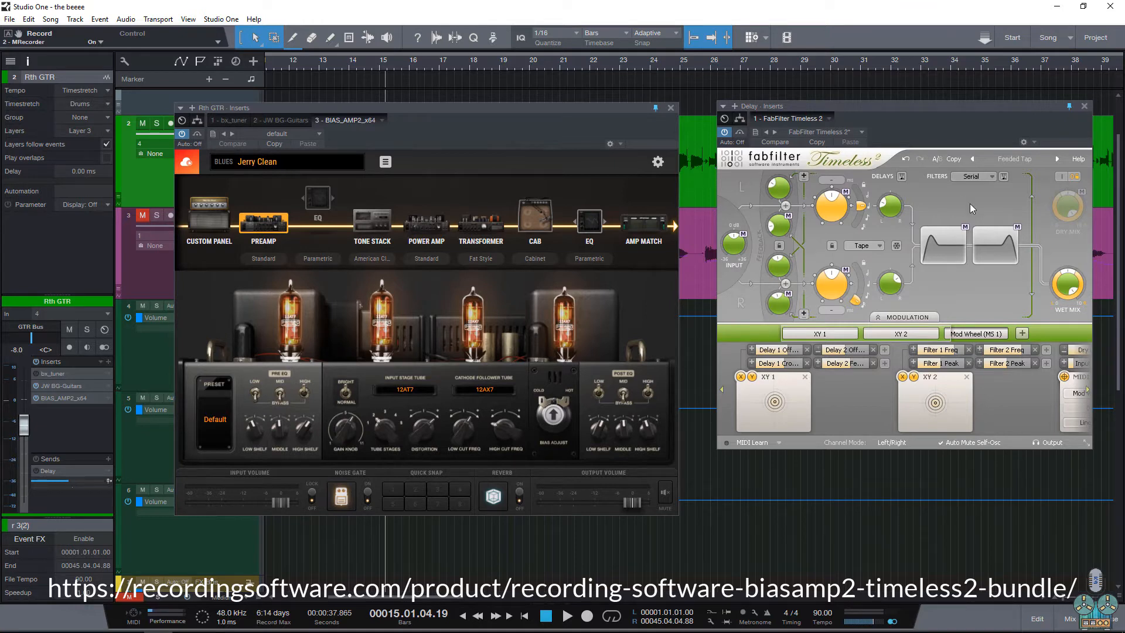
Close the FabFilter Timeless 2 delay window and reposition the BIAS AMP 2 window over the middle of the arrangement.
left_click(1085, 106)
left_click_drag(565, 112, 769, 218)
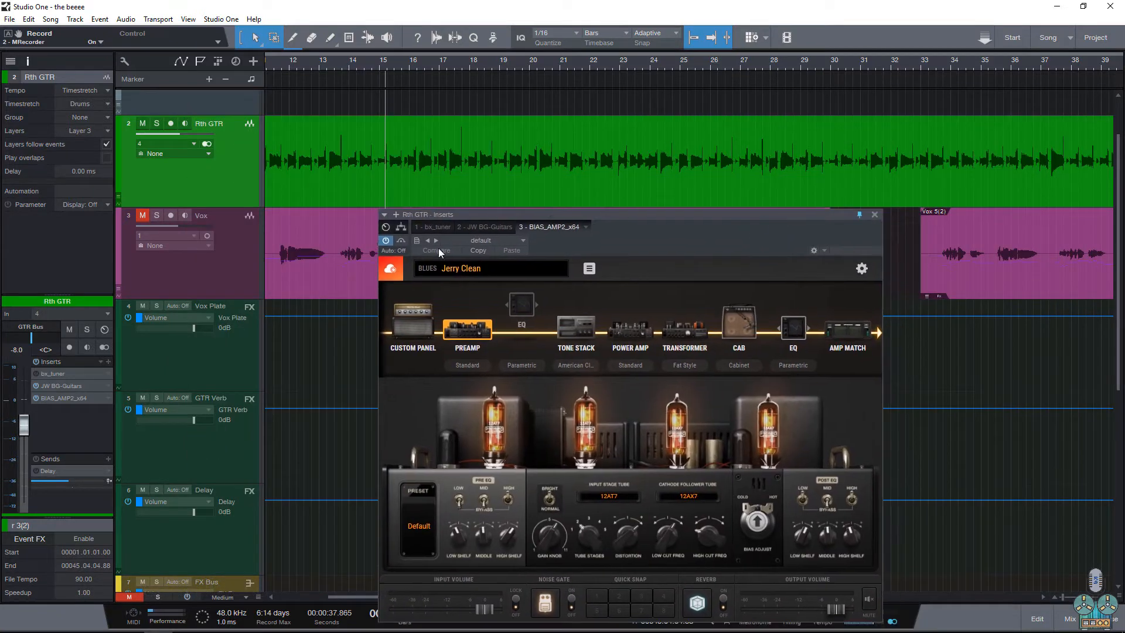
left_click_drag(565, 217, 500, 163)
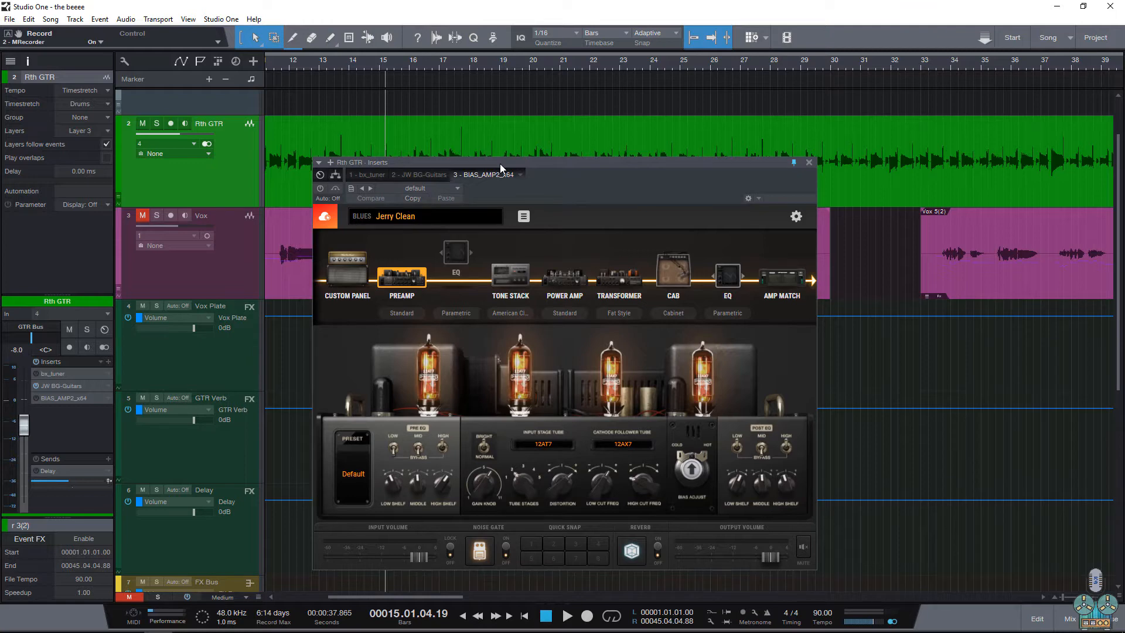
Play the song with the BIAS AMP 2 insert enabled and audition the Blues presets American Bass, Tweed Lux and Mini Duo Reverb.
key("space")
left_click(320, 189)
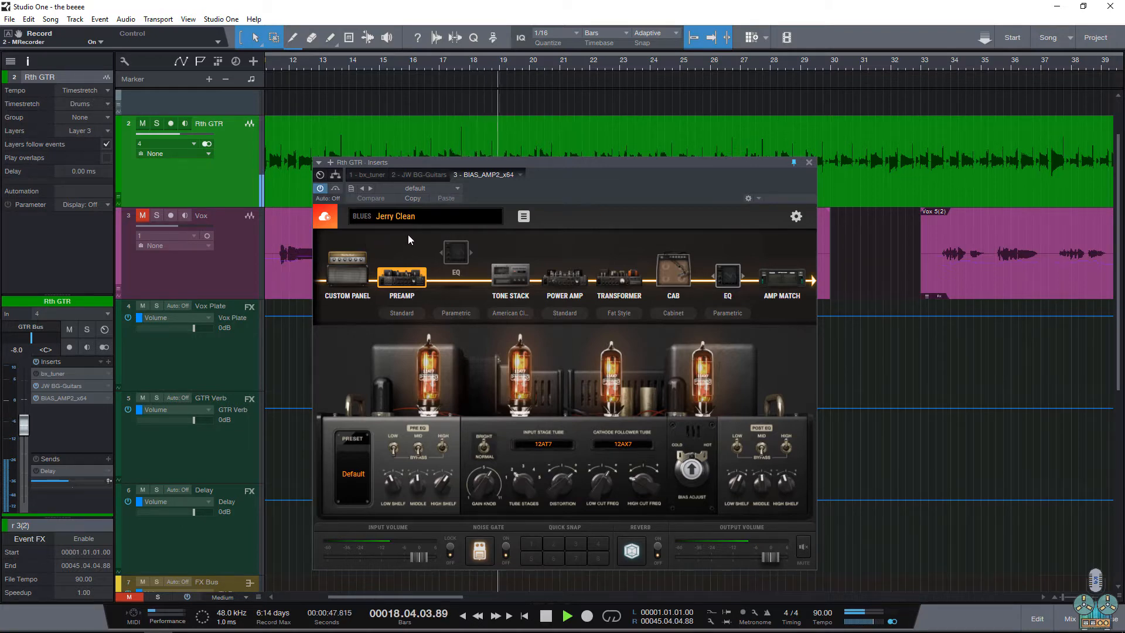
left_click(411, 216)
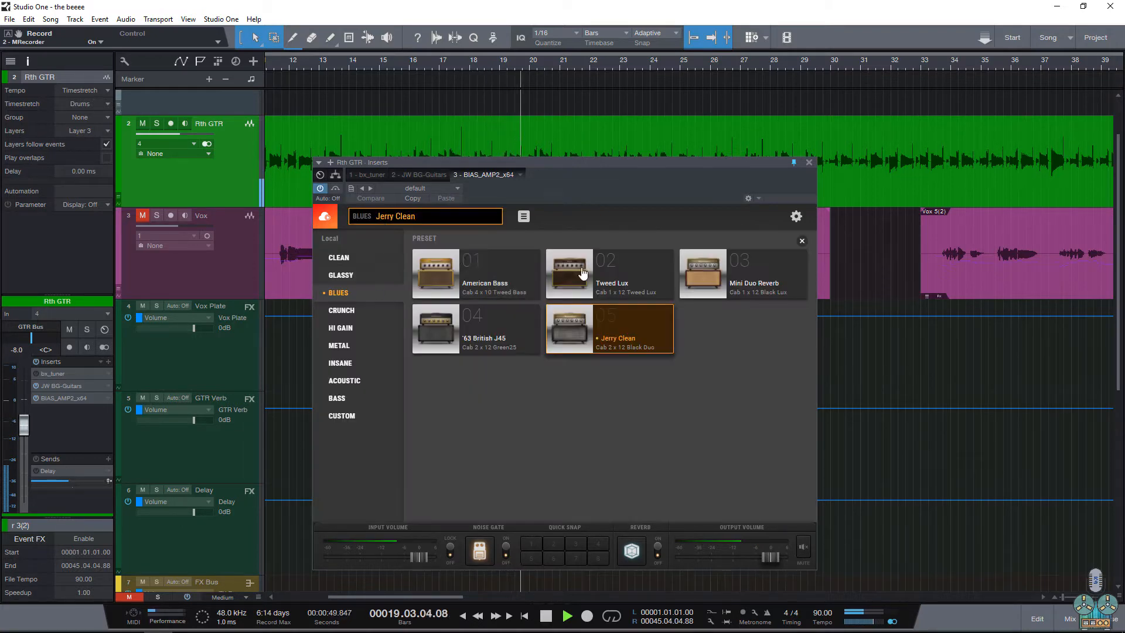
left_click(482, 285)
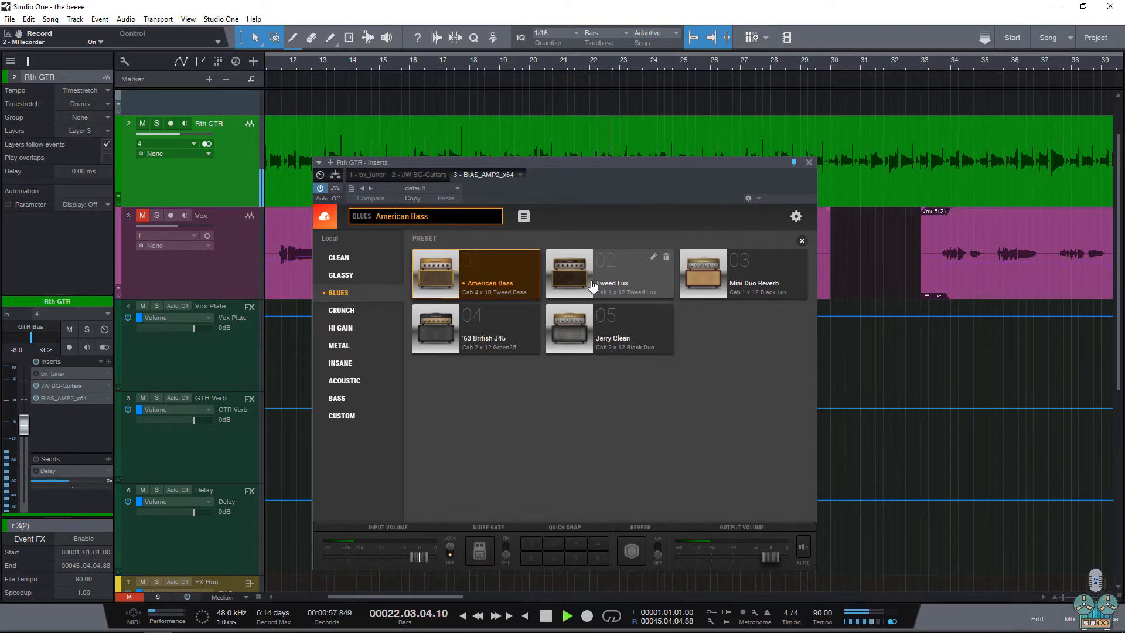
left_click(593, 286)
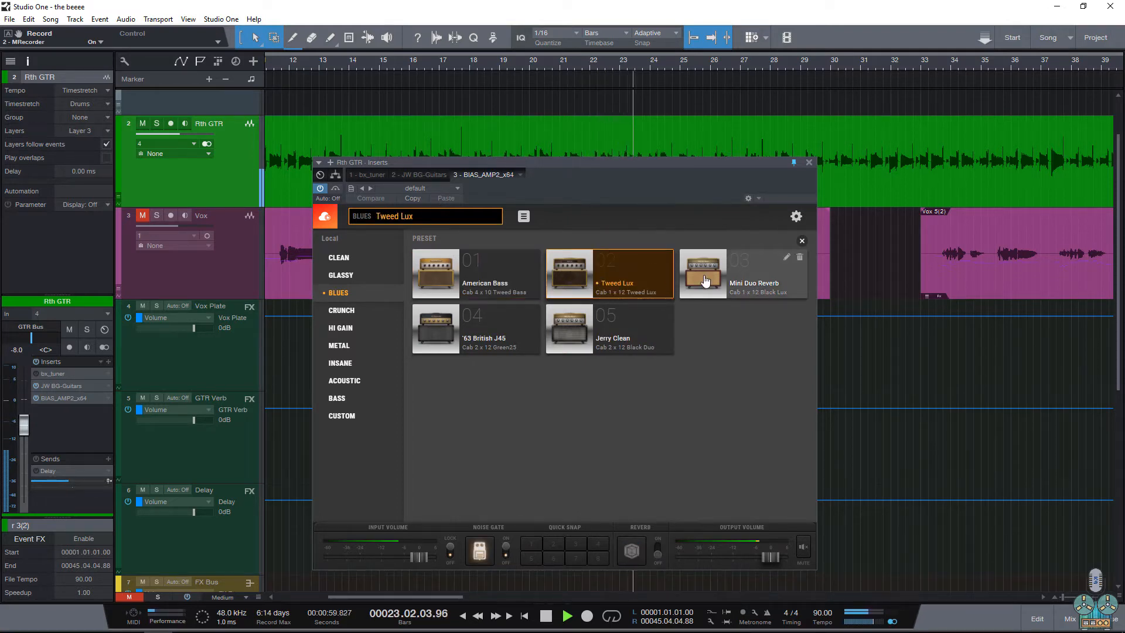
left_click(705, 281)
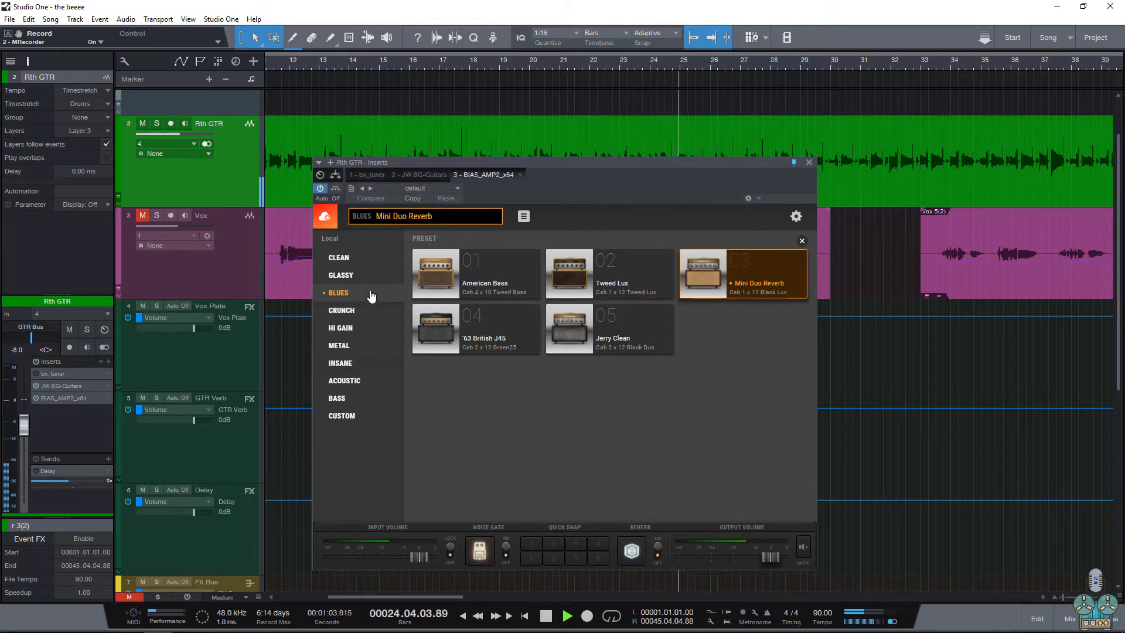
left_click(699, 263)
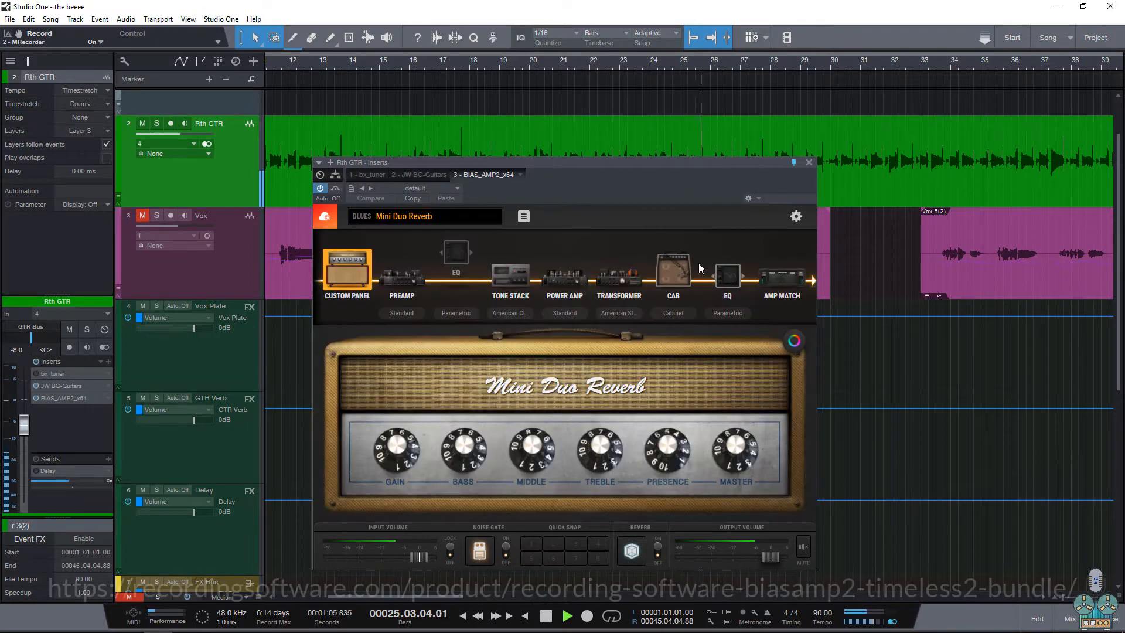
Switch off the amp's built-in reverb, stop playback and examine the reverb's settings.
left_click(657, 554)
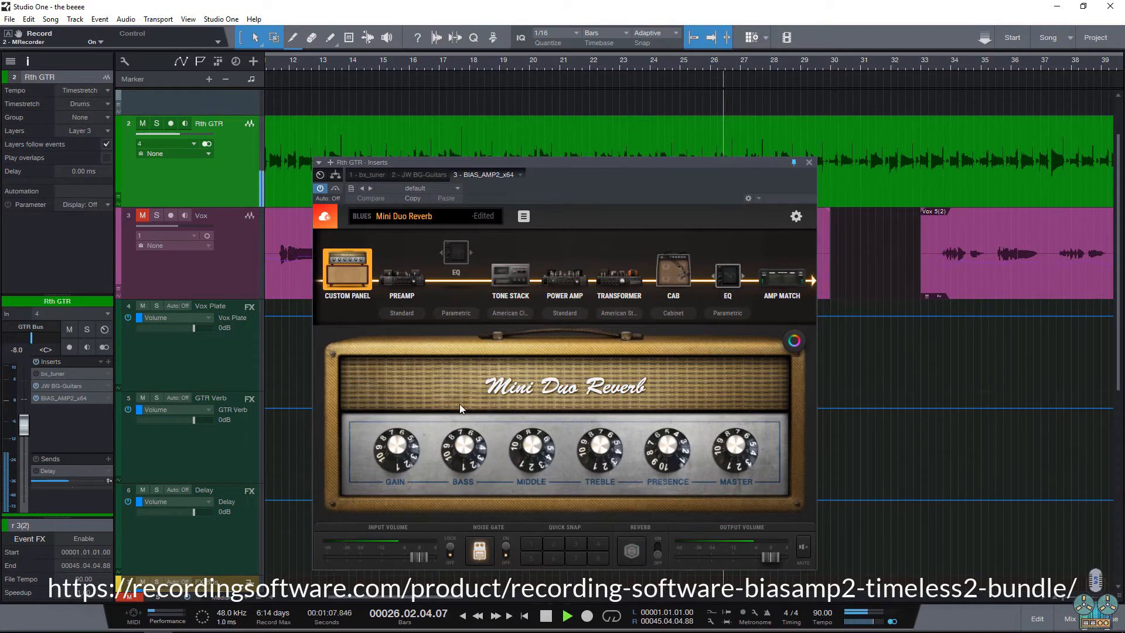
key("space")
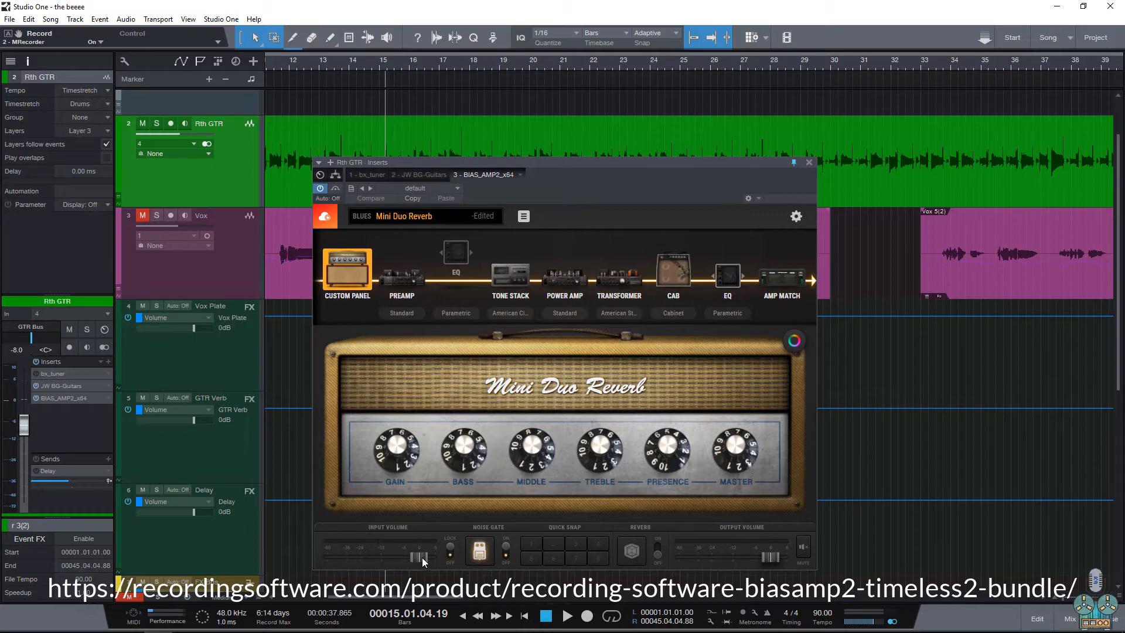
left_click(450, 552)
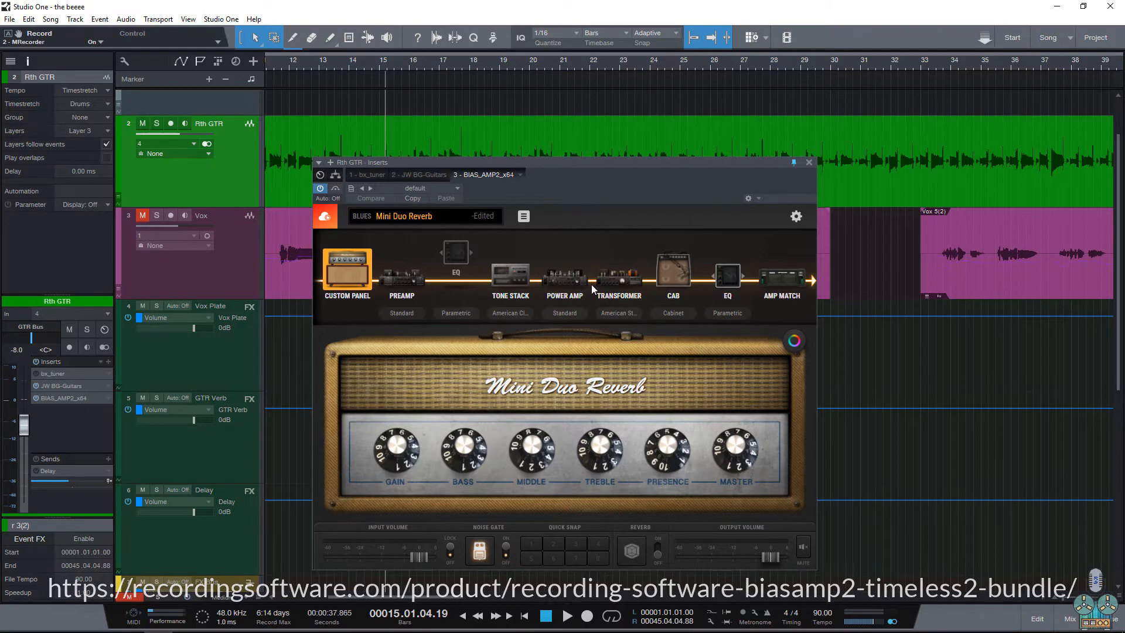
left_click(632, 552)
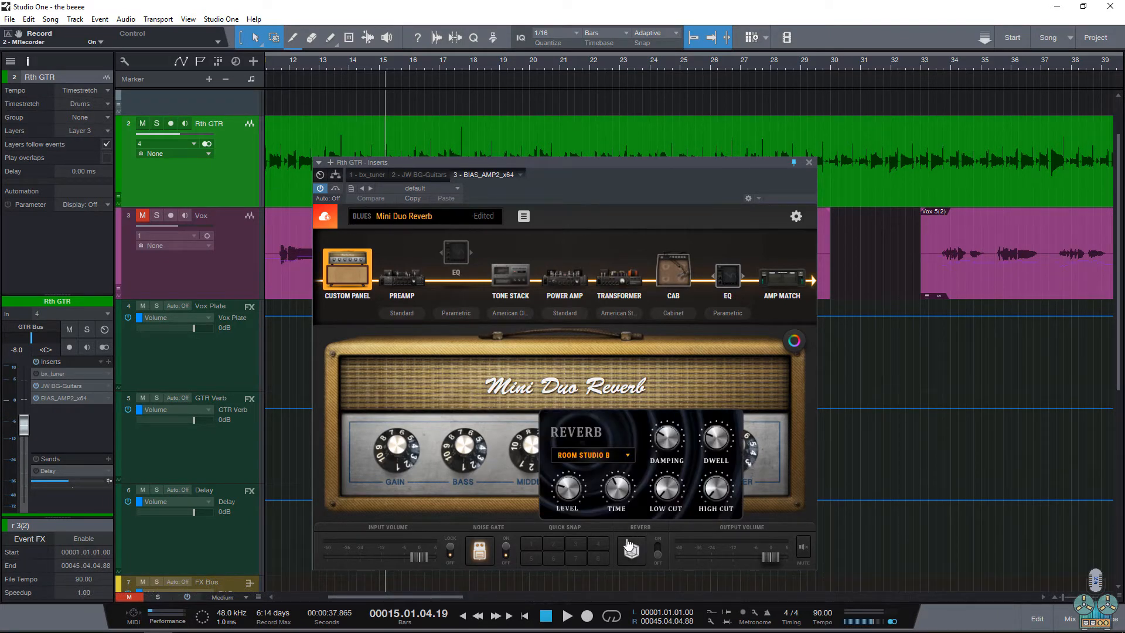
left_click(631, 548)
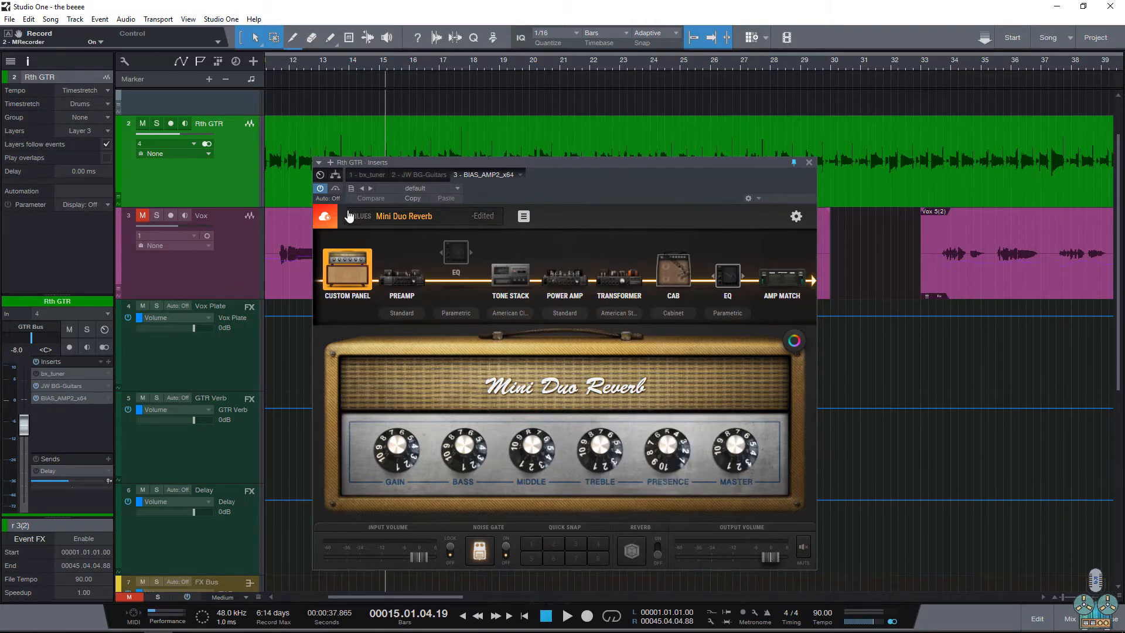
Preview the shared Modded JCM 800 amp in ToneCloud and return to the amp view.
left_click(324, 217)
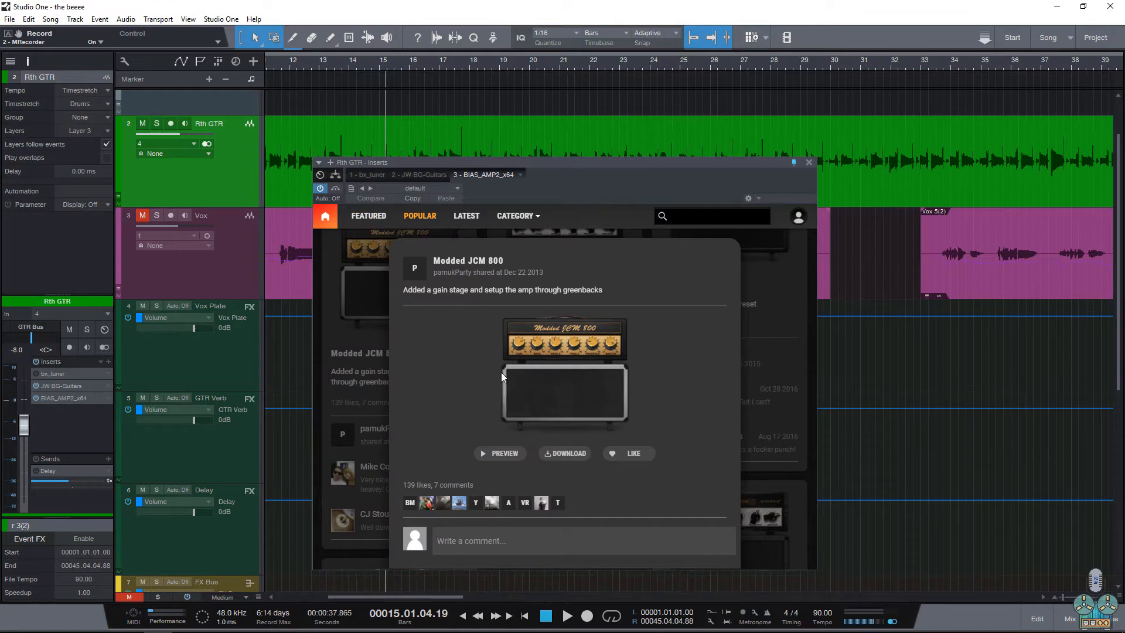
left_click(497, 454)
left_click(327, 220)
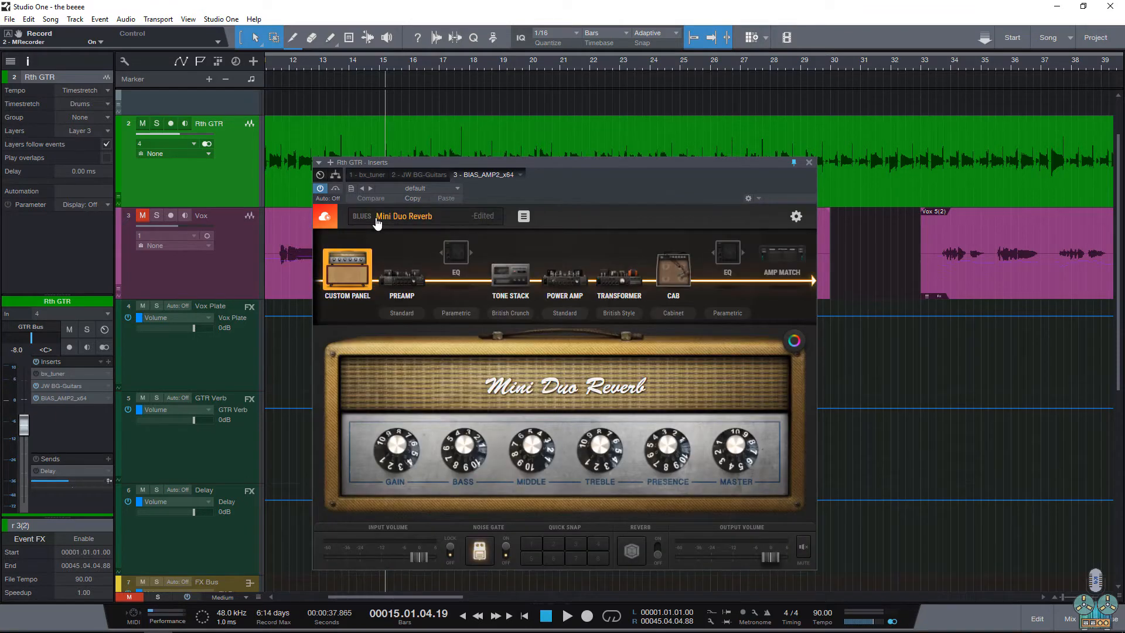
Examine the amp preset's save and share options and the plug-in's settings options.
left_click(523, 217)
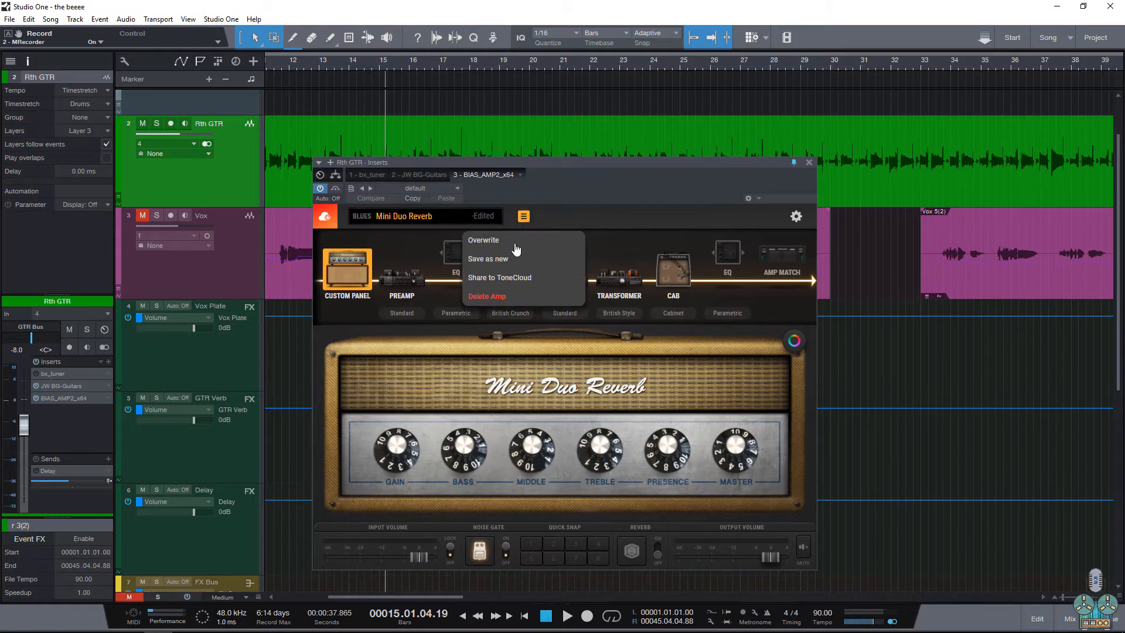
left_click(592, 222)
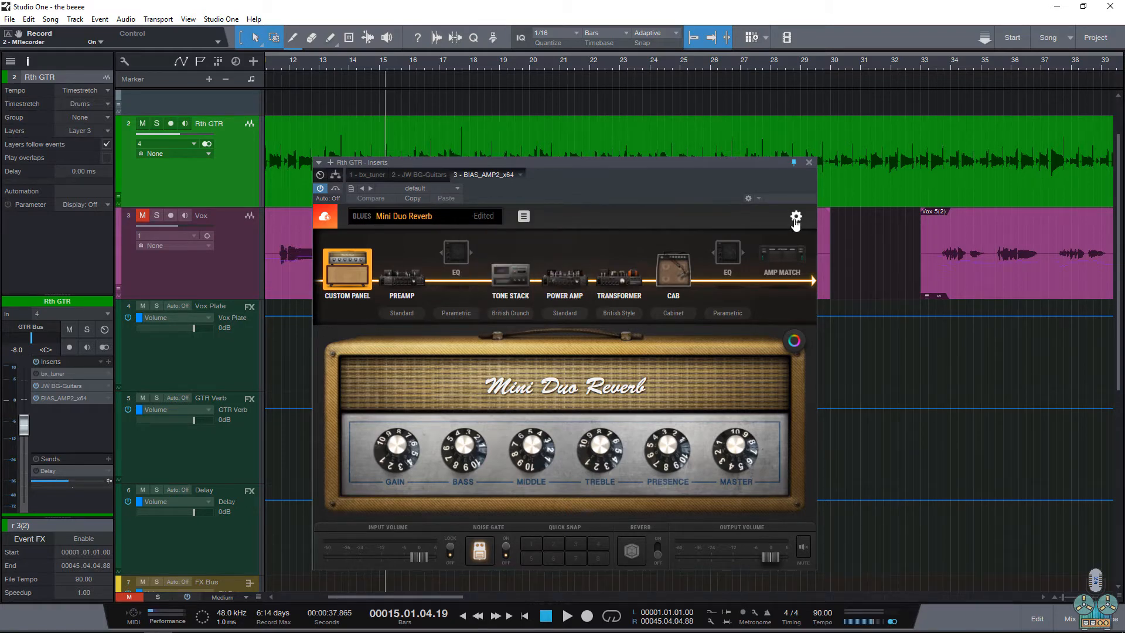
left_click(796, 217)
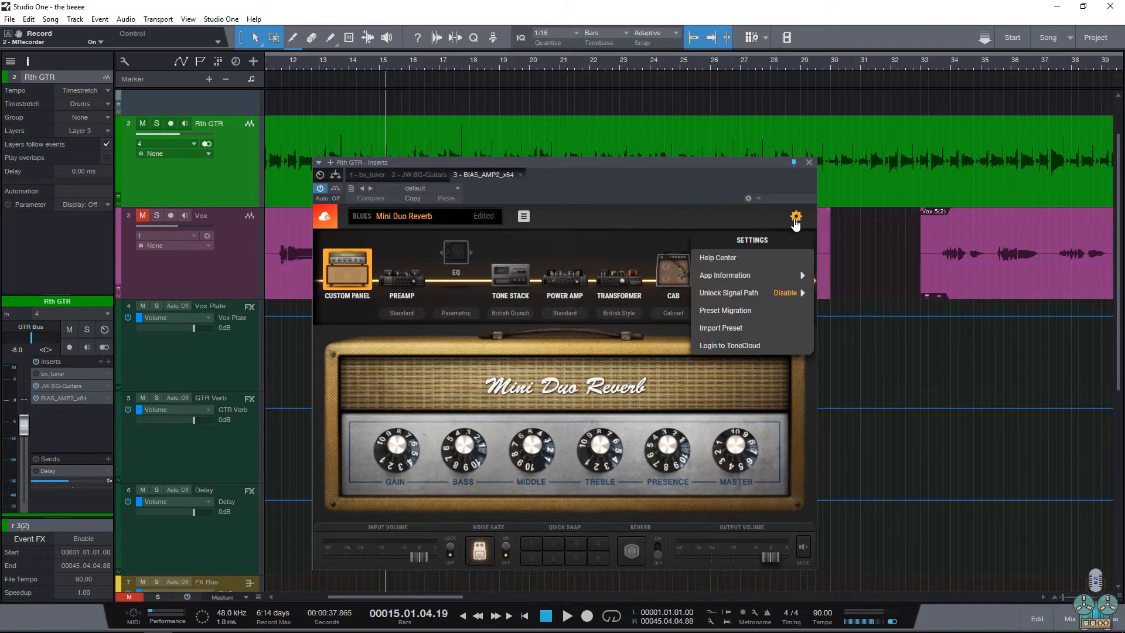
left_click(796, 217)
Customize the Mini Duo Reverb's appearance by trying several panel finishes and selecting British Red.
left_click(791, 337)
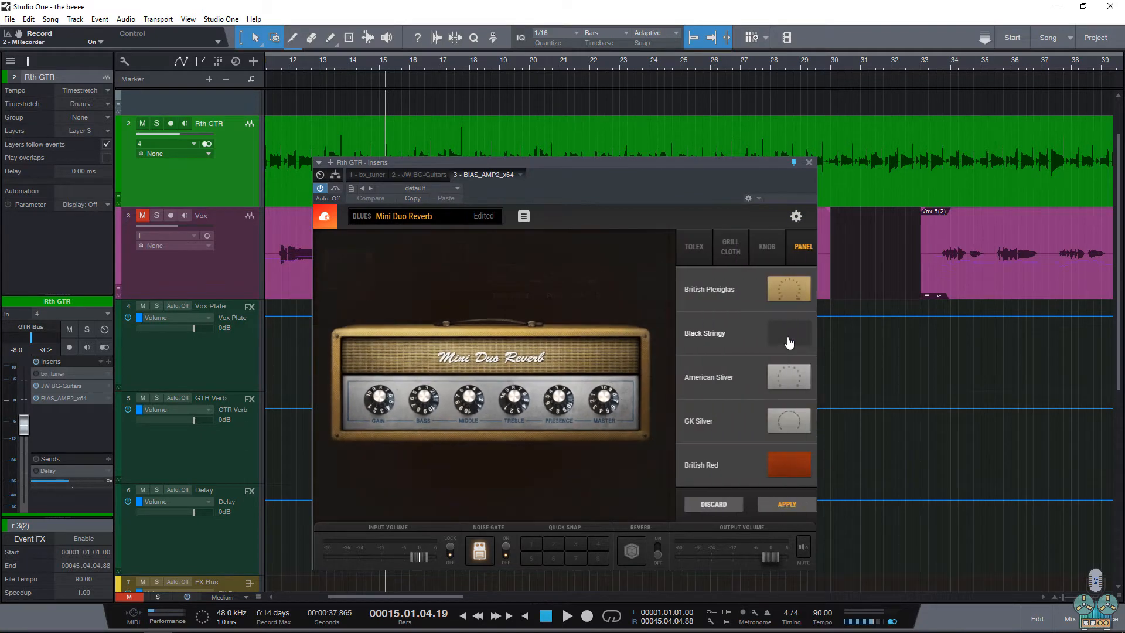
left_click(759, 377)
left_click(759, 421)
left_click(759, 465)
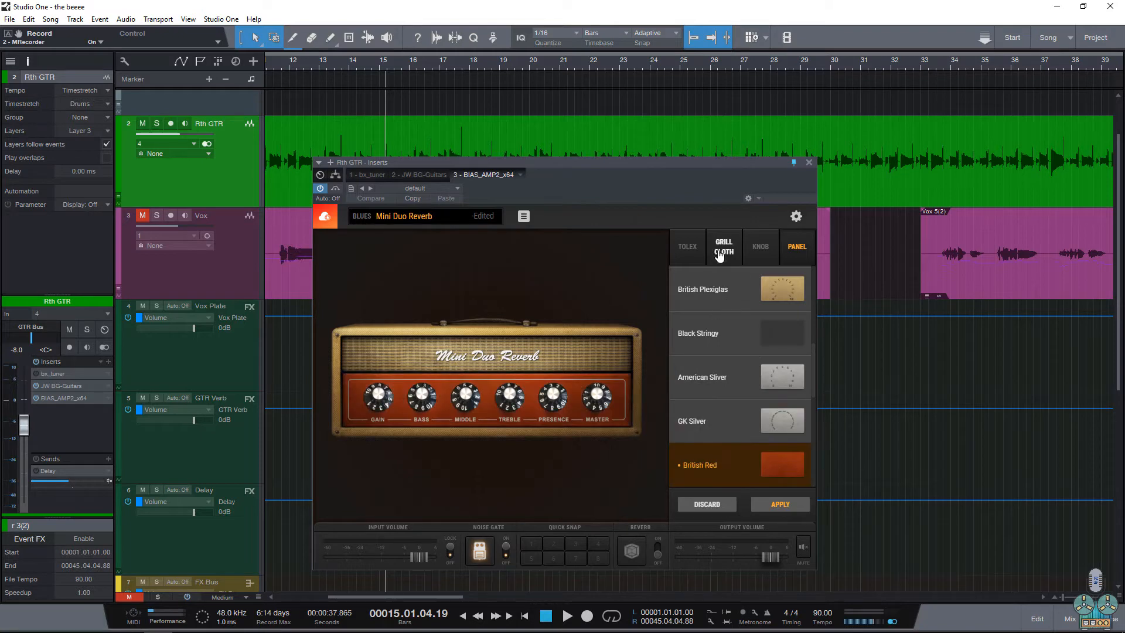
Set the amp's grill cloth to GK Silver and apply the new look.
left_click(722, 249)
left_click(765, 328)
left_click(755, 423)
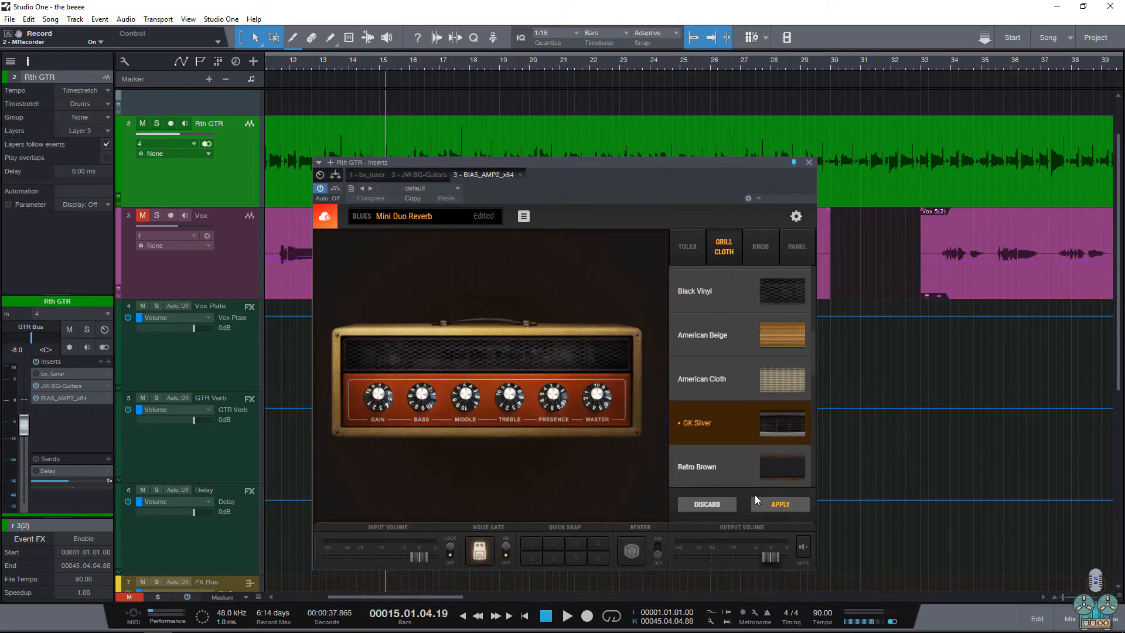
left_click(770, 506)
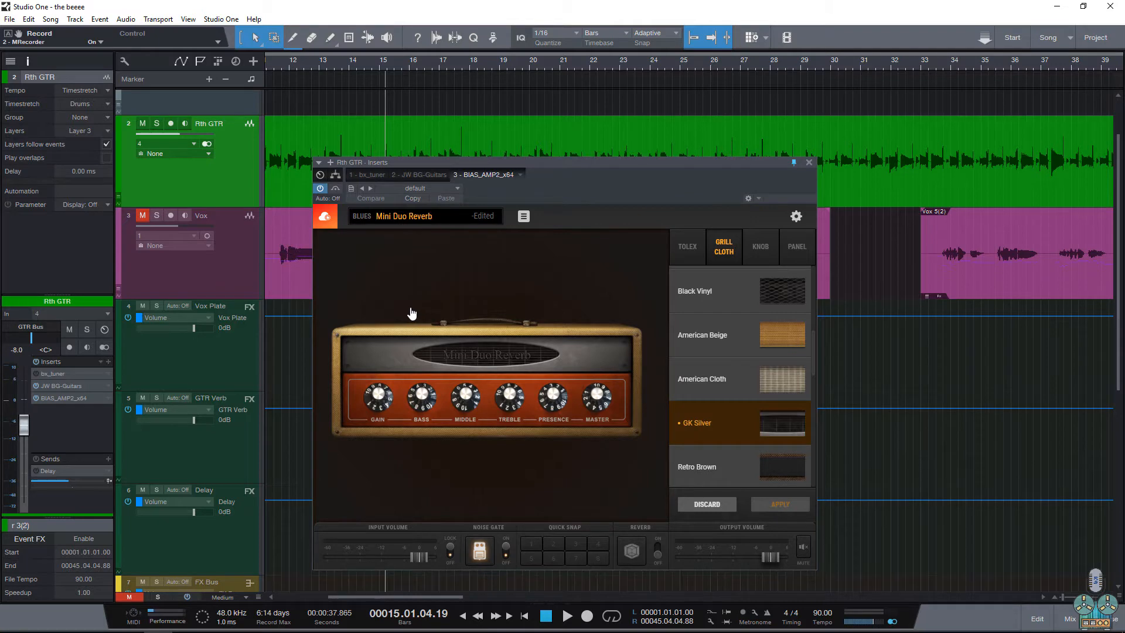
Show the preamp stage of the Mini Duo Reverb and browse its preamp presets.
left_click(412, 313)
left_click(402, 275)
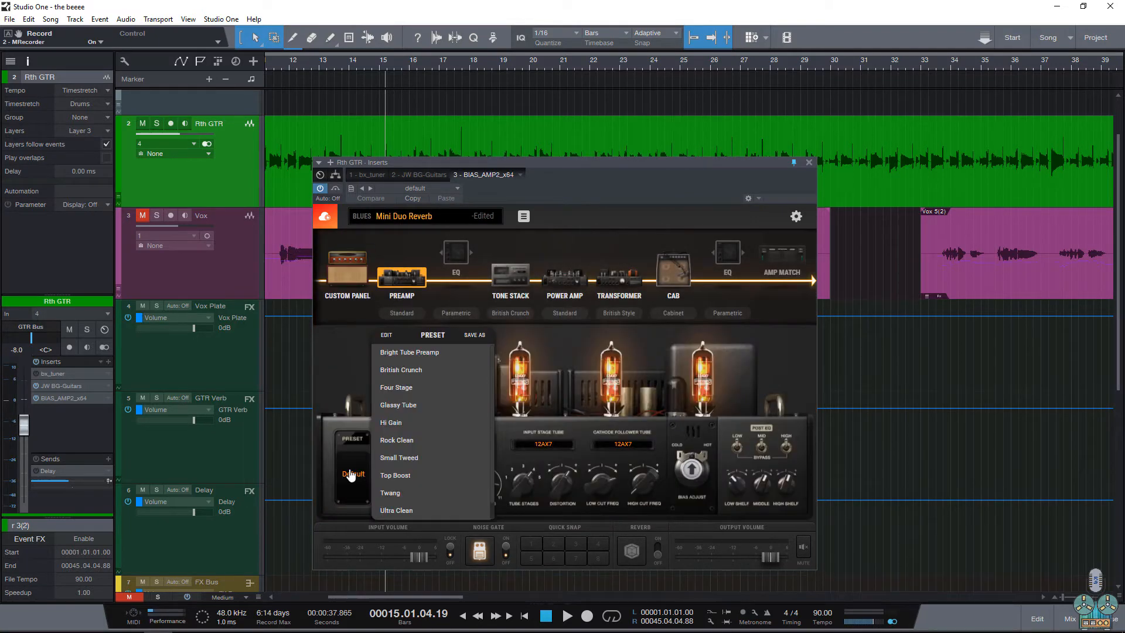
scroll(414, 371, "down", 1)
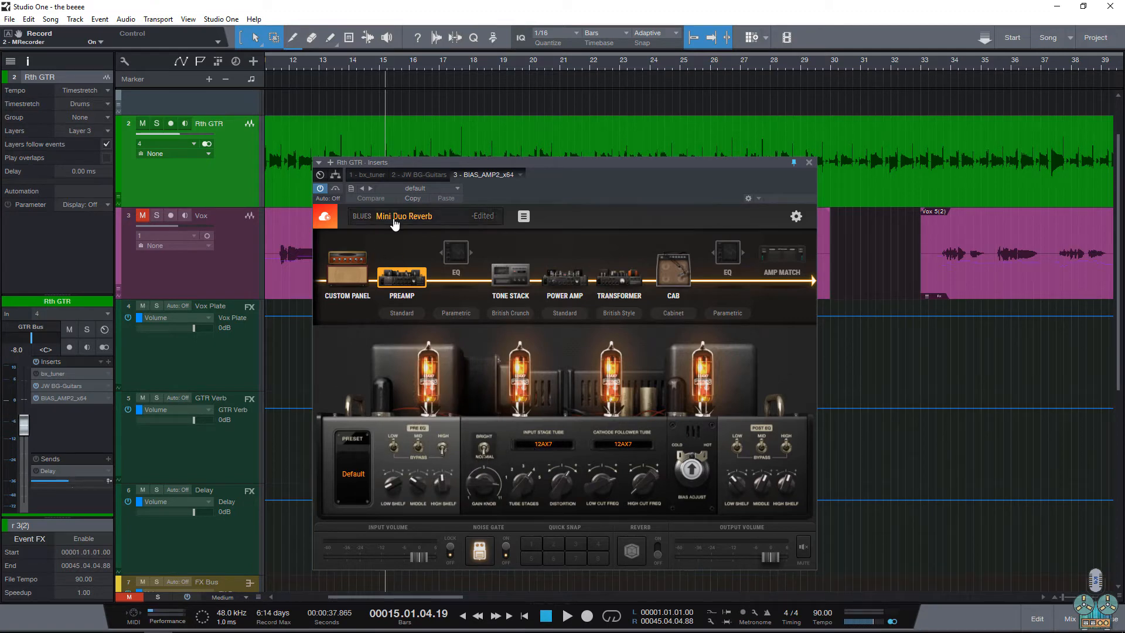
Load the Jerry Clean preset from the Blues category and show its preamp stage.
left_click(446, 216)
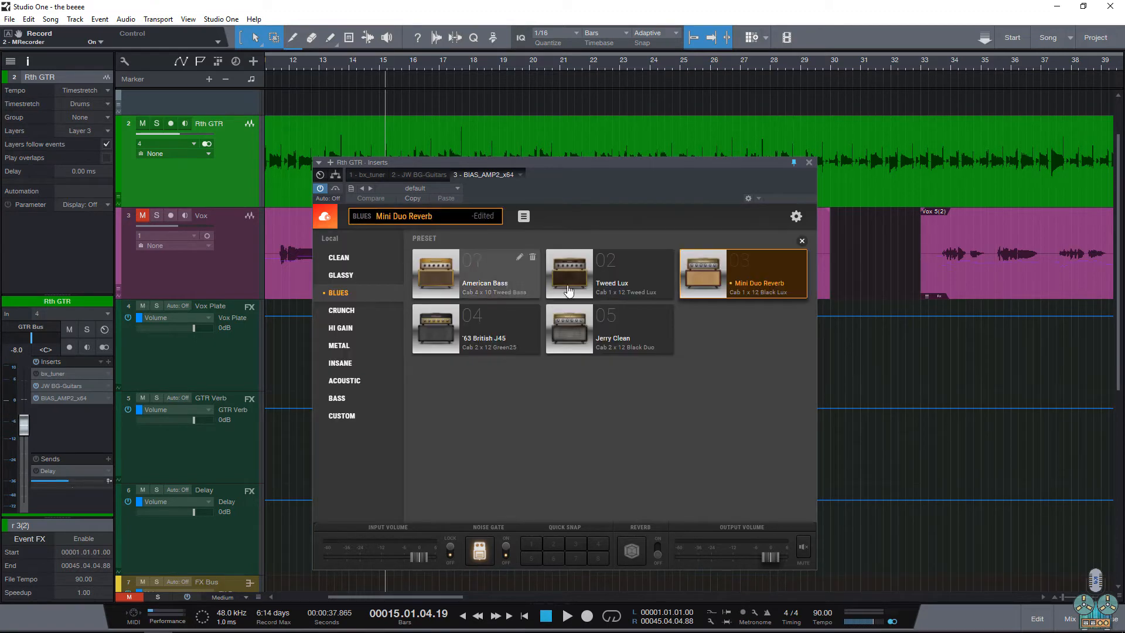
left_click(609, 326)
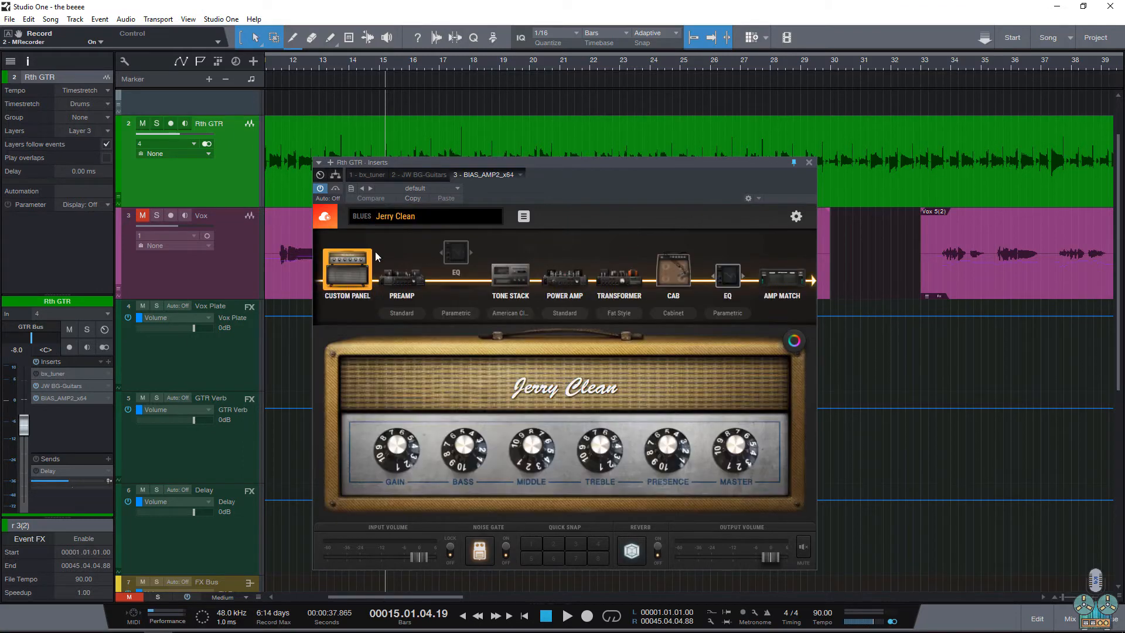
left_click(384, 277)
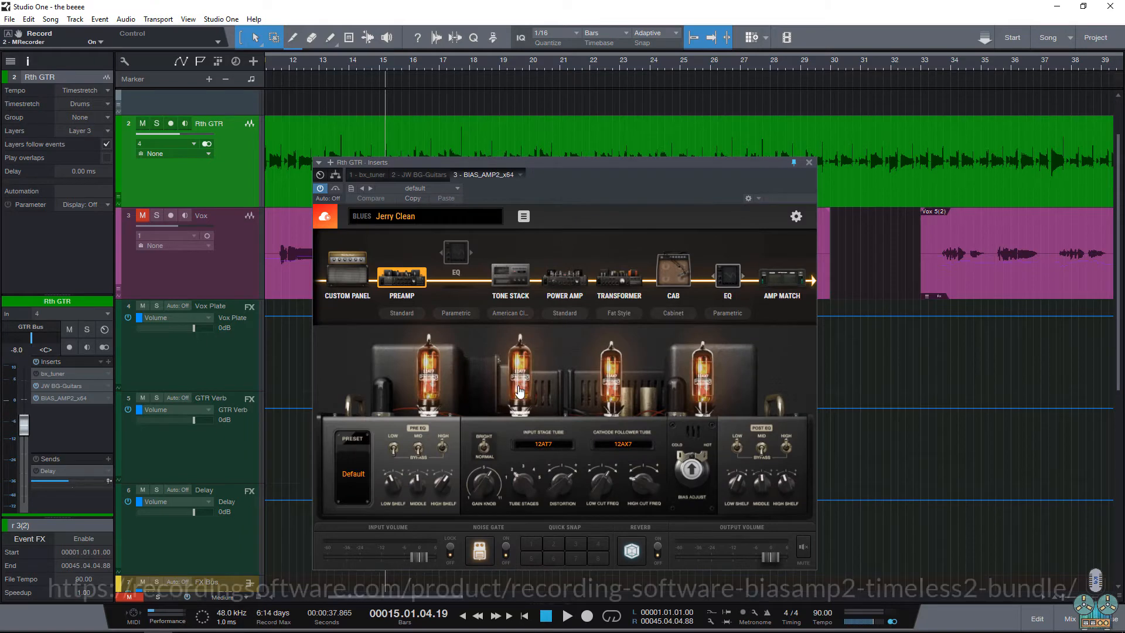
Play the track and audition the 12AU7, 12AY7, 12AX7 and 12AT7 input stage tubes, plus a 12AT7 cathode follower tube.
key("space")
left_click(521, 389)
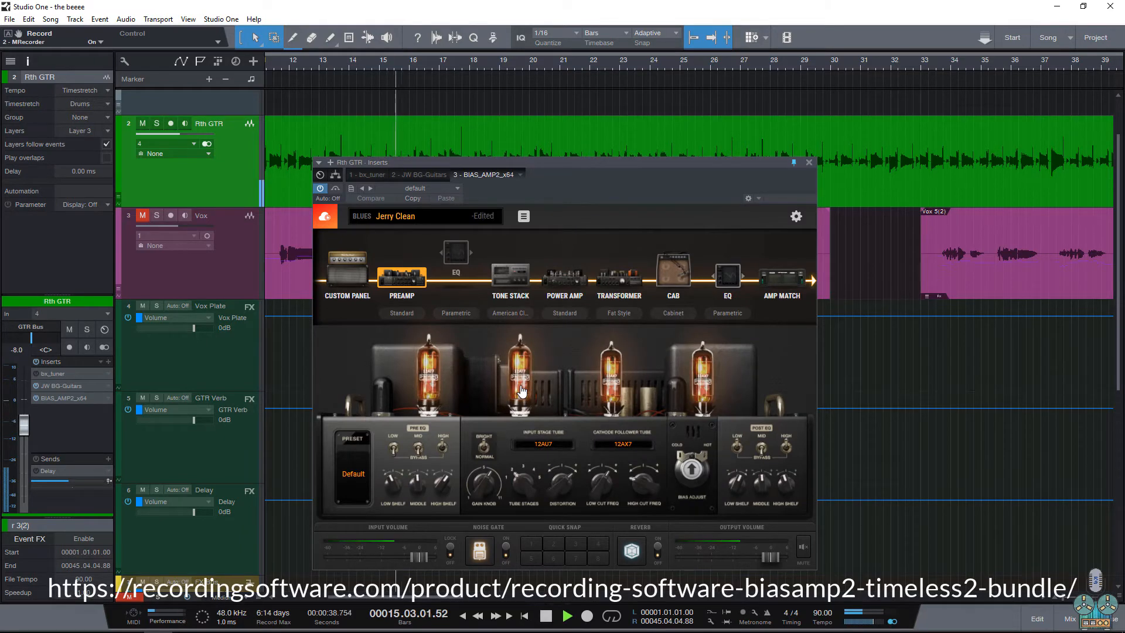
left_click(522, 389)
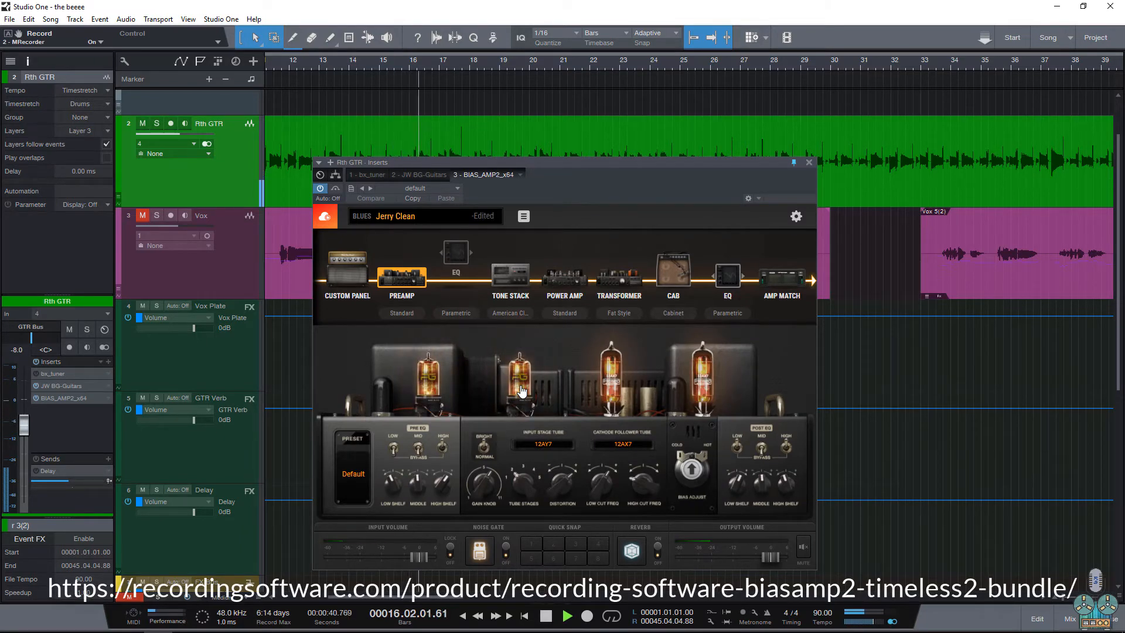
left_click(523, 390)
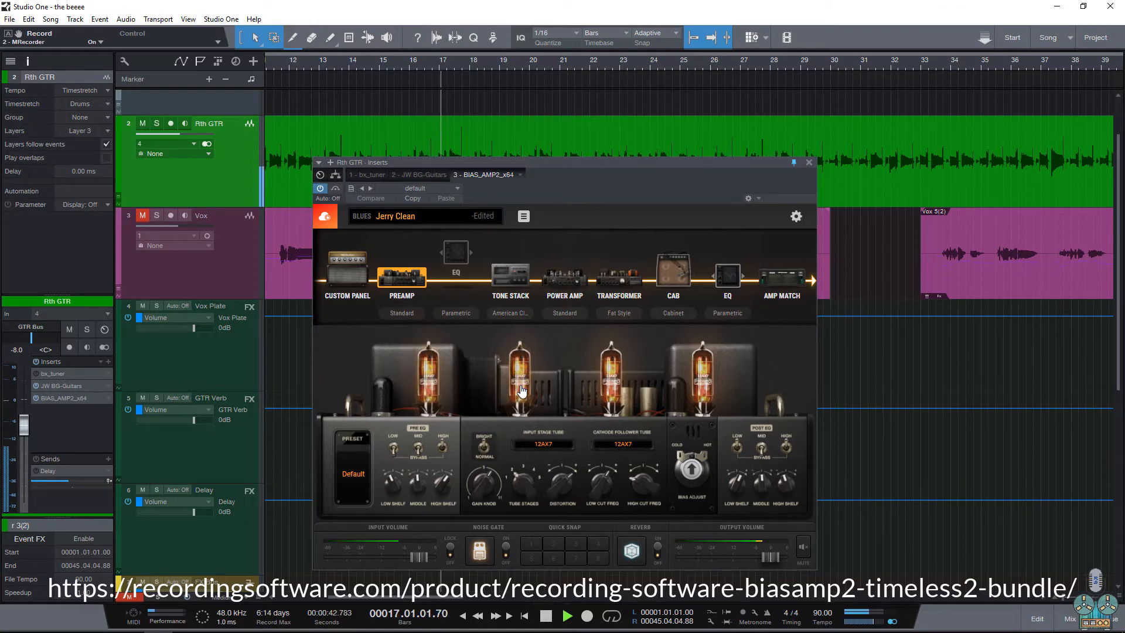
left_click(523, 391)
left_click(609, 392)
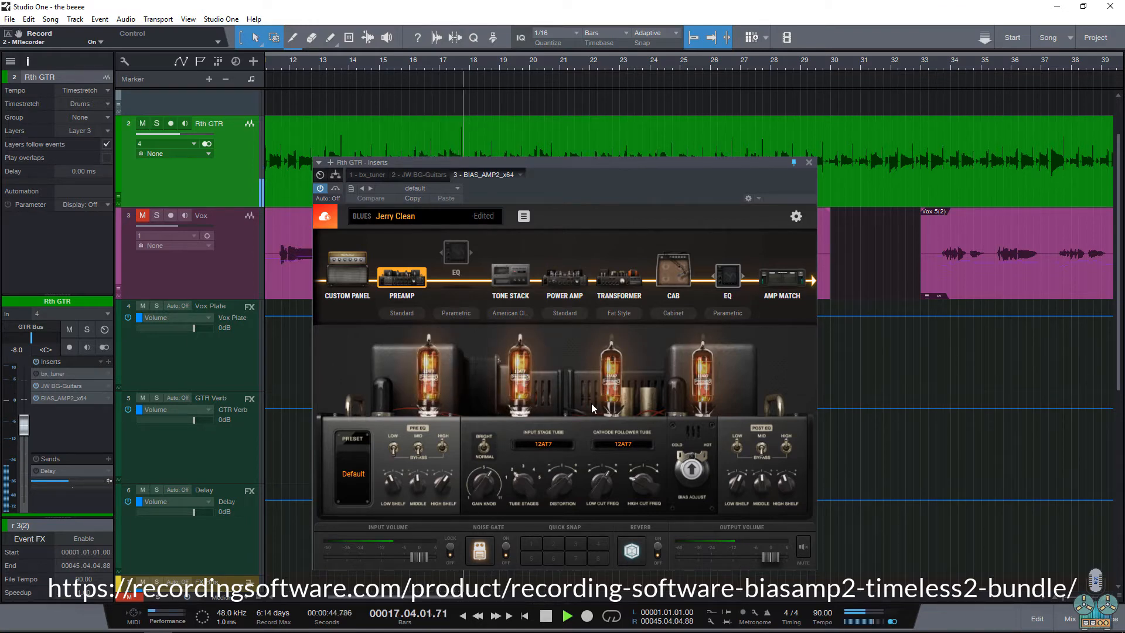
Set the preamp's input stage and cathode follower tubes to 12AX7 and adjust the tube stages control.
left_click(623, 446)
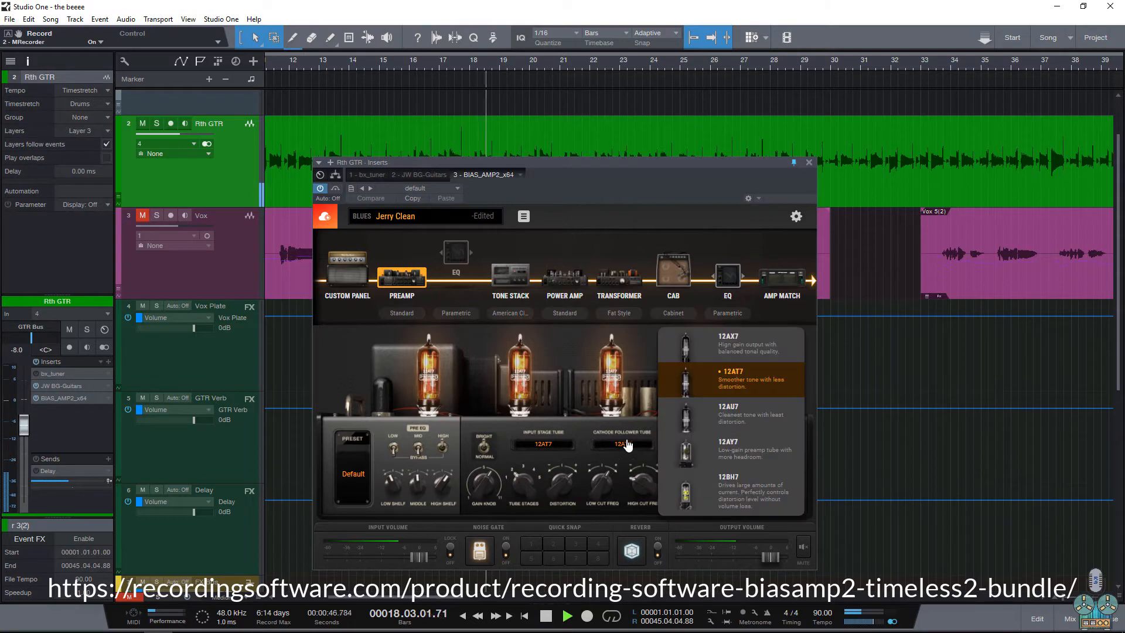
left_click(687, 359)
left_click(543, 444)
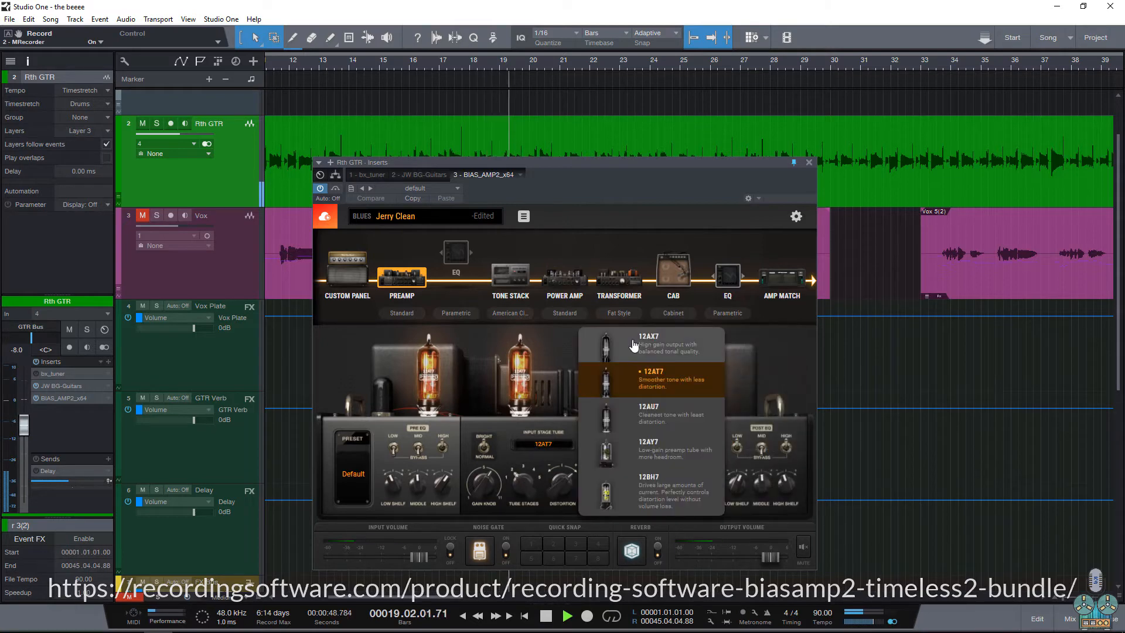
left_click(583, 349)
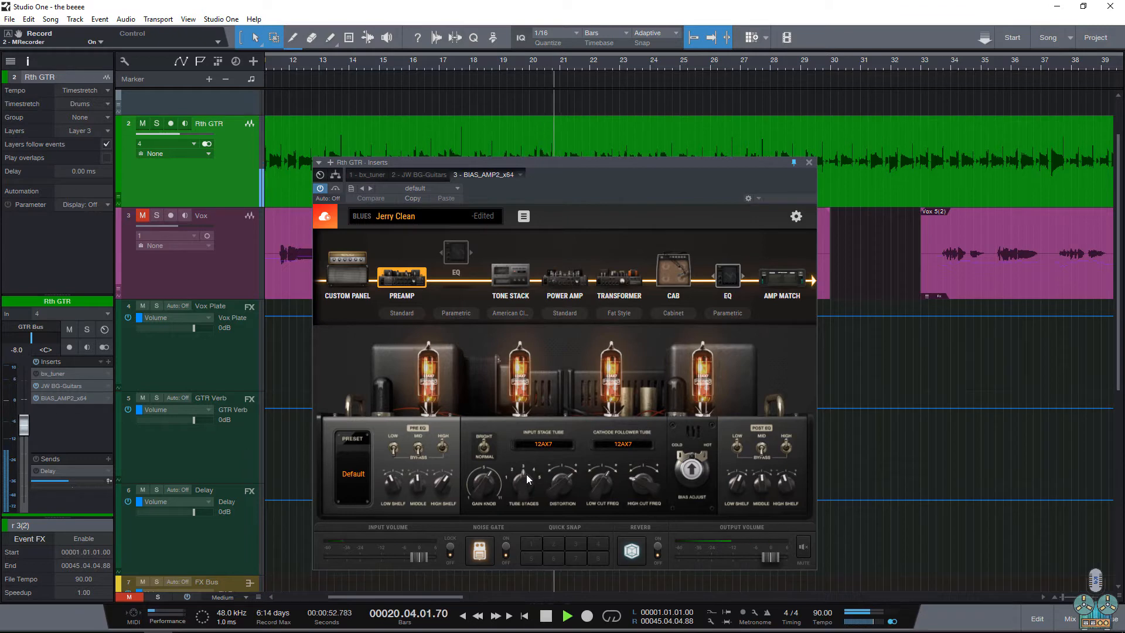
left_click_drag(526, 474, 525, 489)
Set the preamp's input stage tube to 12AU7 and its cathode follower tube to 12BH7.
left_click(544, 445)
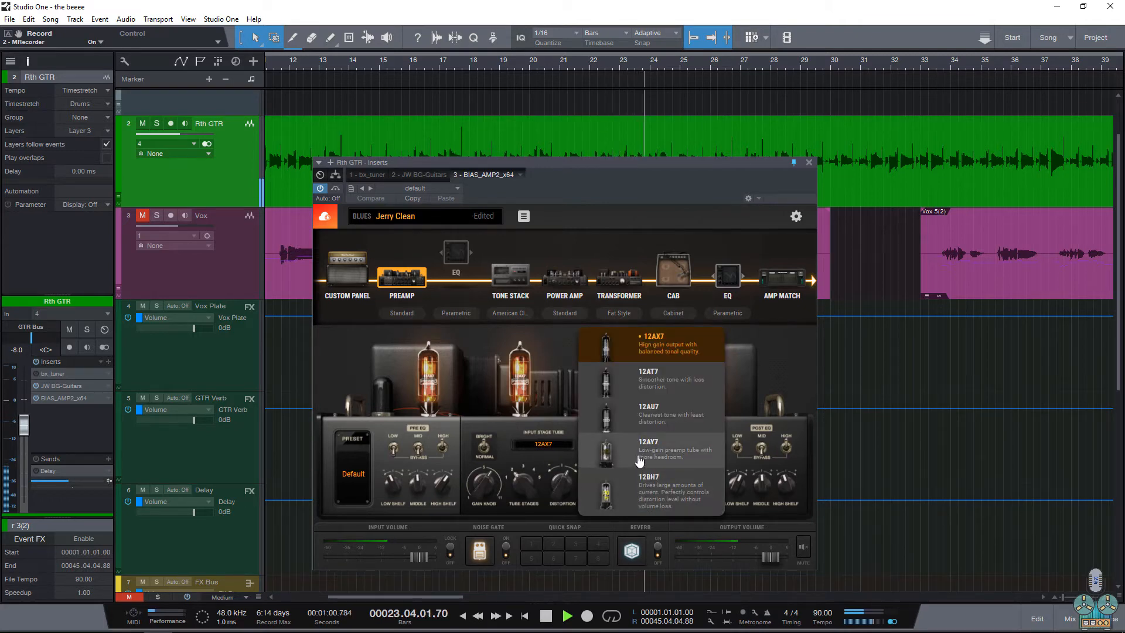
left_click(637, 419)
left_click(623, 445)
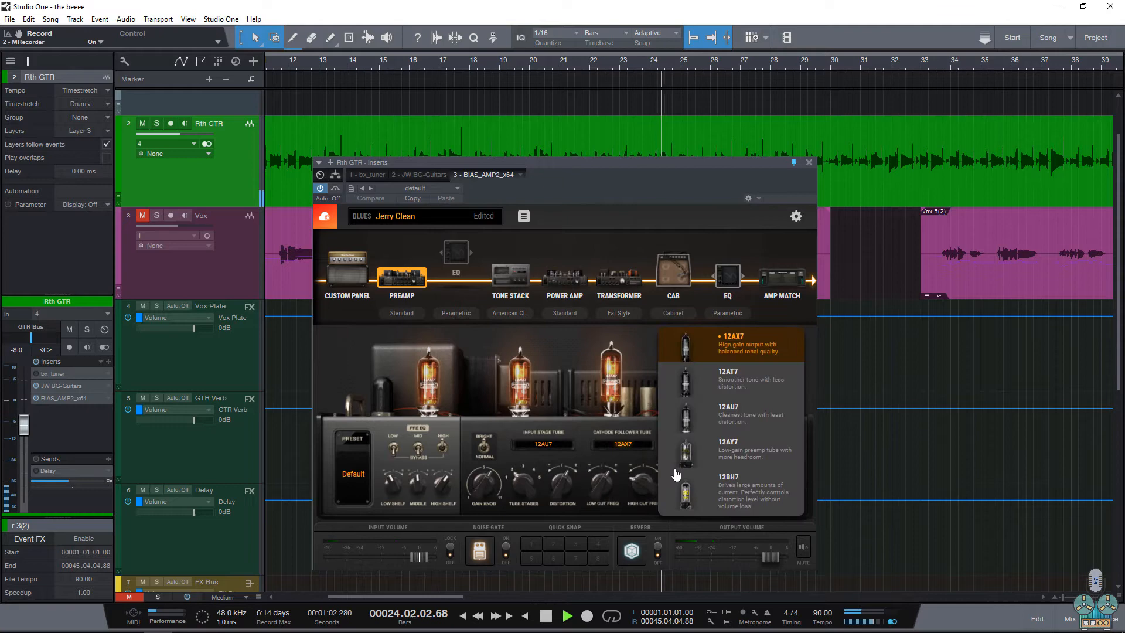
left_click(708, 497)
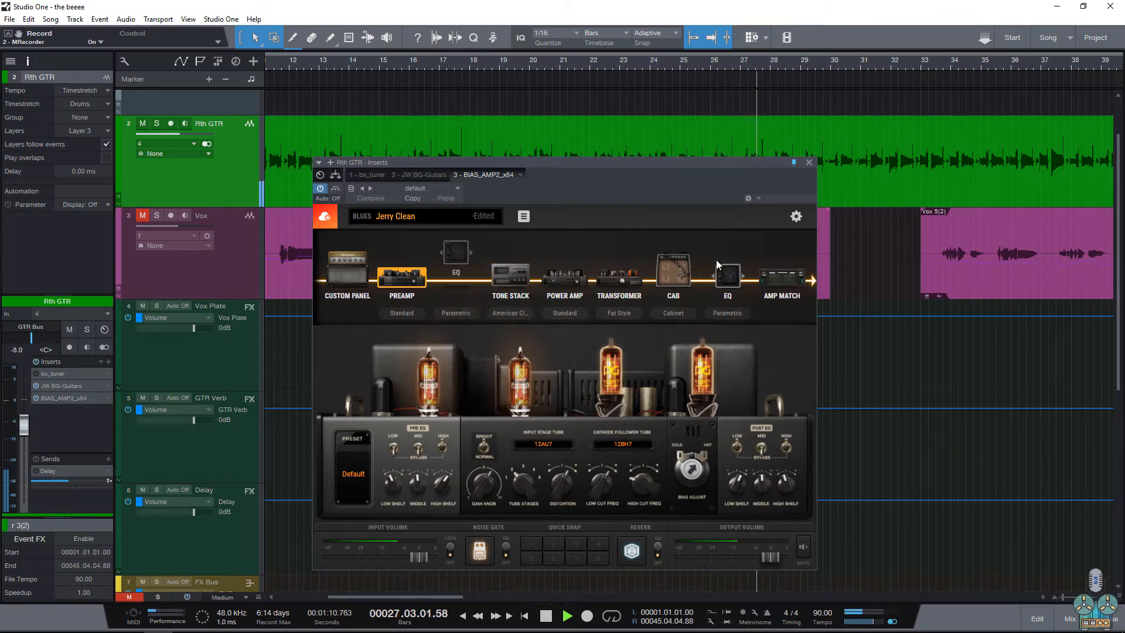
Bypass the EQ after the cab, show the tone stack stage and stop playback.
left_click(726, 279)
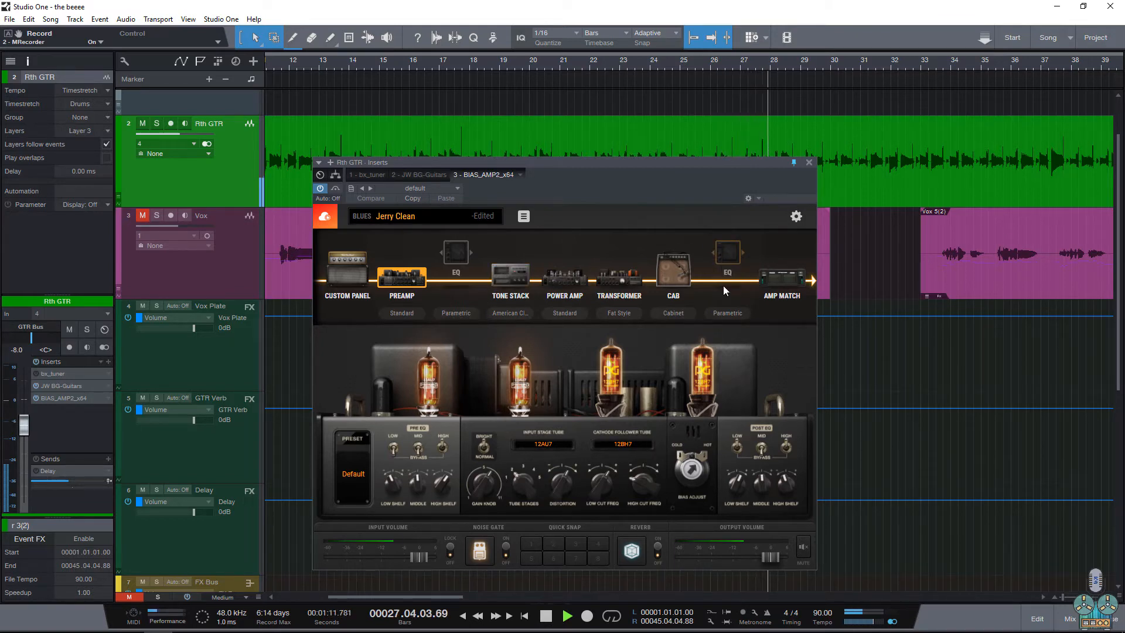
left_click(511, 276)
key("space")
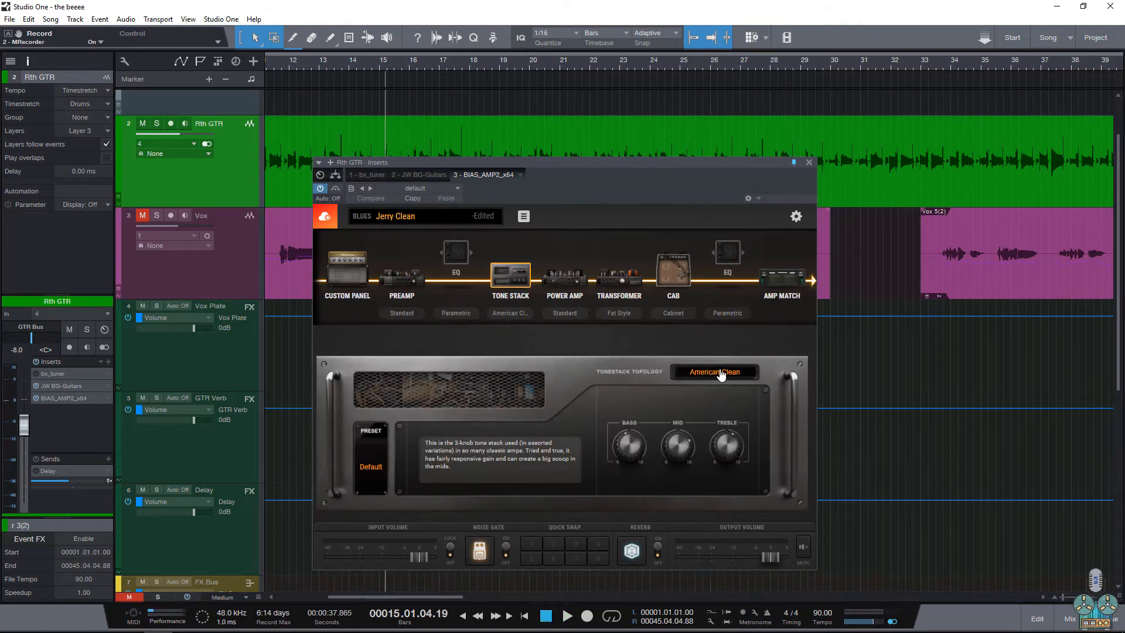
Play the track and audition the American Route 66, American Sonic, American Treadplate and British Crunch tone stack topologies.
key("space")
left_click(714, 371)
left_click(580, 392)
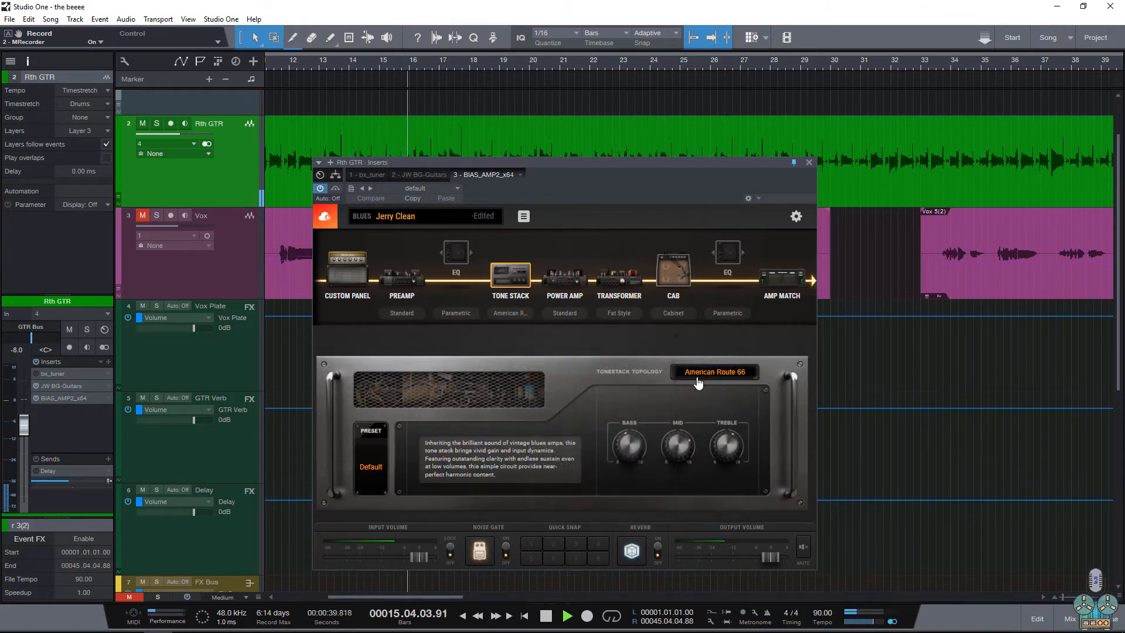
left_click(700, 382)
left_click(576, 423)
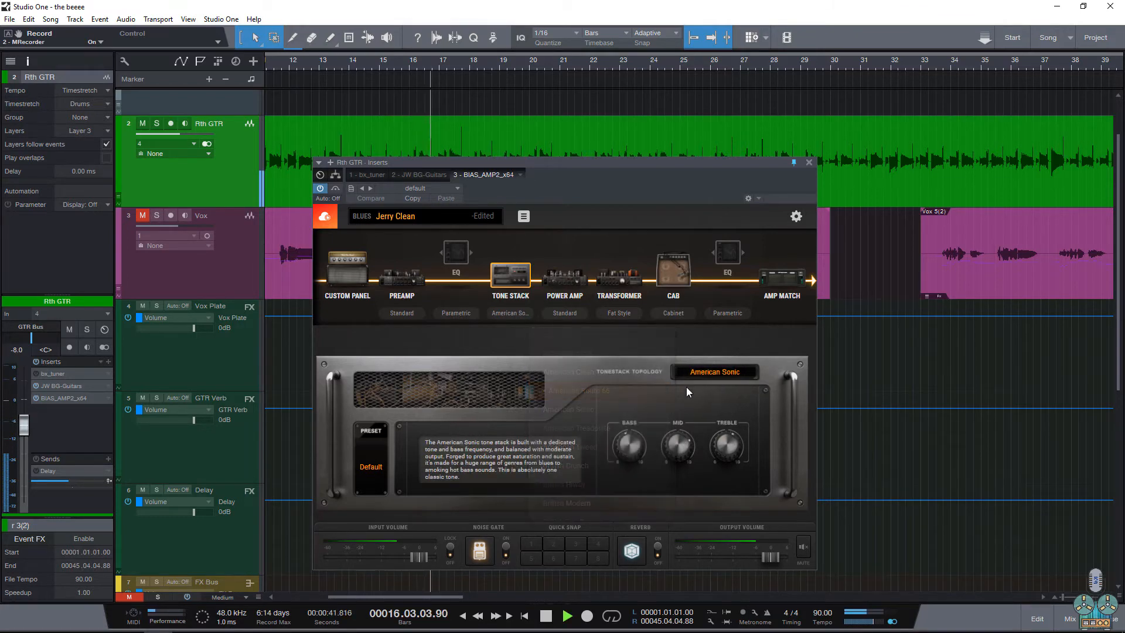
left_click(699, 381)
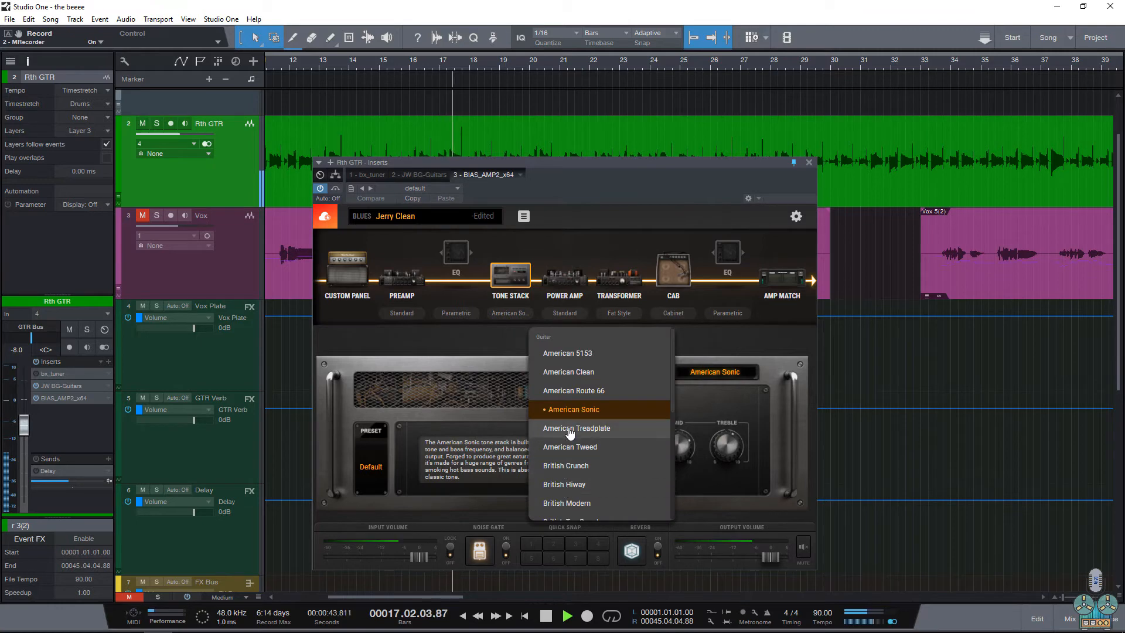
left_click(651, 428)
left_click(727, 372)
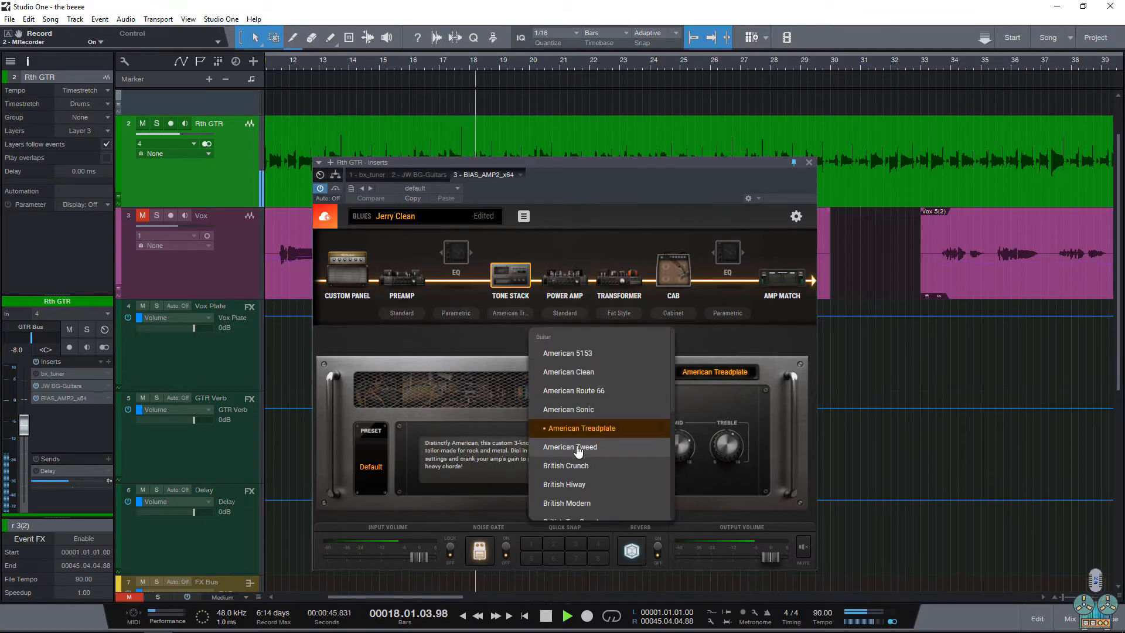
left_click(572, 465)
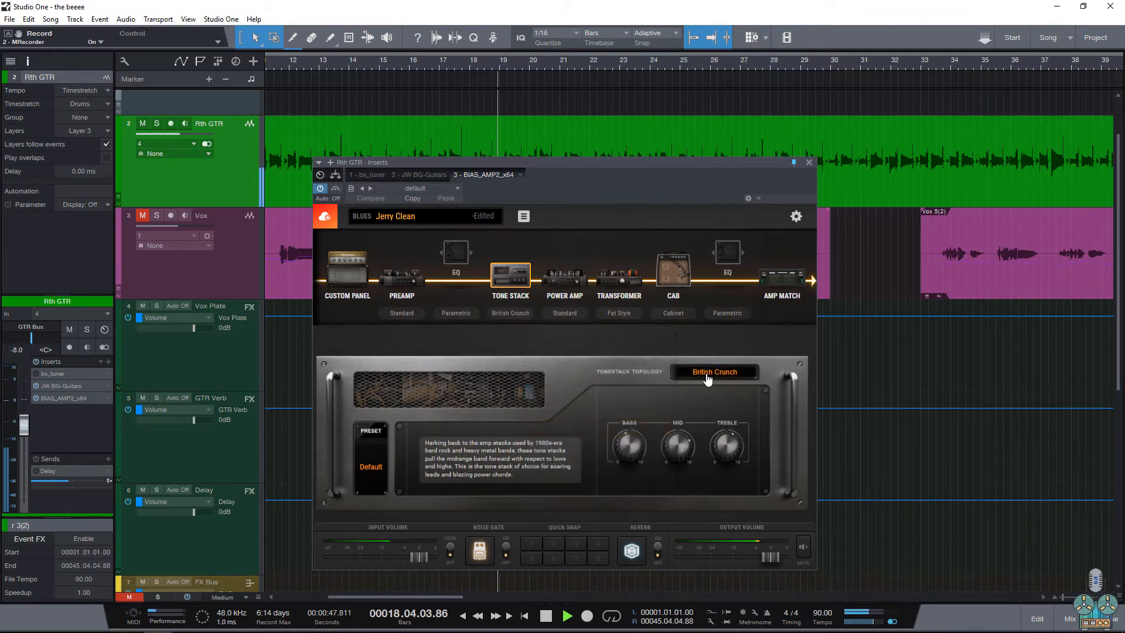
Audition the British Hiway and Bass British tone stack topologies during playback.
left_click(710, 378)
scroll(580, 489, "down", 2)
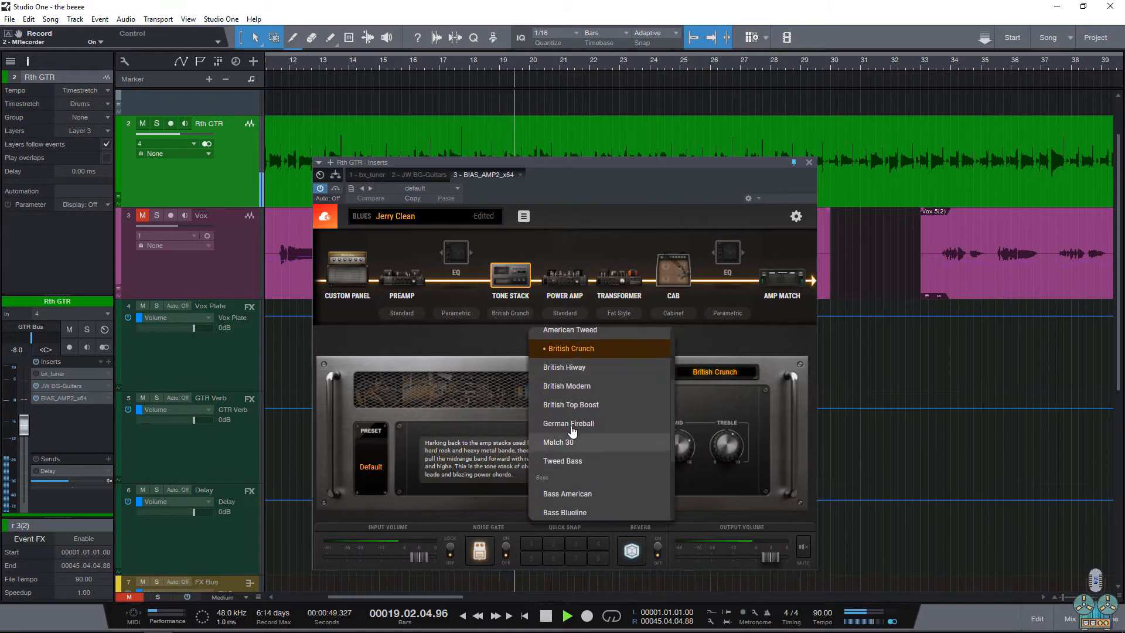
left_click(564, 369)
left_click(703, 380)
scroll(583, 493, "down", 3)
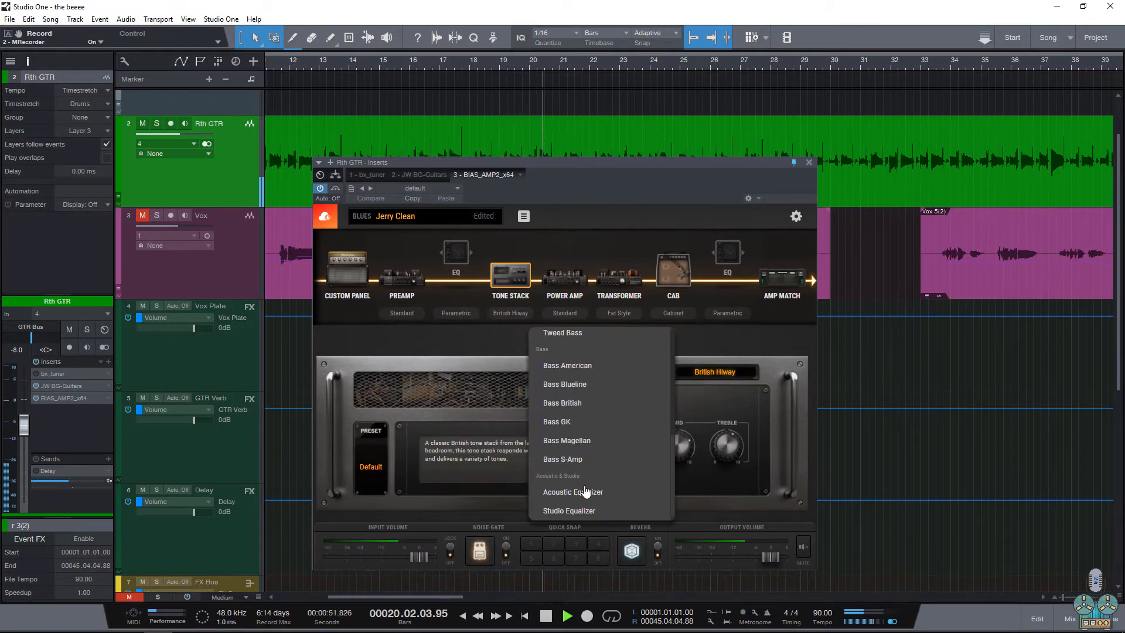
left_click(565, 403)
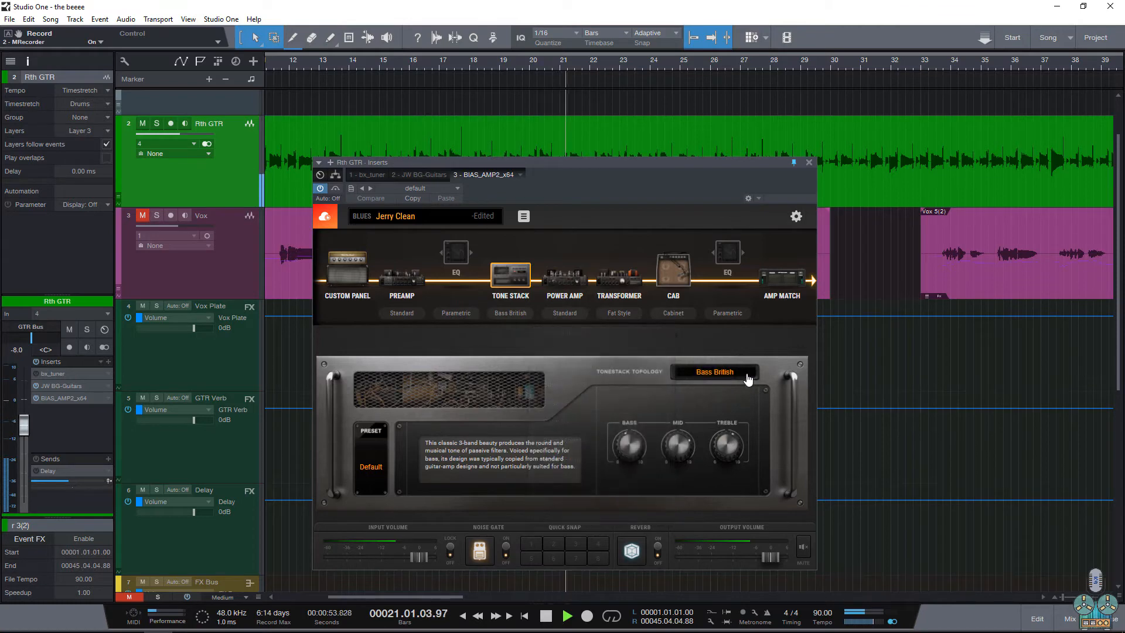
Try the Acoustic Equalizer tone stack and return the topology to American Clean.
left_click(709, 379)
scroll(593, 483, "down", 3)
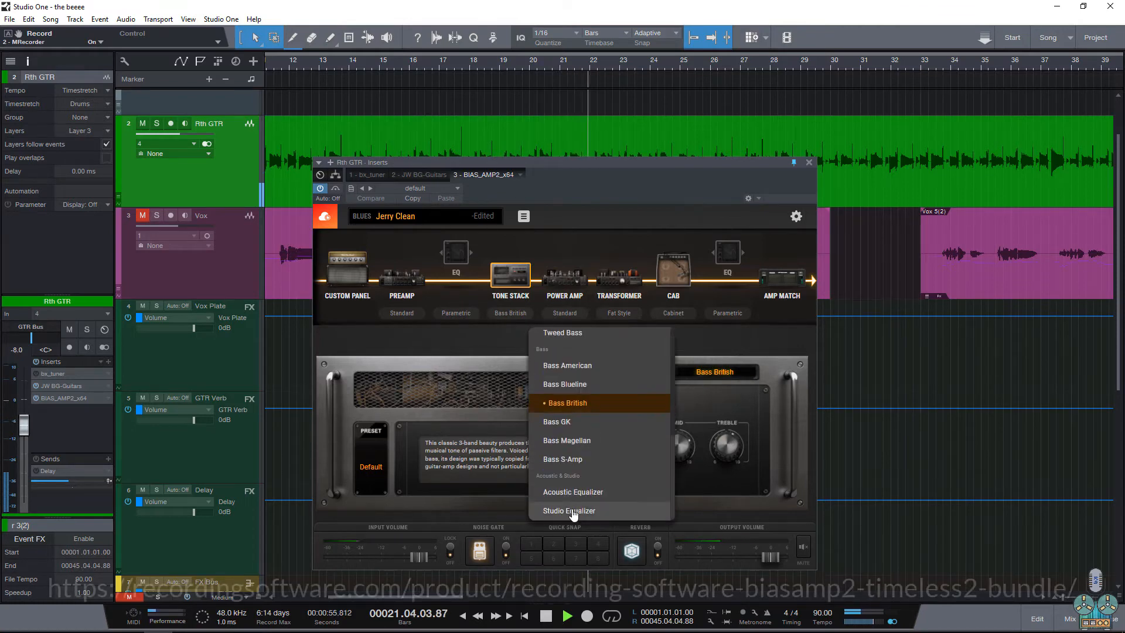
left_click(573, 492)
left_click(715, 373)
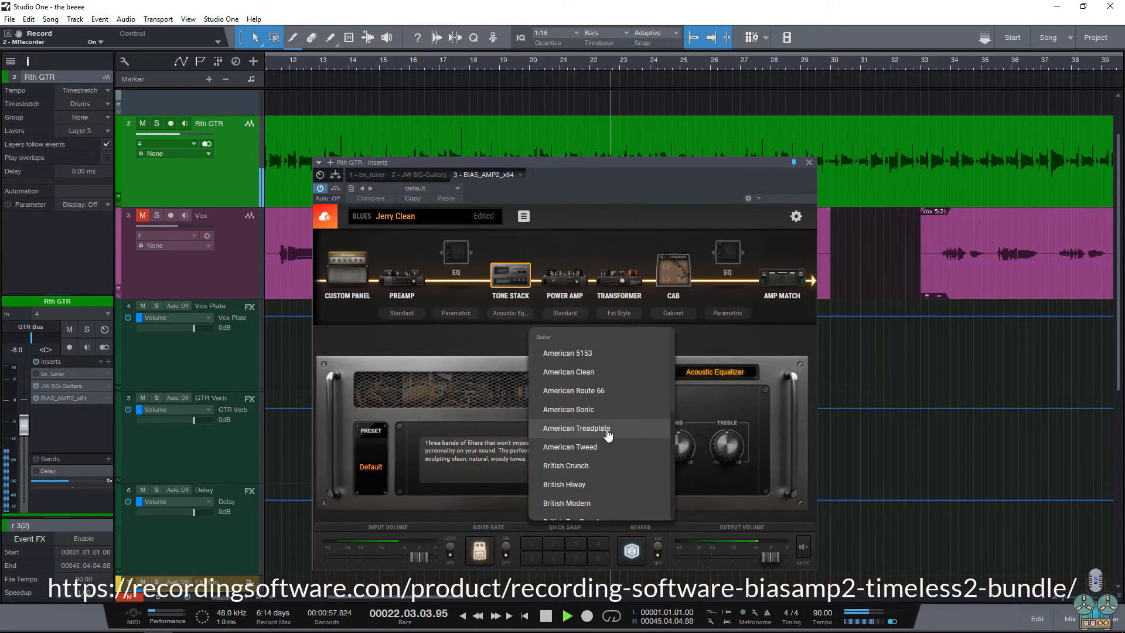
left_click(572, 371)
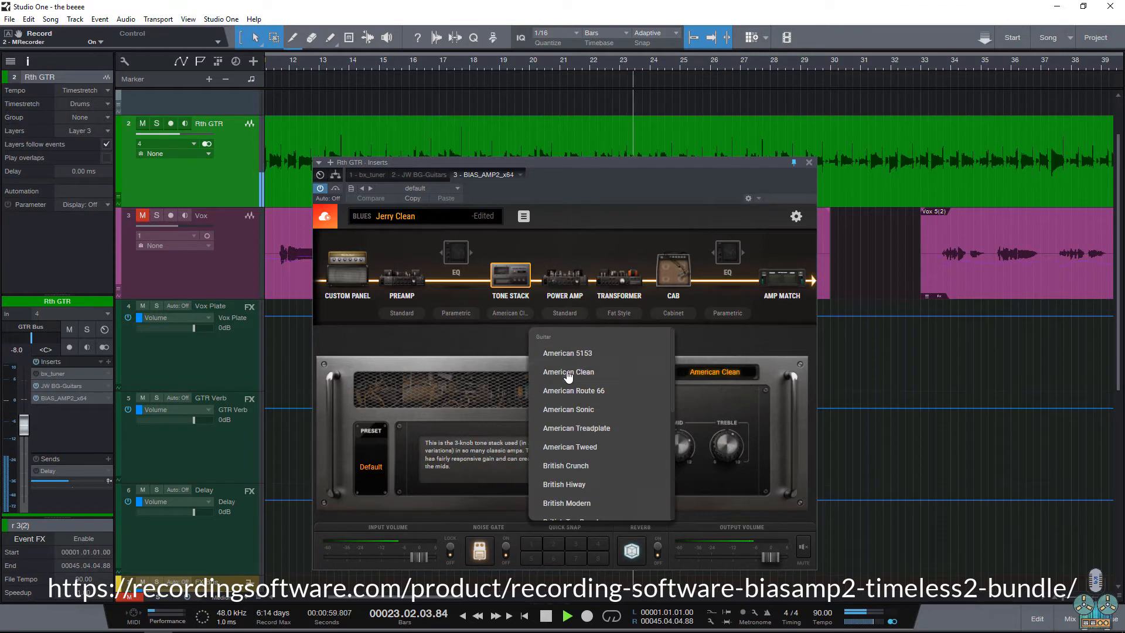
Show the power amp stage and audition its input stage tubes, including 6L6GB, EL34, EL84 and KT88.
left_click(557, 297)
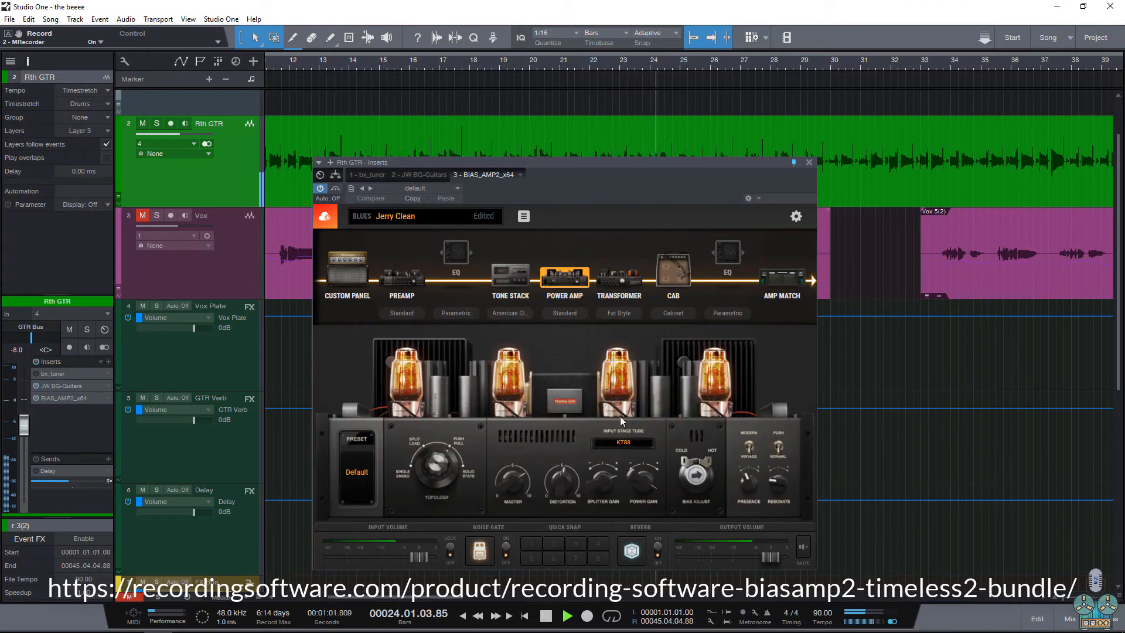
left_click(623, 445)
scroll(514, 381, "up", 5)
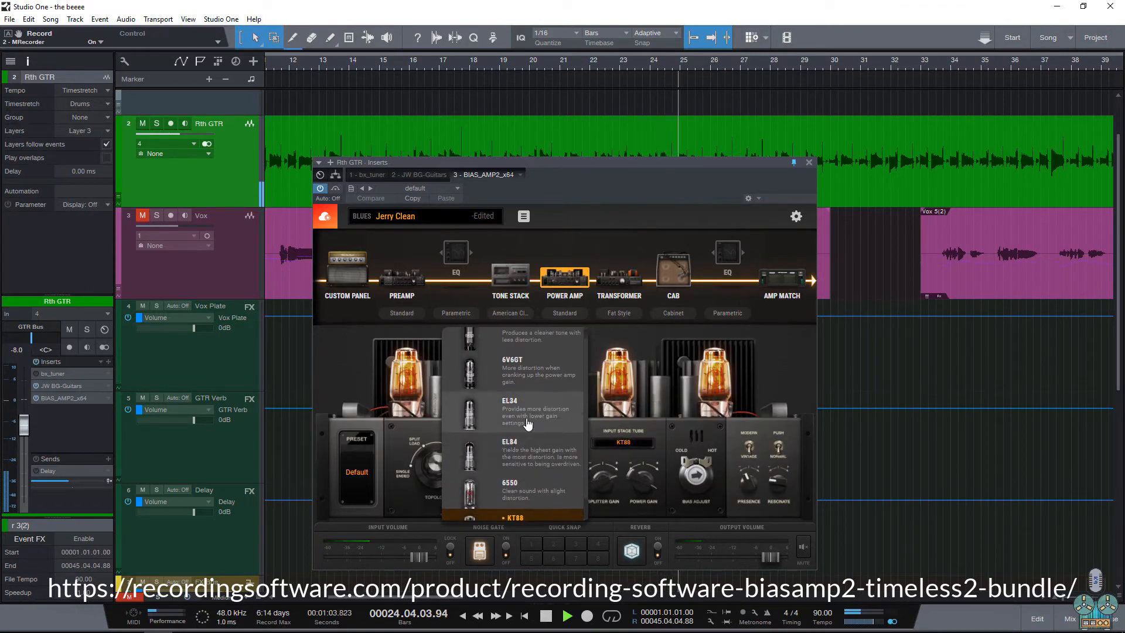
left_click(513, 347)
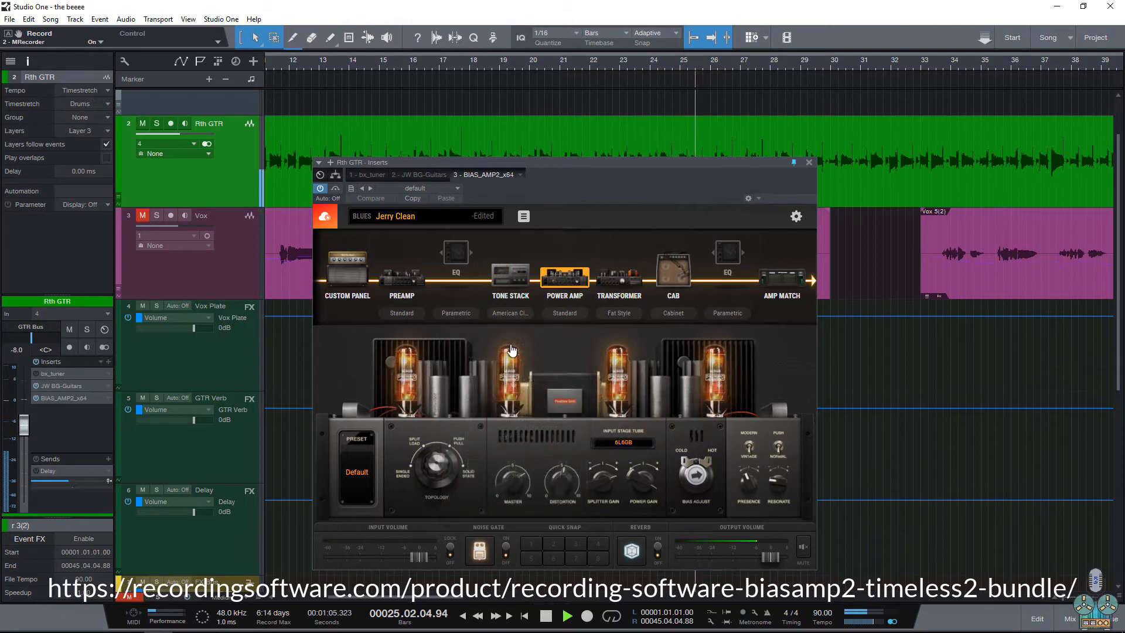
left_click(621, 401)
left_click(621, 401)
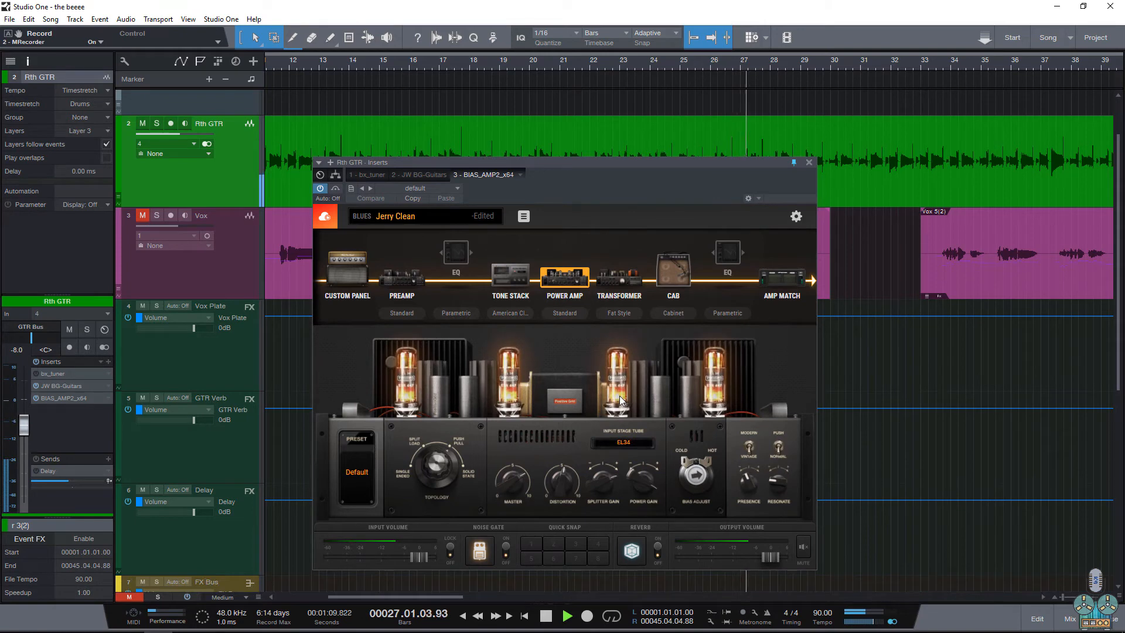
left_click(622, 401)
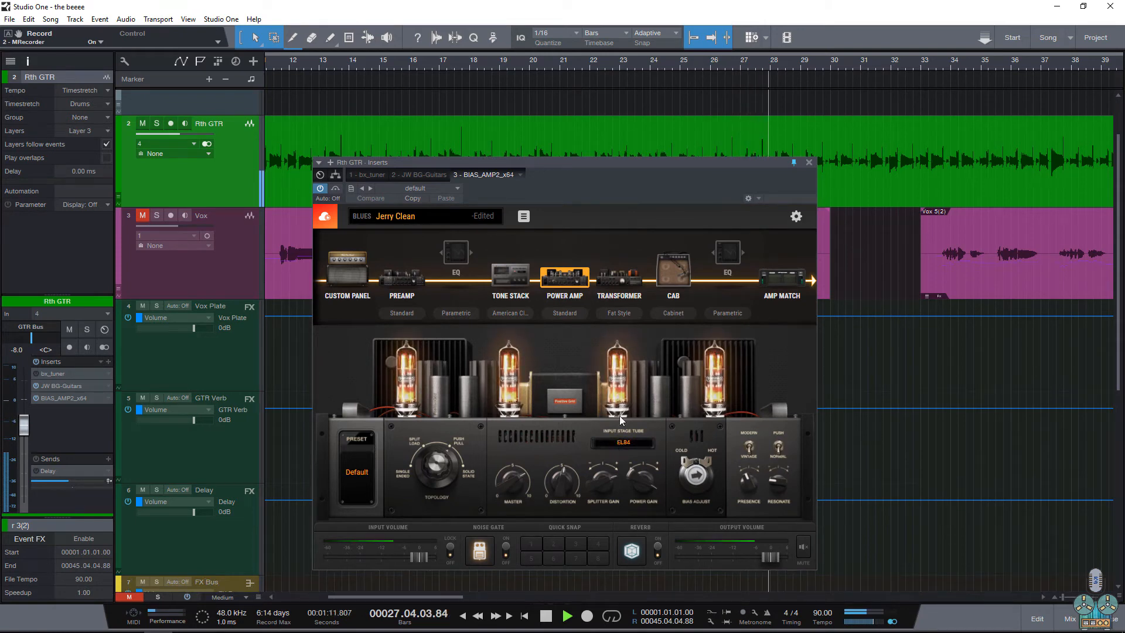
left_click(617, 403)
left_click(617, 400)
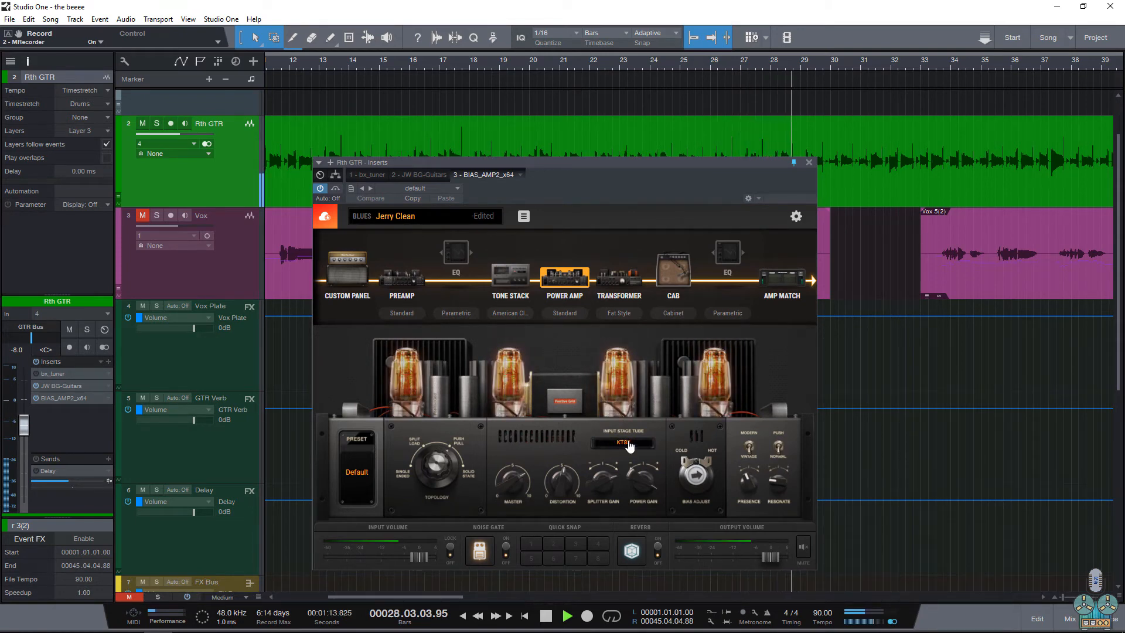
Try the 6V6GT tube in the power amp, set the input stage tube to EL34 and stop playback.
left_click(620, 443)
left_click(536, 423)
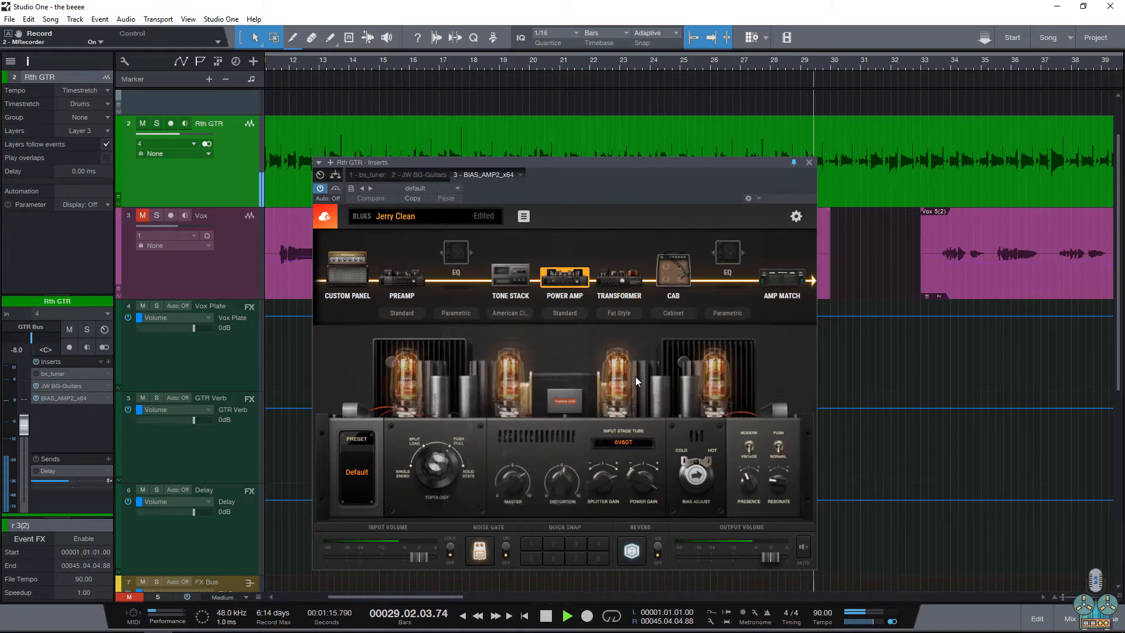
key("space")
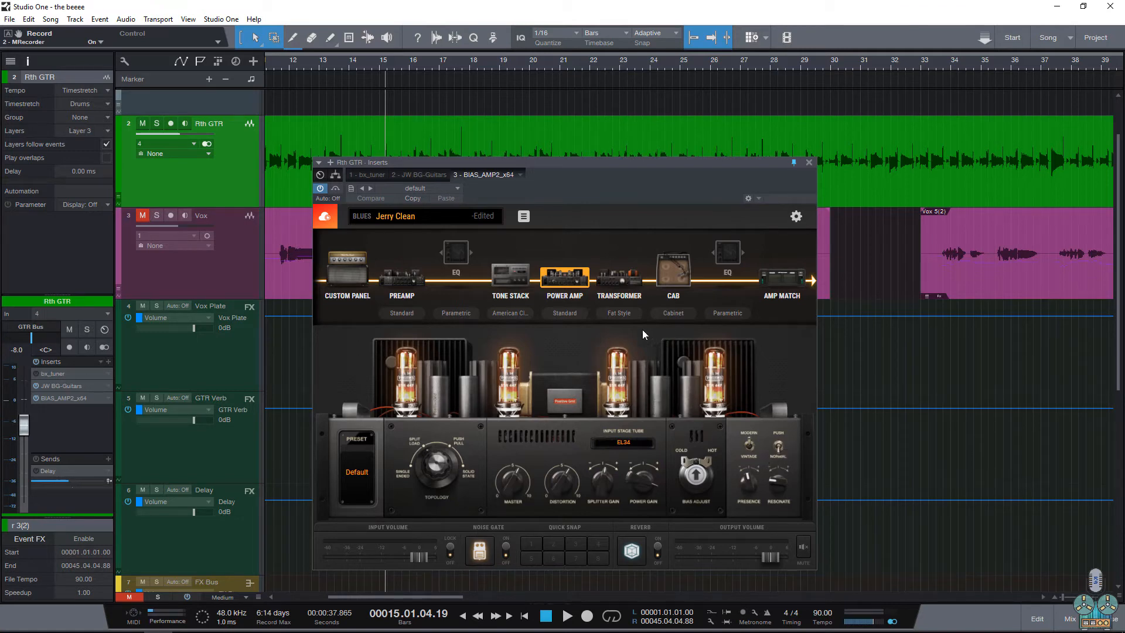
In the transformer stage, try the GZ34 rectifier tube and set the transformer type to American Style.
left_click(619, 276)
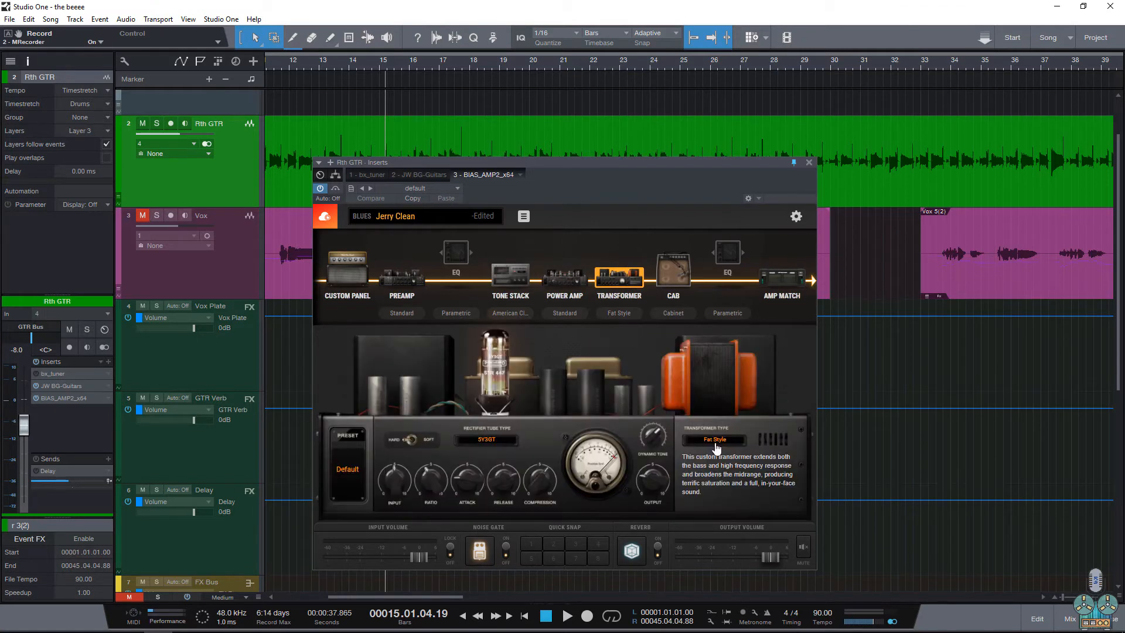
left_click(716, 441)
left_click(486, 446)
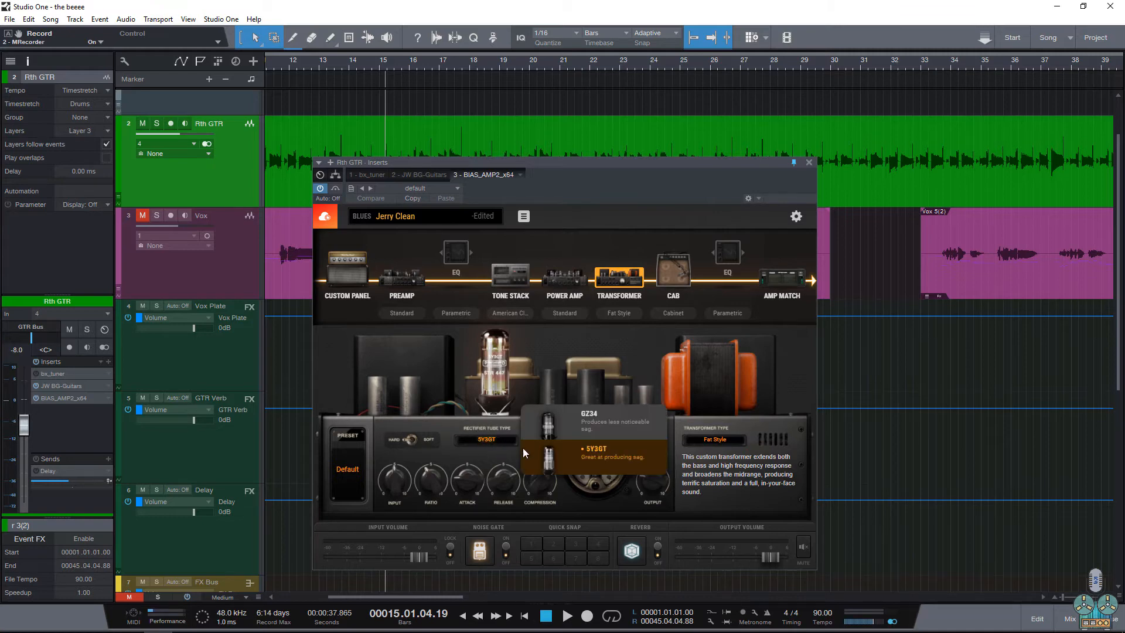
left_click(523, 448)
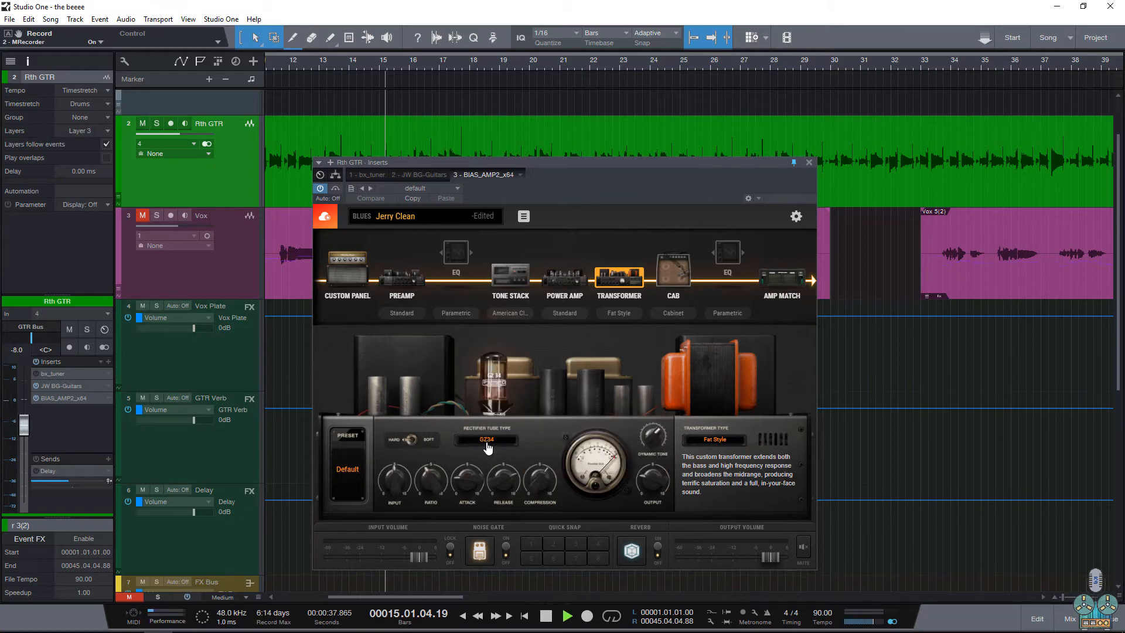
left_click(725, 394)
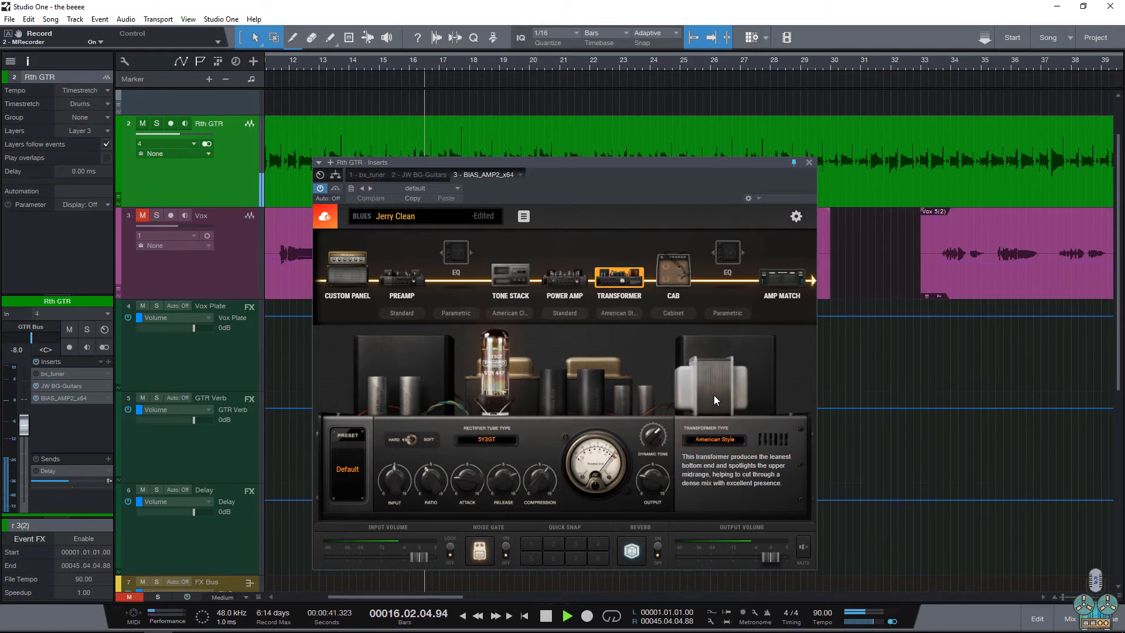
Set the transformer type to Fat Style, check the power amp stage, and play the guitar through the transformer stage.
left_click(714, 395)
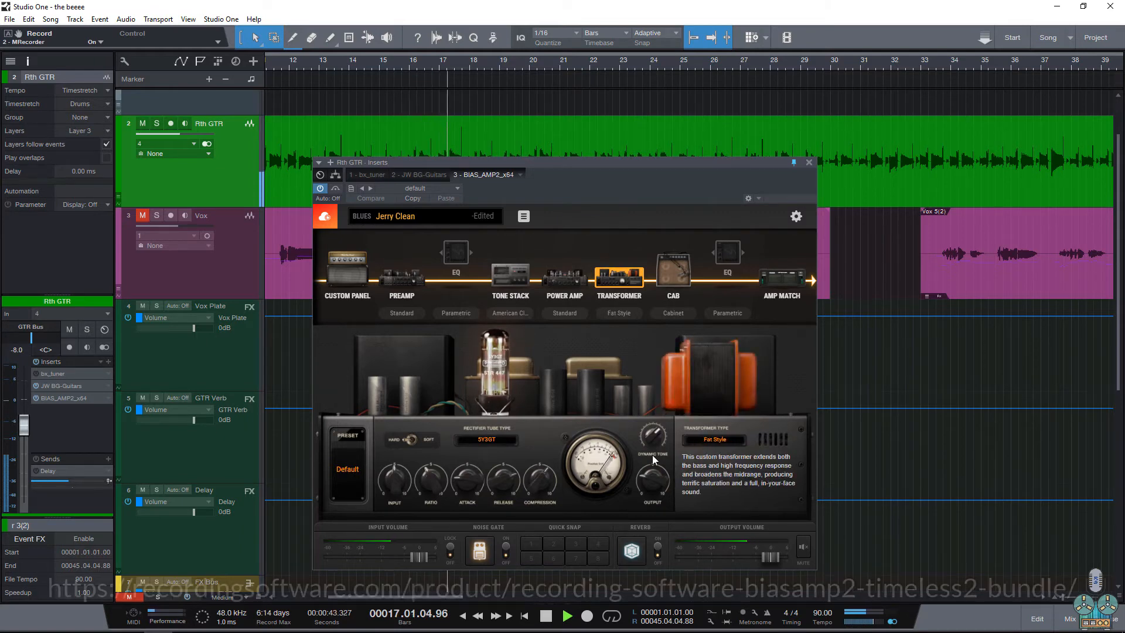
key("space")
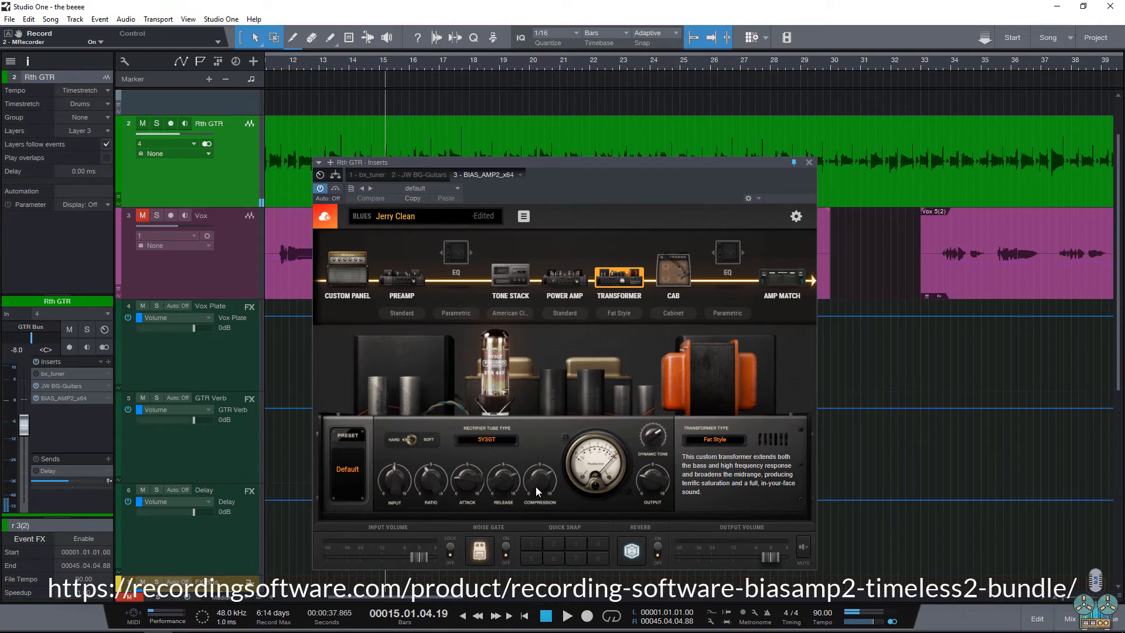
left_click(564, 279)
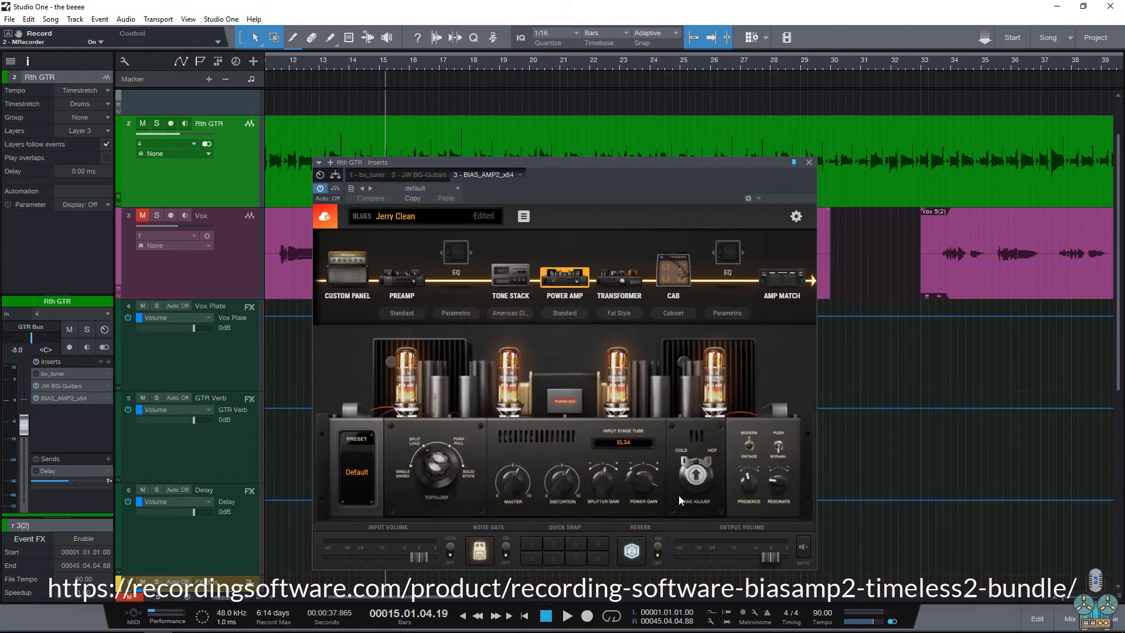
left_click(639, 283)
key("space")
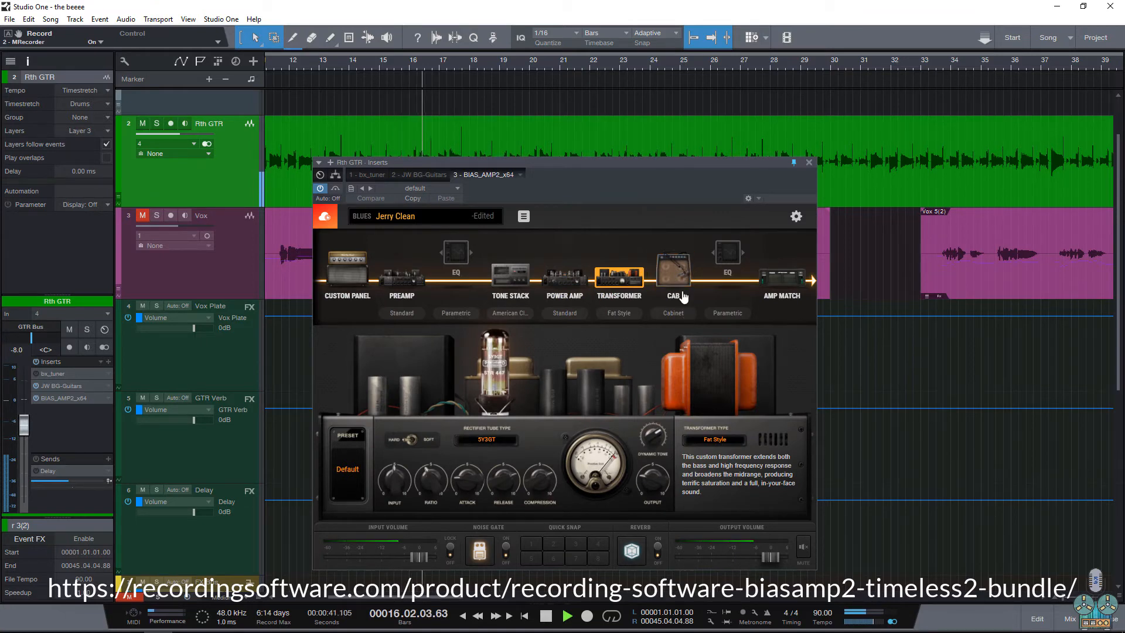
Stop playback in the cab stage and browse the BIAS AMP cabinet models by speaker count.
left_click(683, 298)
key("space")
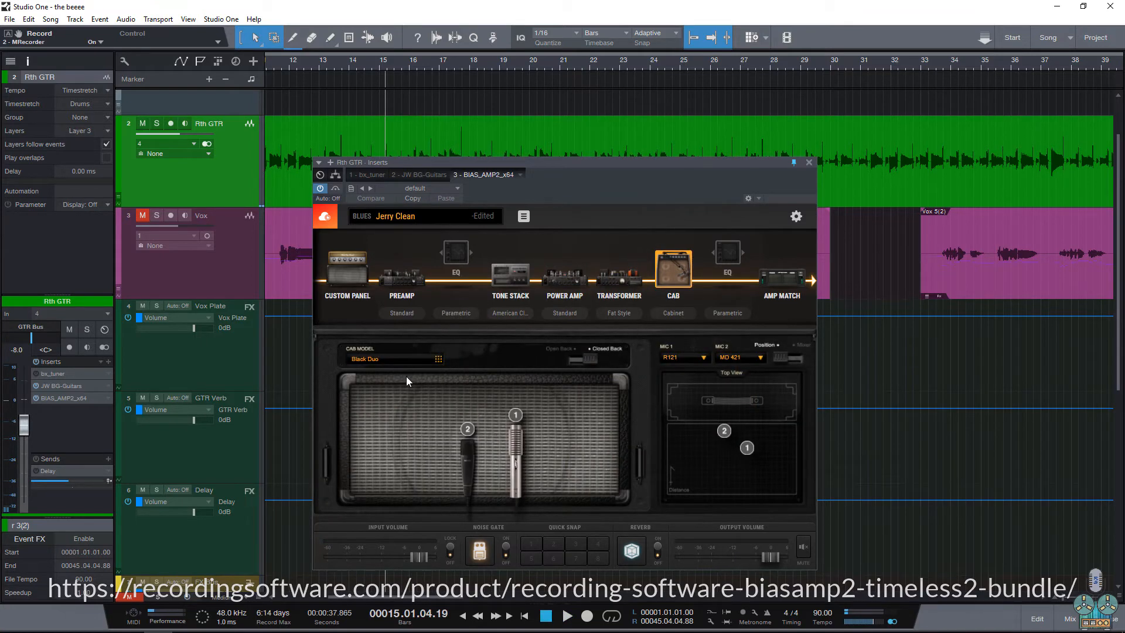
left_click(404, 358)
left_click(326, 416)
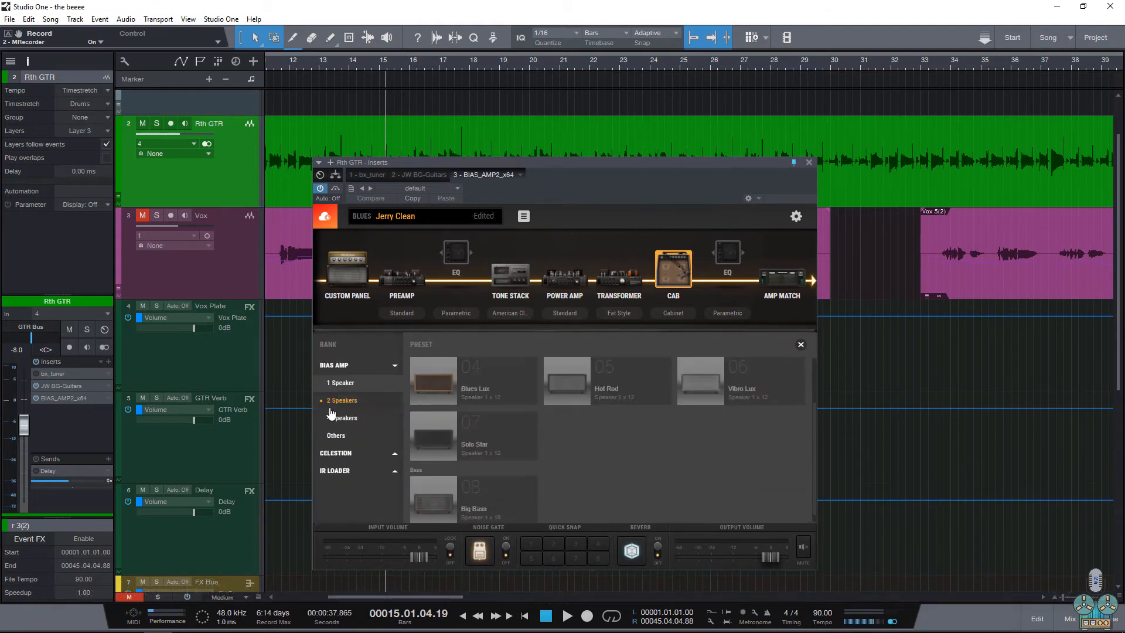
scroll(507, 478, "down", 1)
left_click(340, 401)
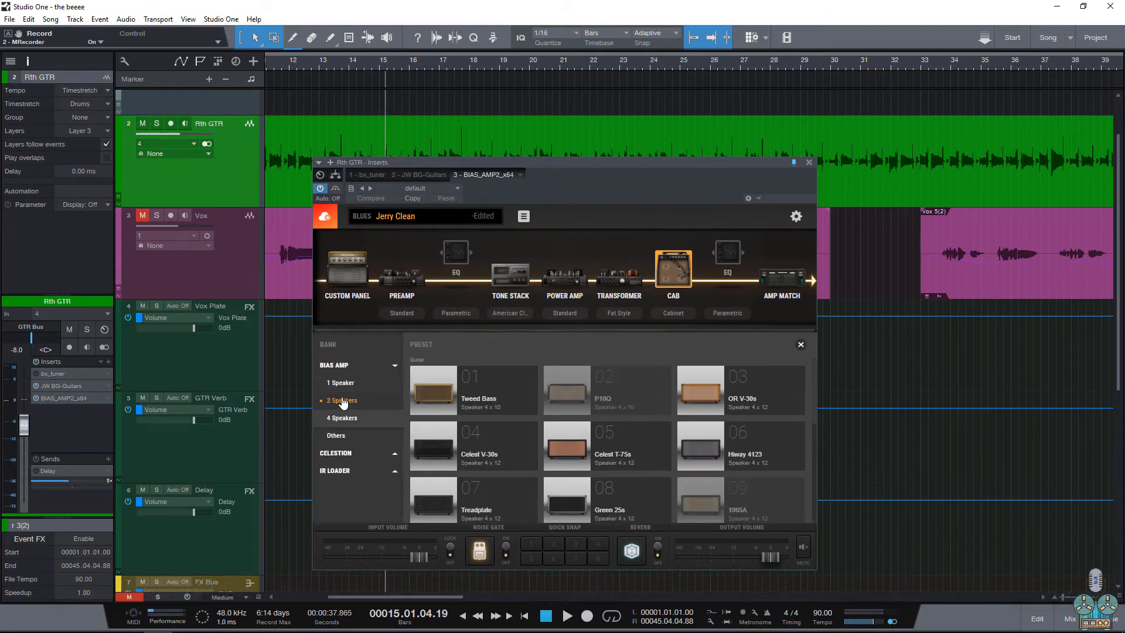
left_click(682, 277)
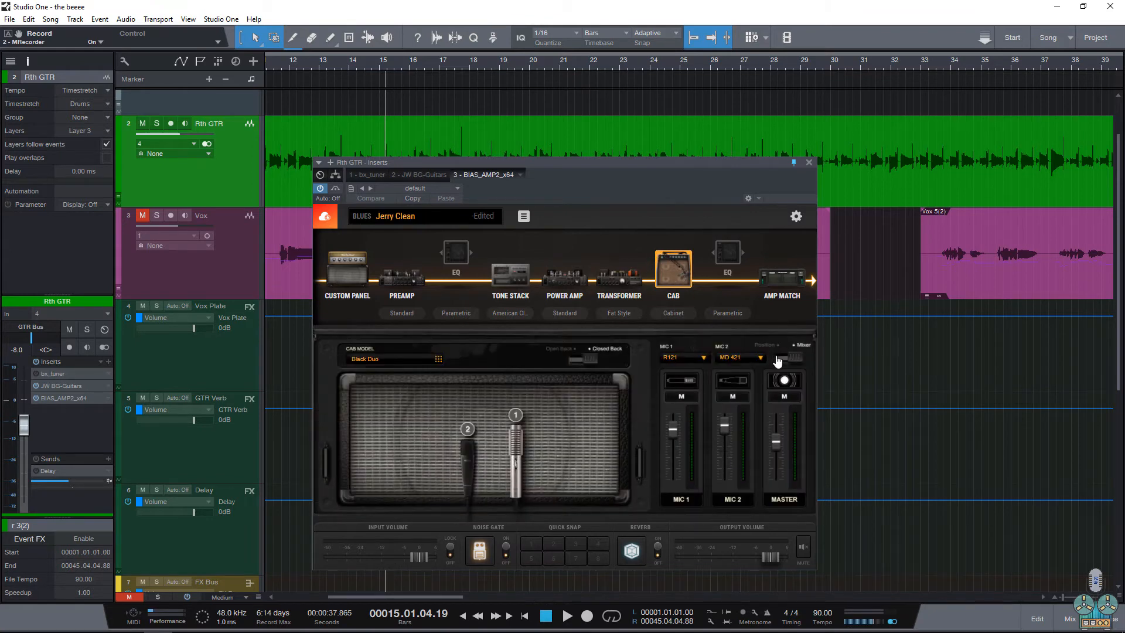
Change Mic 1 of the cab to SM 57 during playback and unmute Mic 2.
left_click(687, 359)
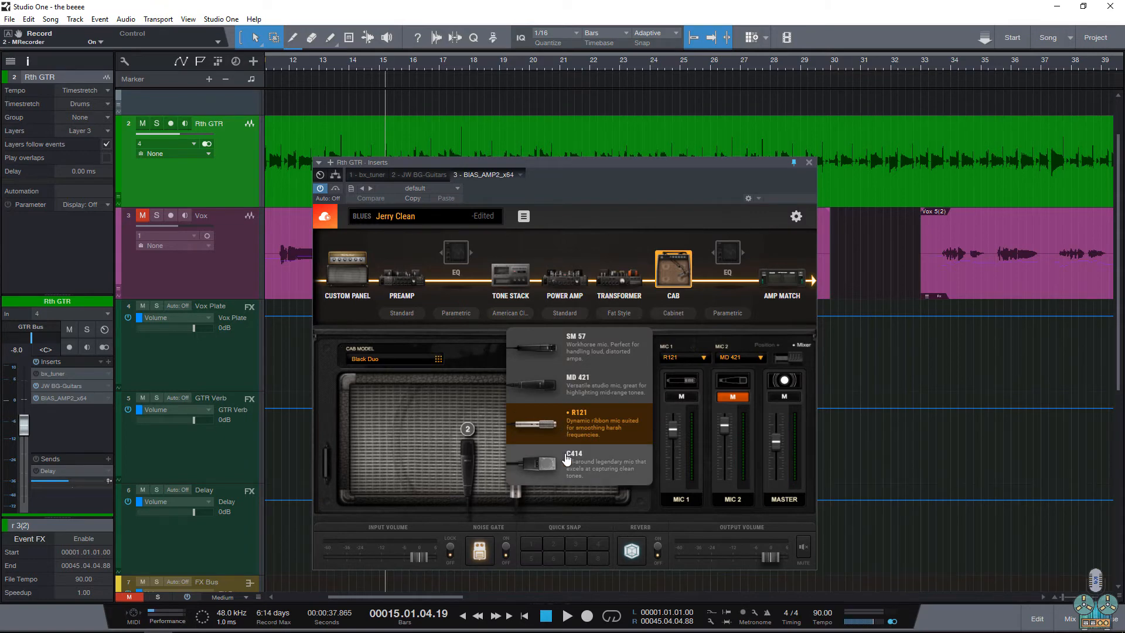
key("space")
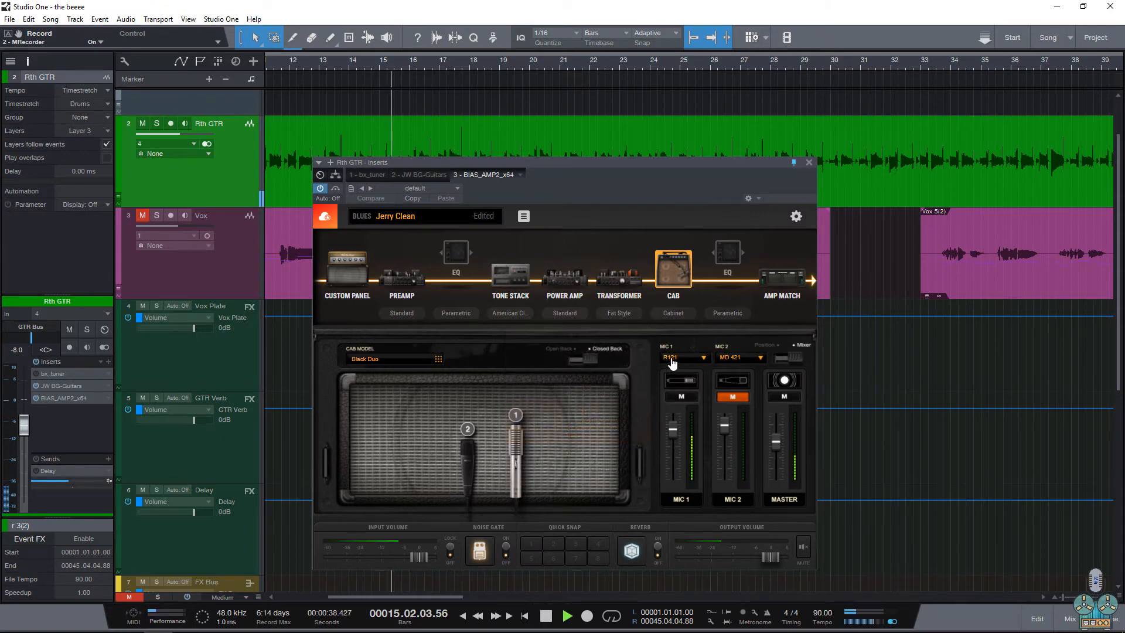
left_click(680, 359)
left_click(642, 348)
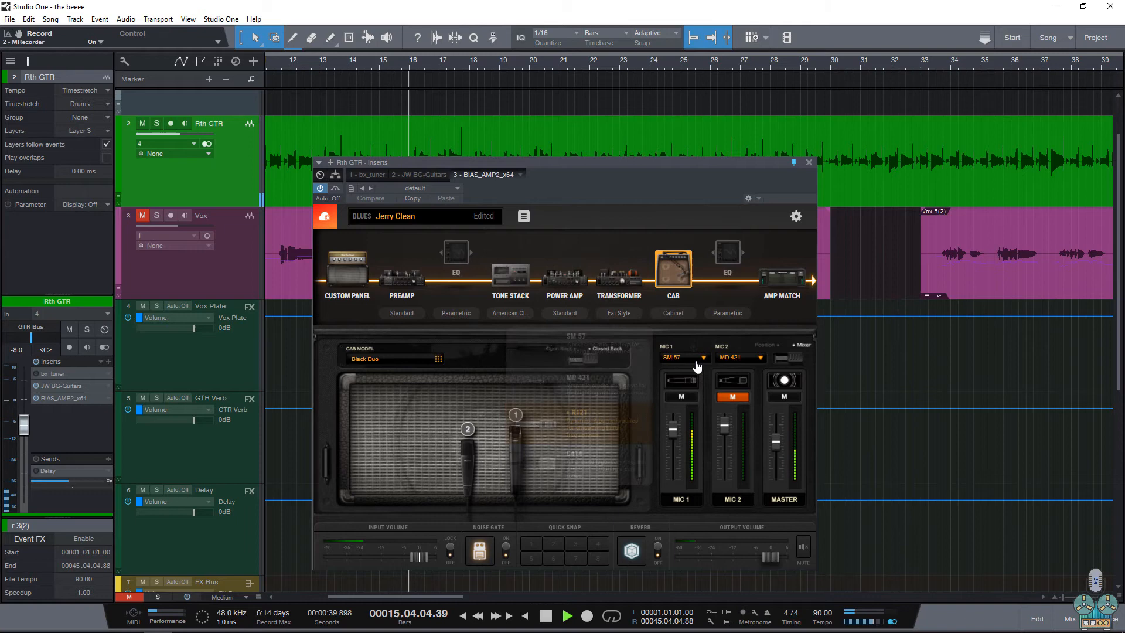
left_click(734, 398)
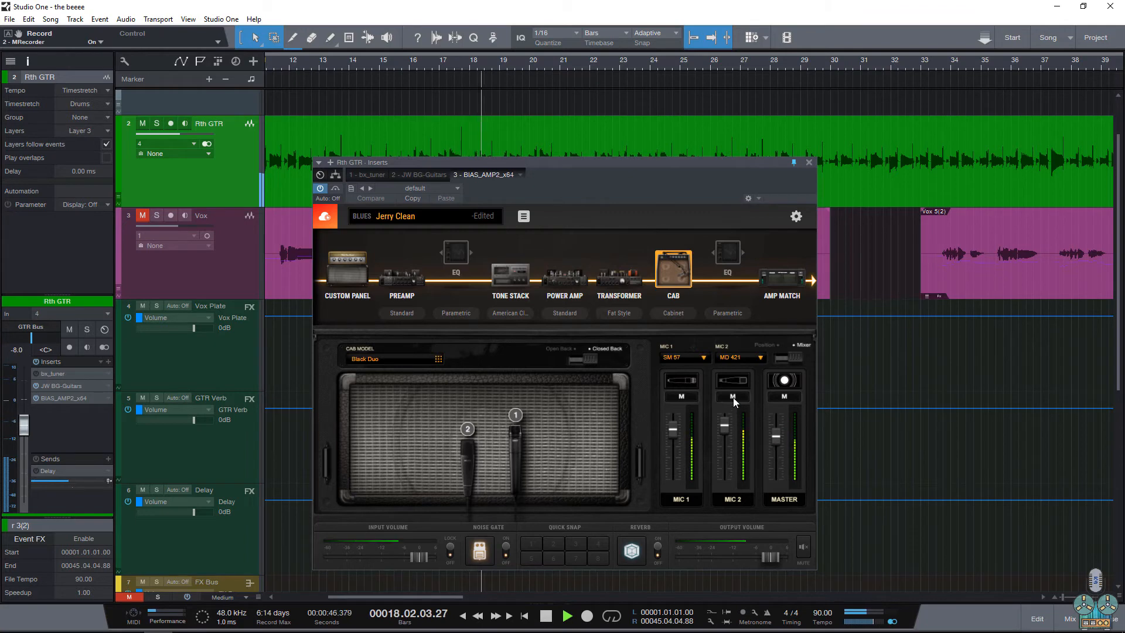
Enable the EQ after the cab and set its Band 1 to -15 dB gain at 63 Hz.
left_click(729, 280)
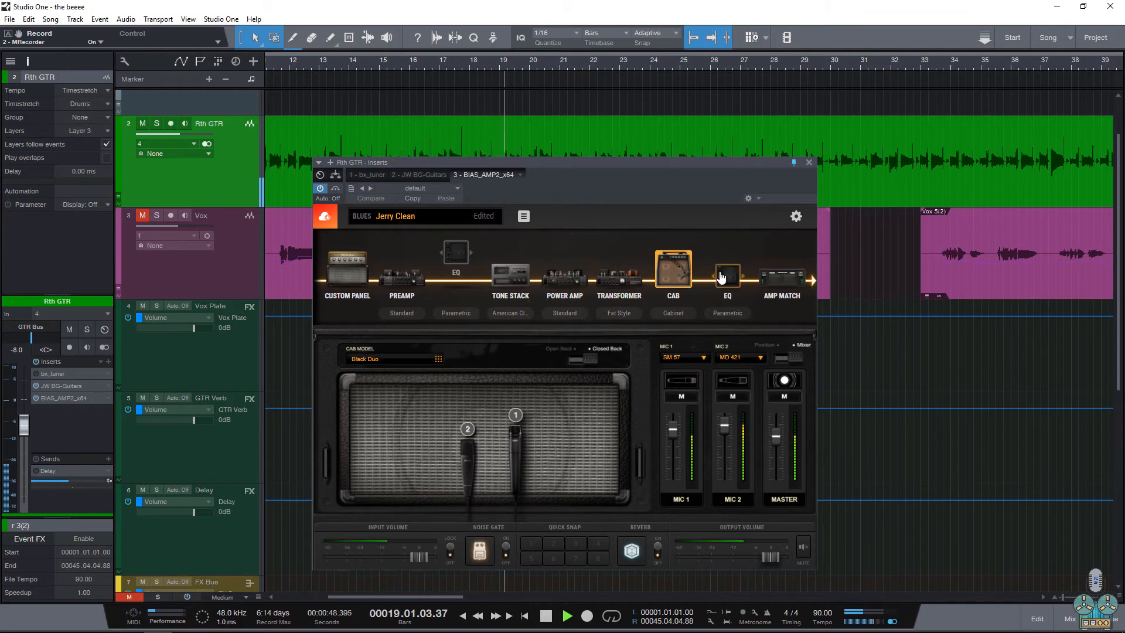
left_click(729, 280)
left_click_drag(460, 467, 465, 472)
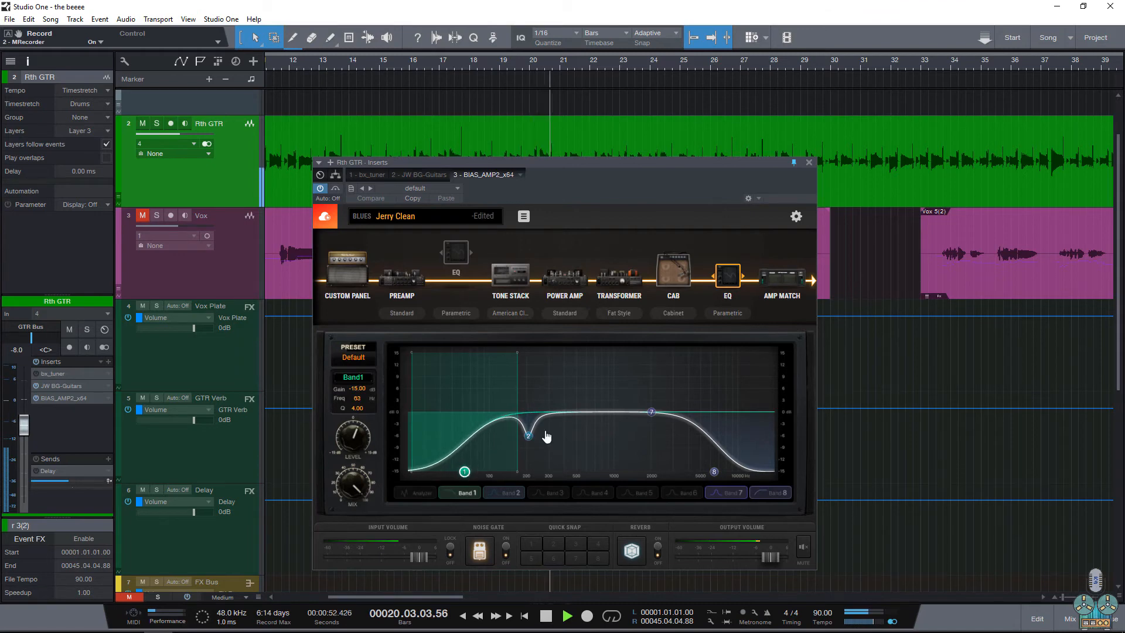
View the Amp Match stage, compare the guitar with BIAS AMP 2 bypassed and active, and close the plug-in.
left_click(780, 284)
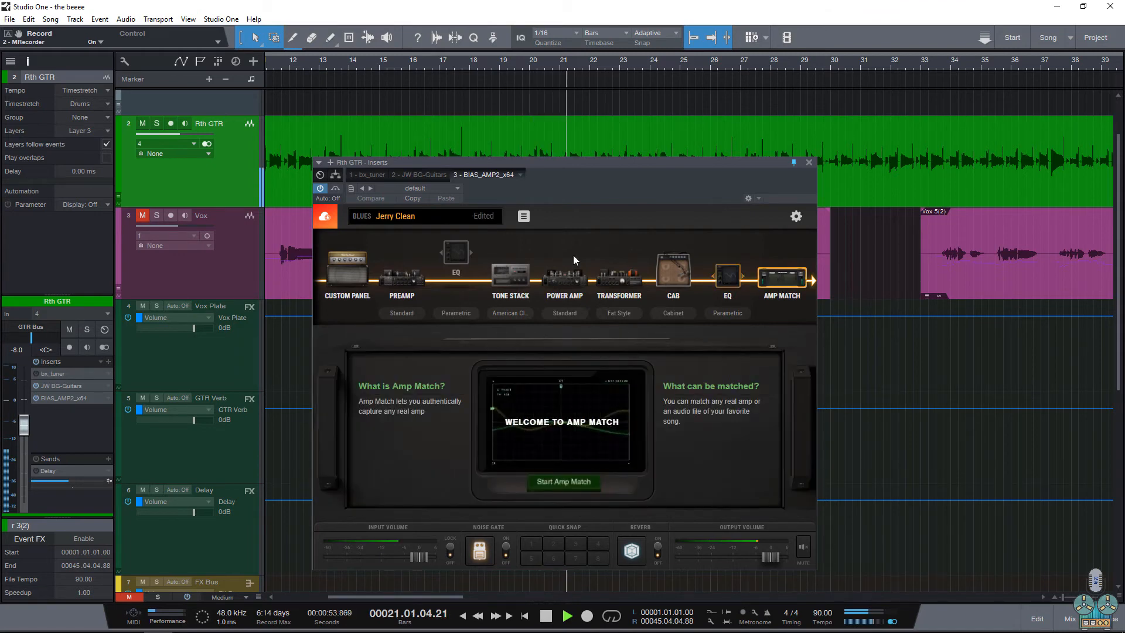
left_click(729, 275)
left_click(321, 198)
left_click(322, 195)
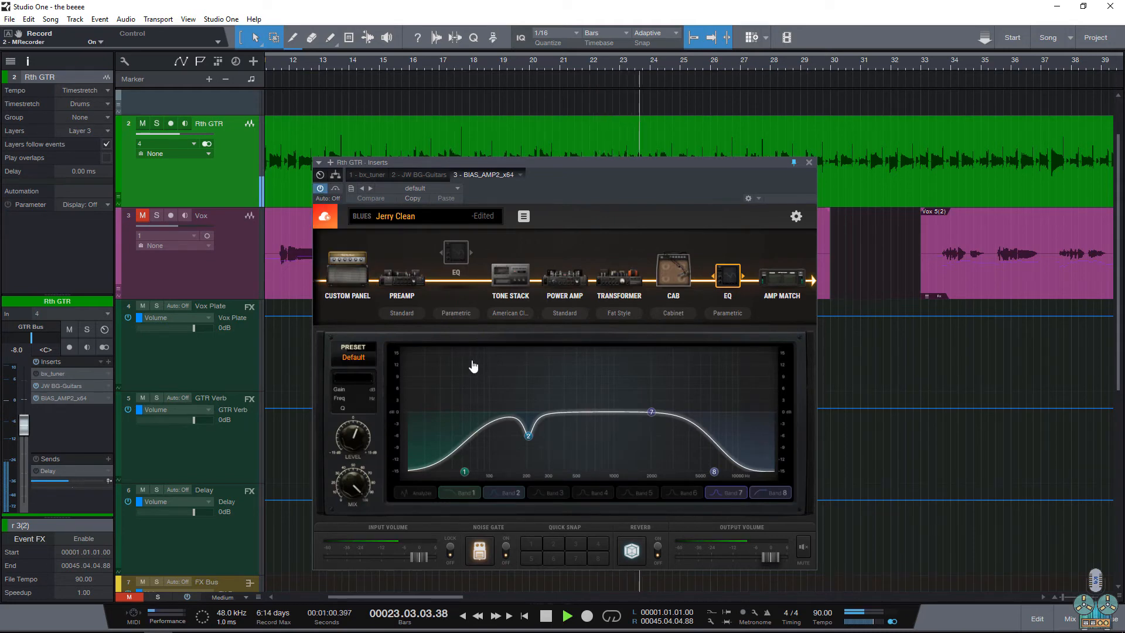
key("space")
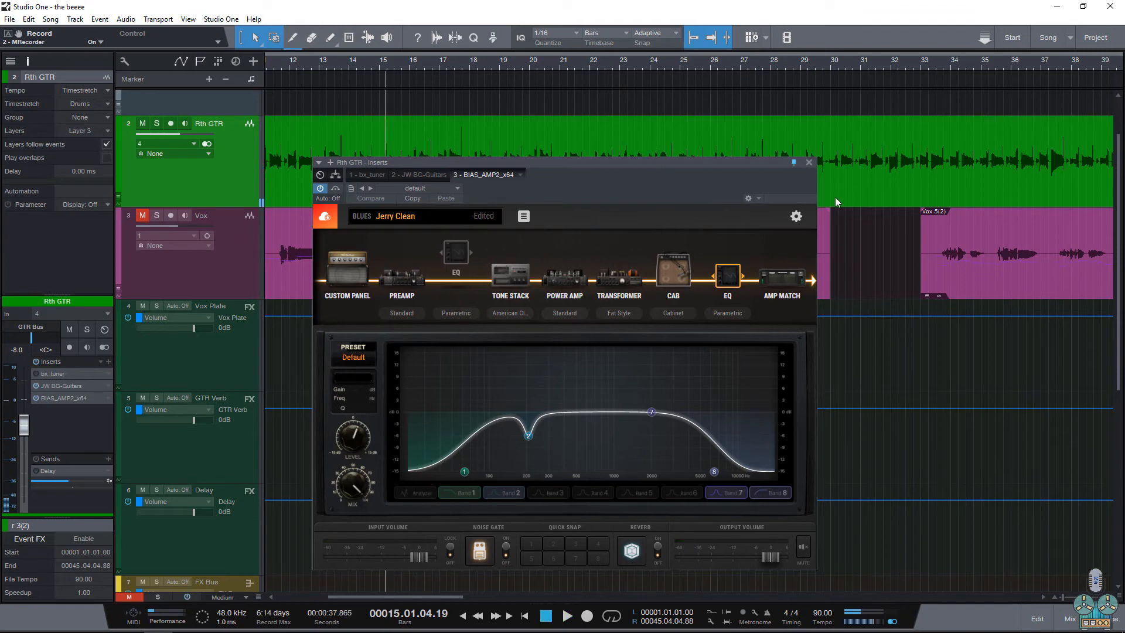
left_click(809, 163)
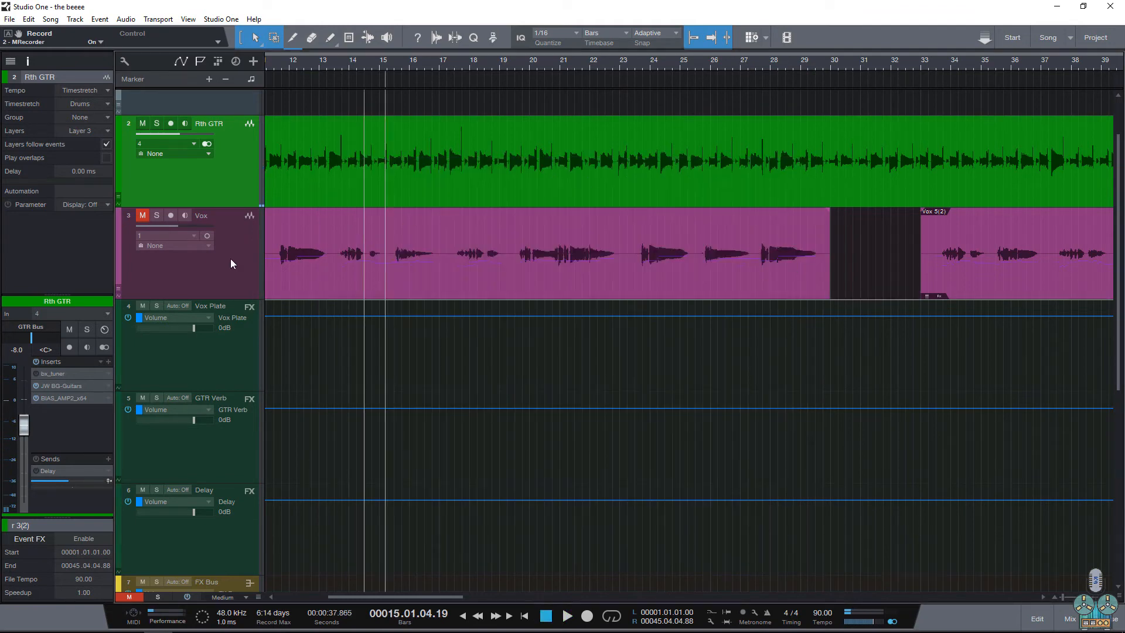
Enable the guitar's Delay send and audition the FX preset Pass the Mic in FabFilter Timeless 2.
left_click(52, 473)
left_click(705, 223)
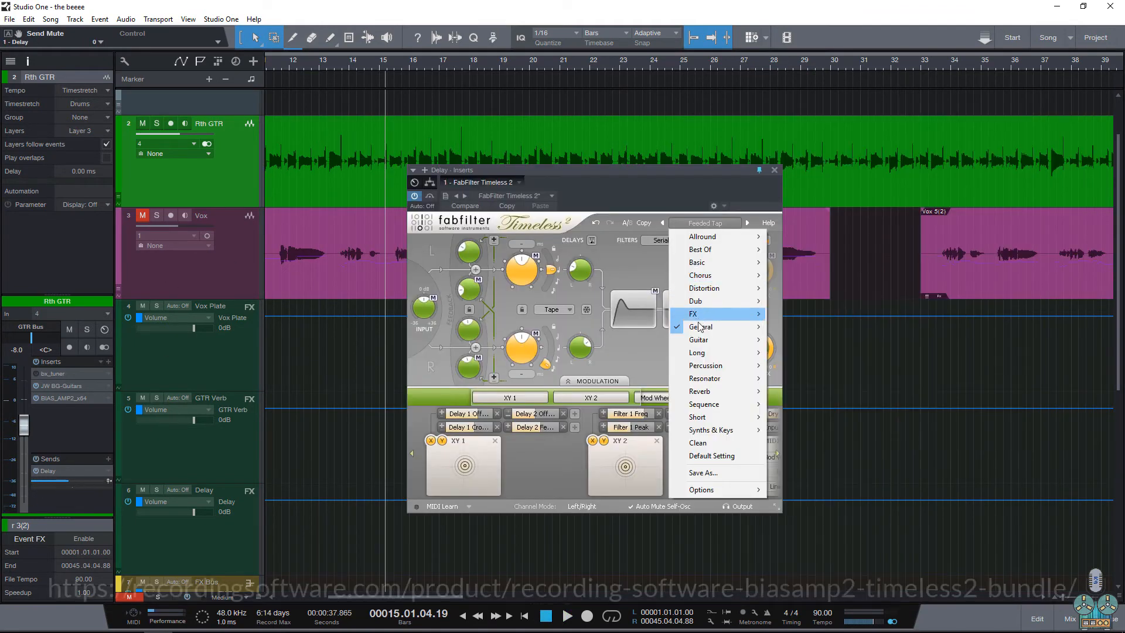
mouse_move(700, 327)
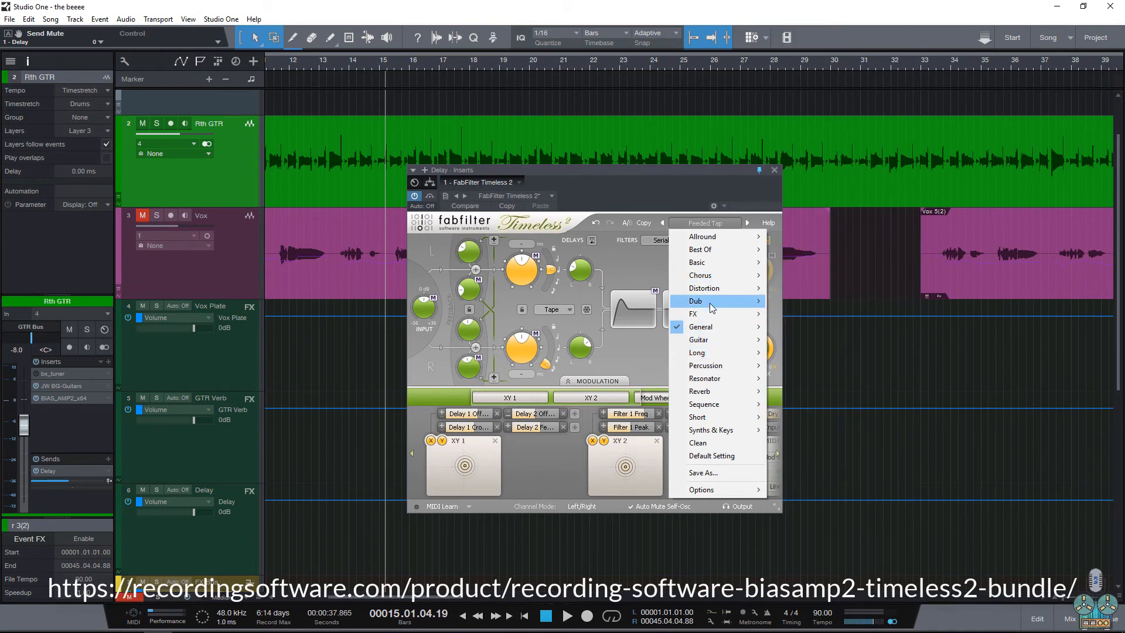
mouse_move(736, 314)
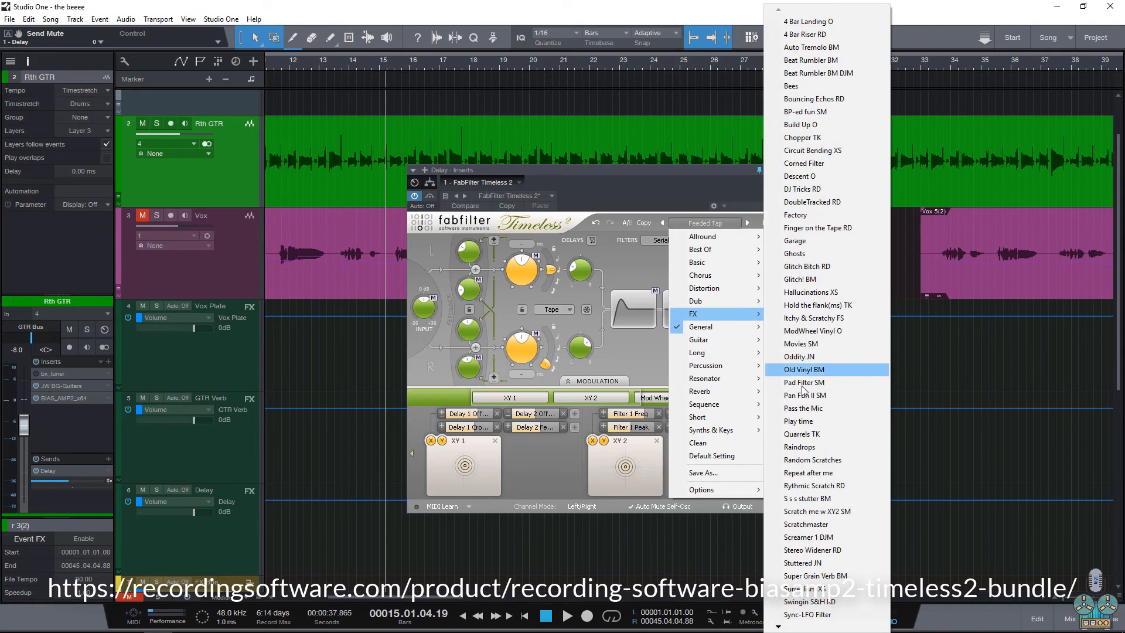
left_click(812, 412)
key("space")
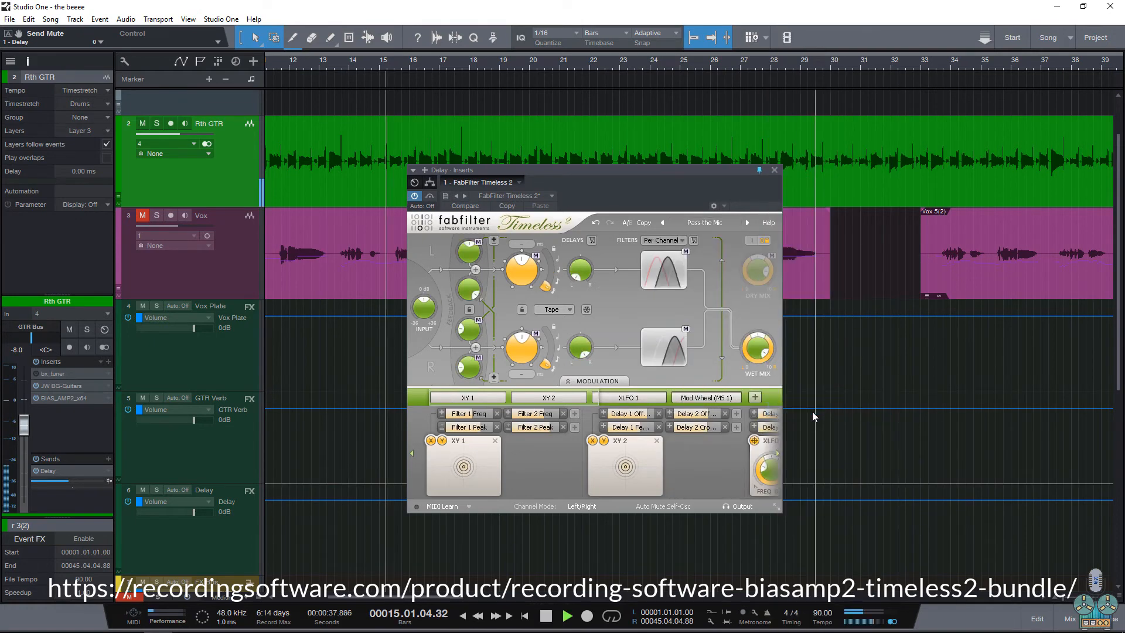
Try the Timeless 2 FX presets Screamer 1 DJM and Stuttered JN, and stop playback.
left_click(701, 222)
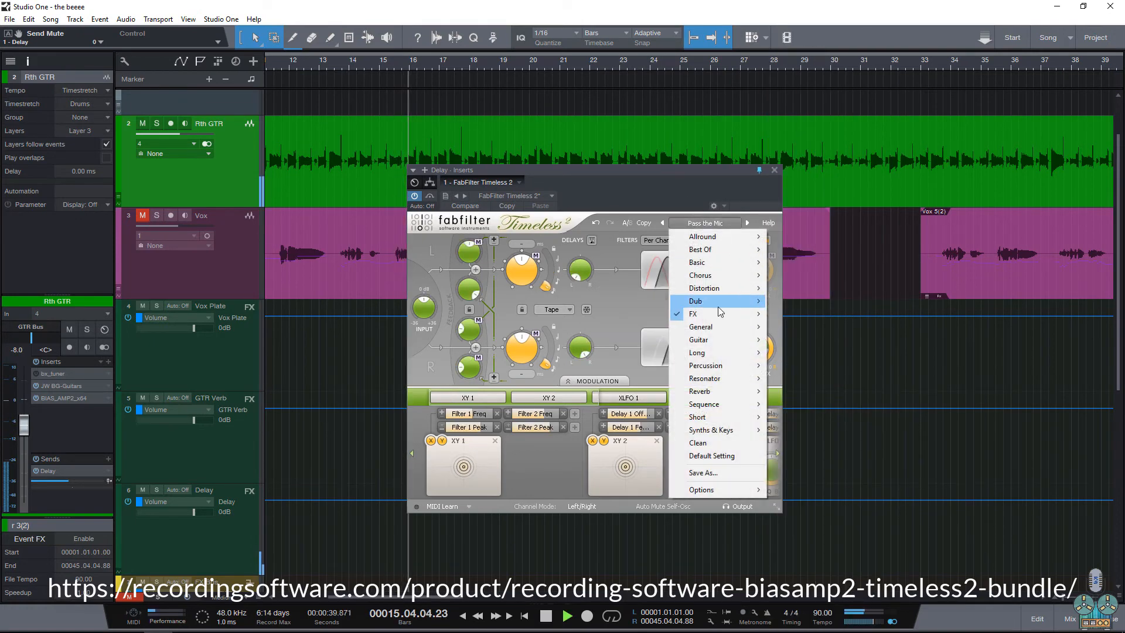
mouse_move(732, 314)
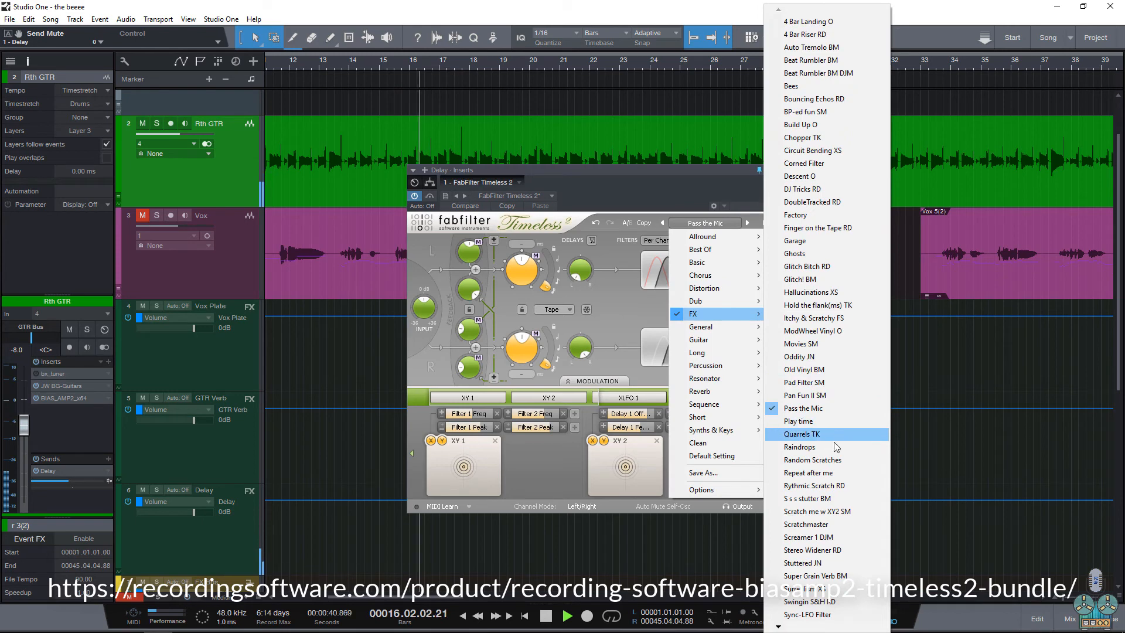
left_click(820, 537)
left_click(708, 222)
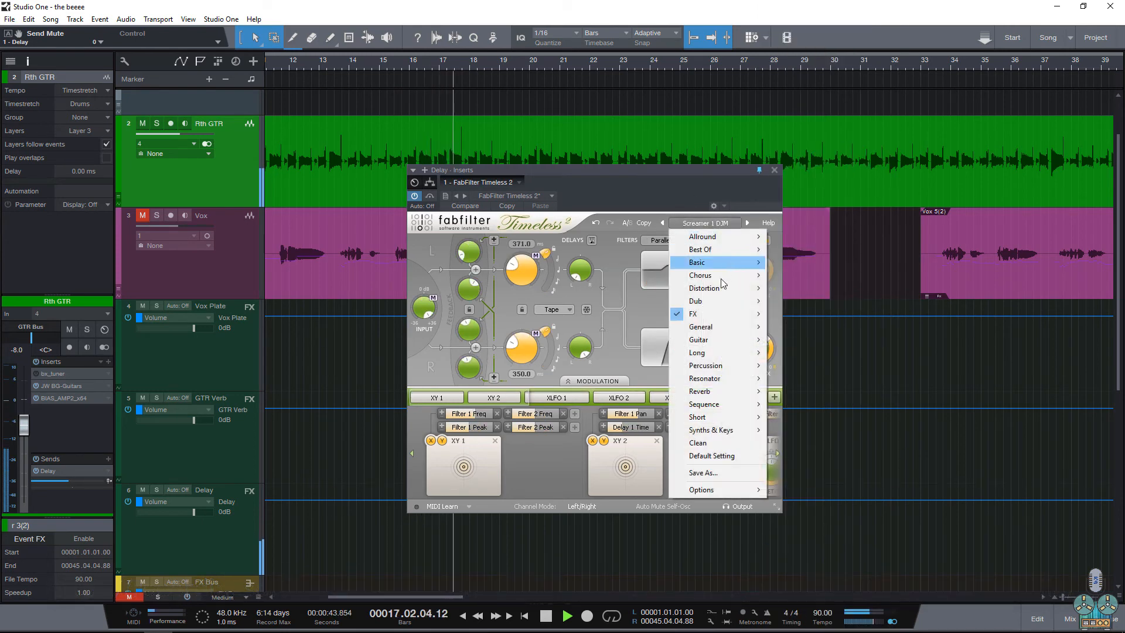
mouse_move(738, 314)
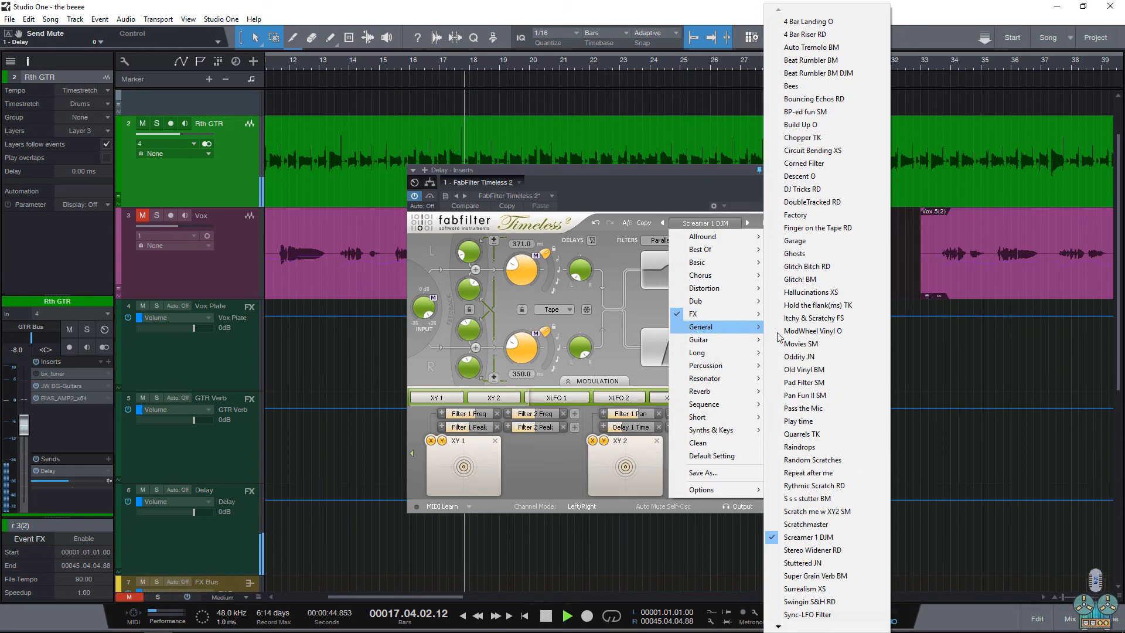
left_click(803, 563)
left_click(692, 225)
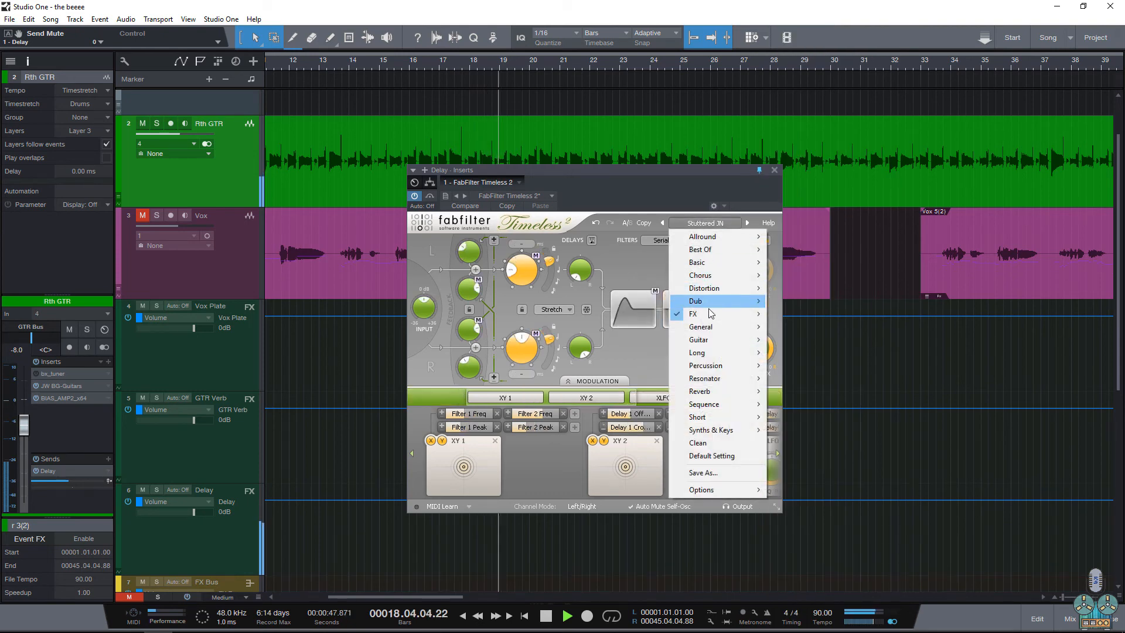
left_click(627, 253)
key("space")
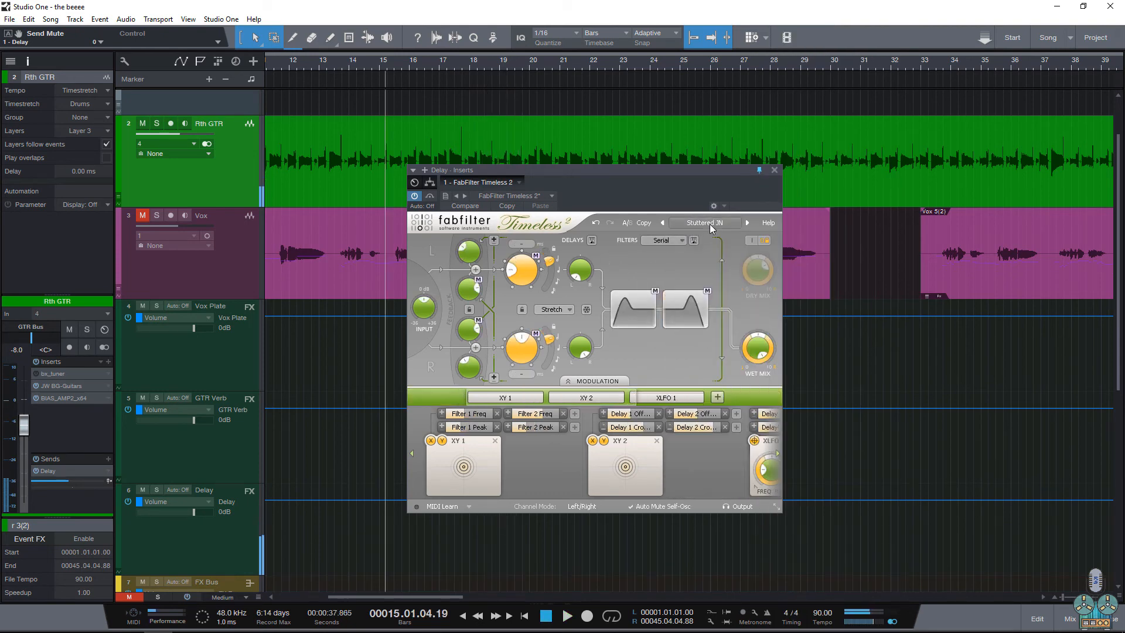
Try the General delay presets Open the gate TK and A Funny Feeling O on the guitar.
left_click(712, 225)
mouse_move(709, 327)
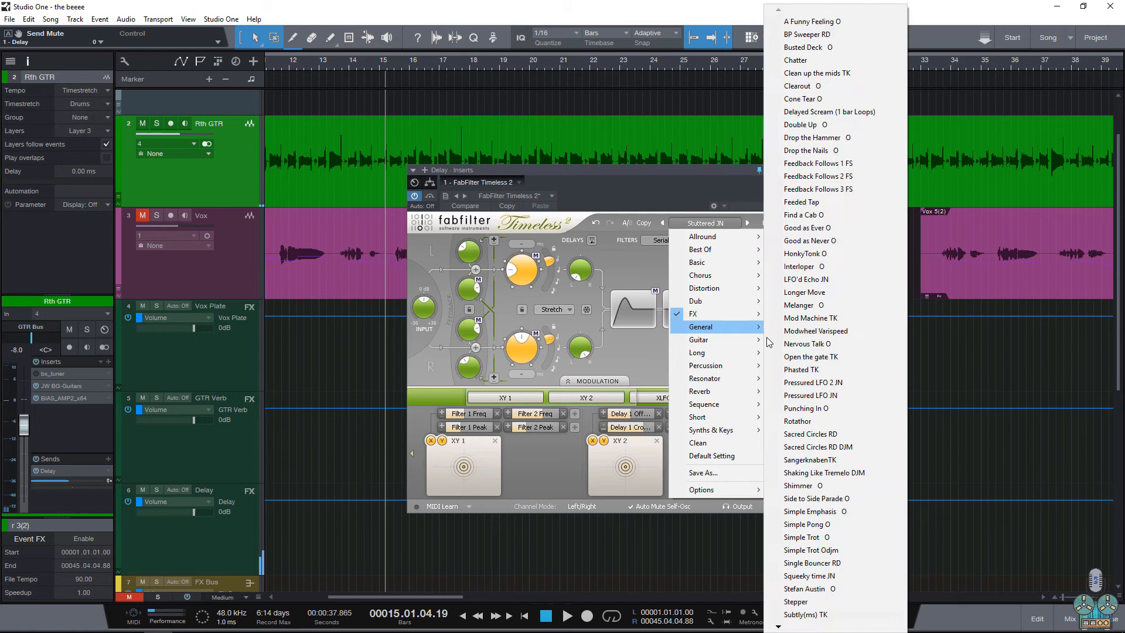
left_click(835, 365)
left_click(705, 223)
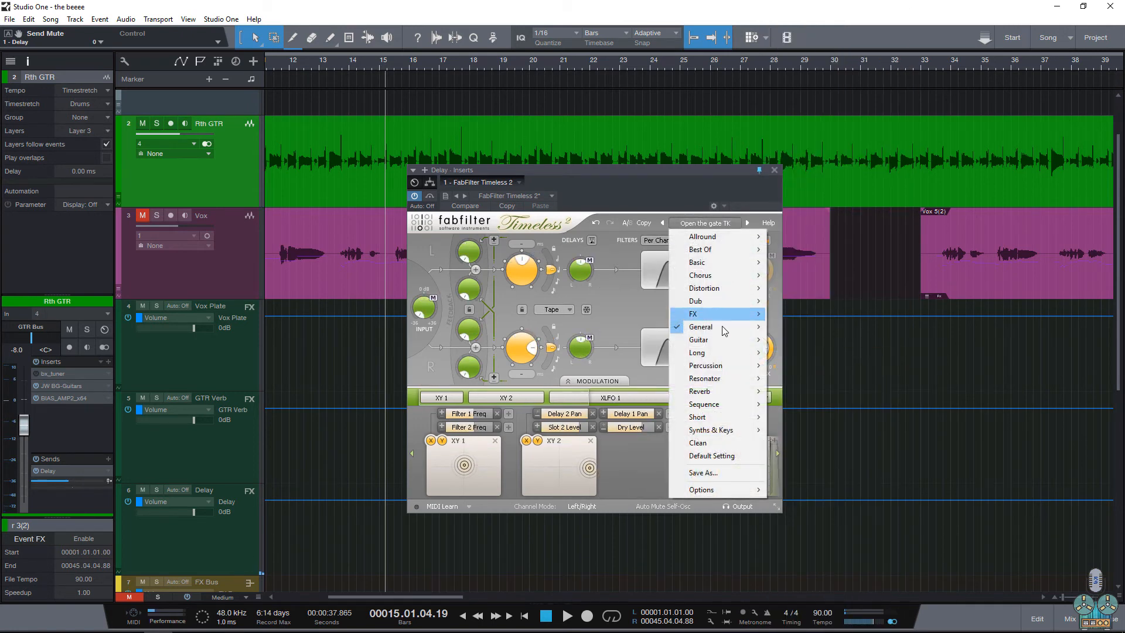
mouse_move(720, 326)
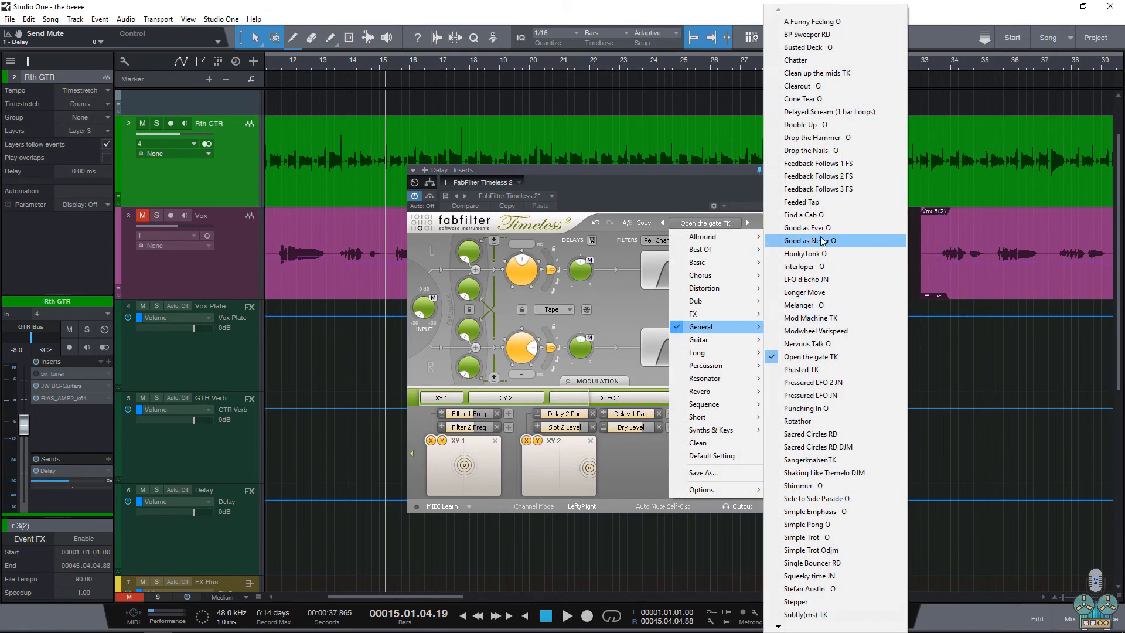
left_click(812, 21)
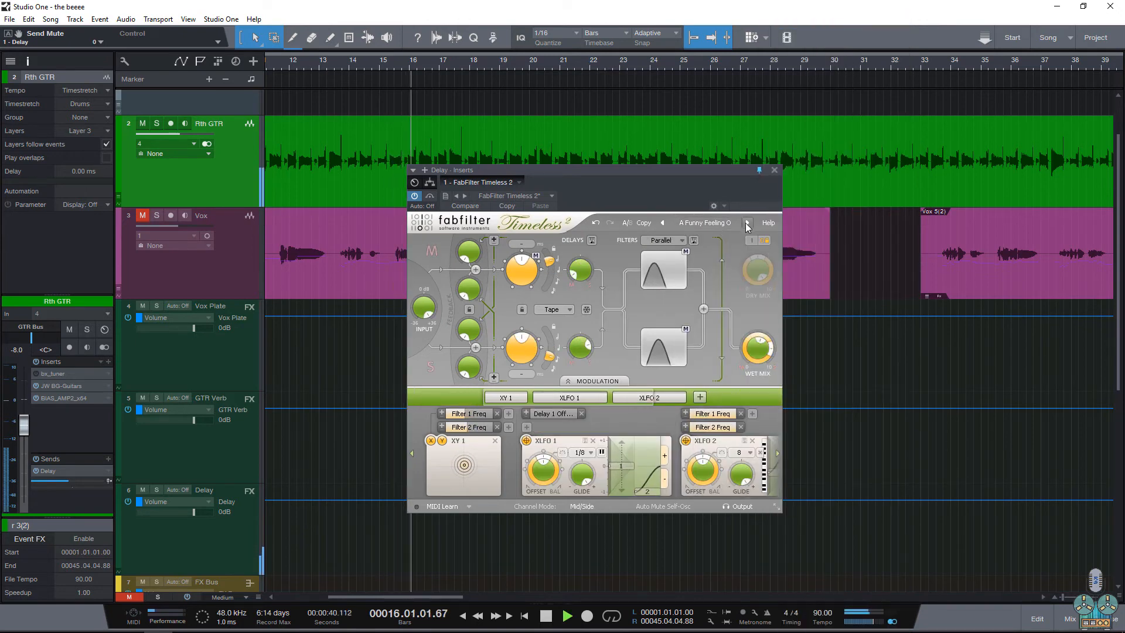
key("space")
Load the Basic delay preset Analog Tape Echo RD, play the guitar through it, and shift the plug-in window slightly.
left_click(715, 223)
mouse_move(710, 264)
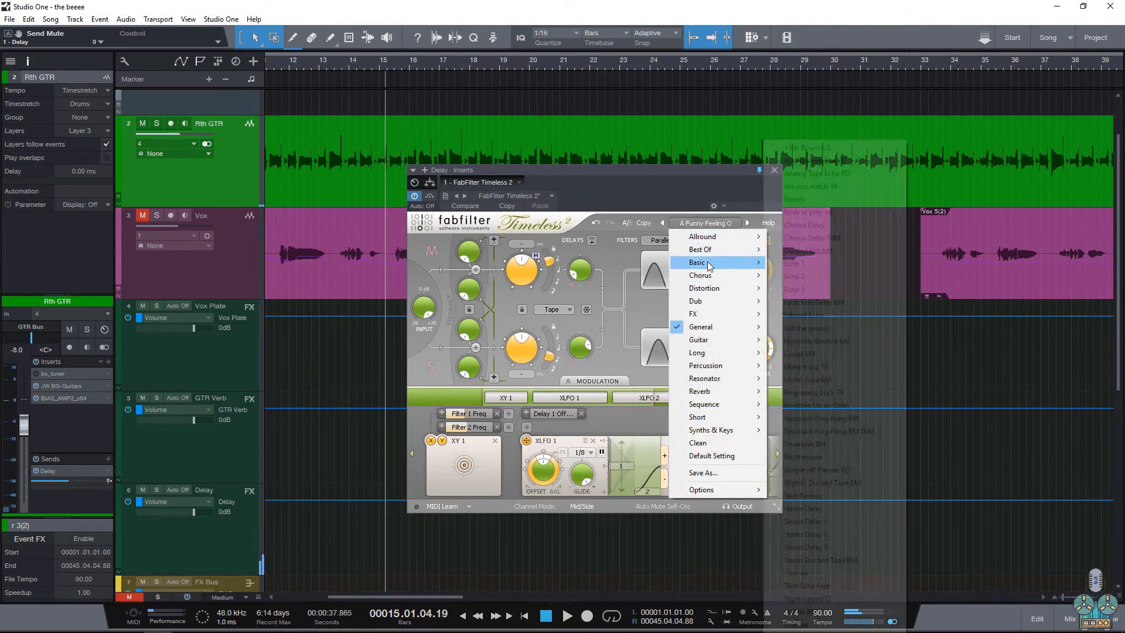
left_click(823, 179)
key("space")
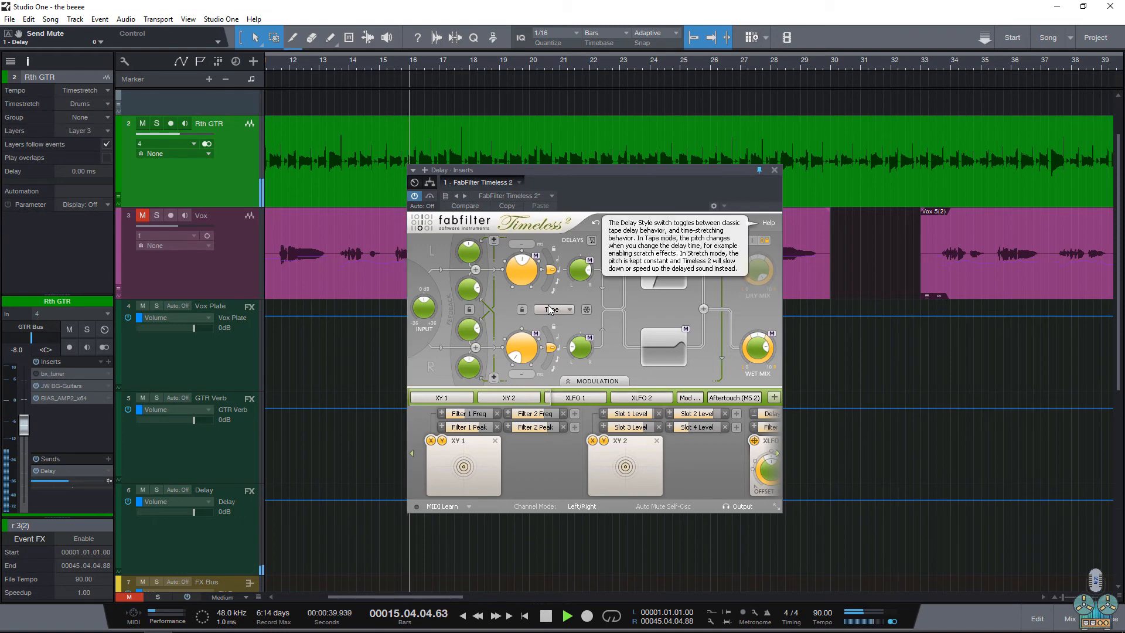
left_click_drag(603, 171, 614, 172)
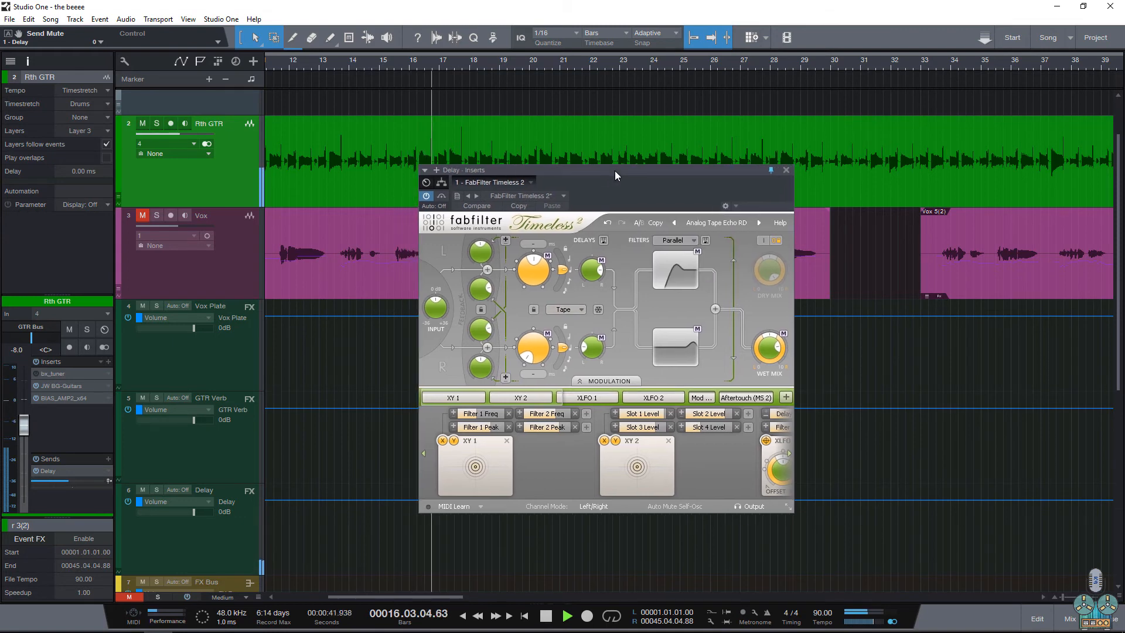
Stop playback and examine the Timeless 2 modulation slots, input level, delay feedback, cross feedback and delay time controls.
key("space")
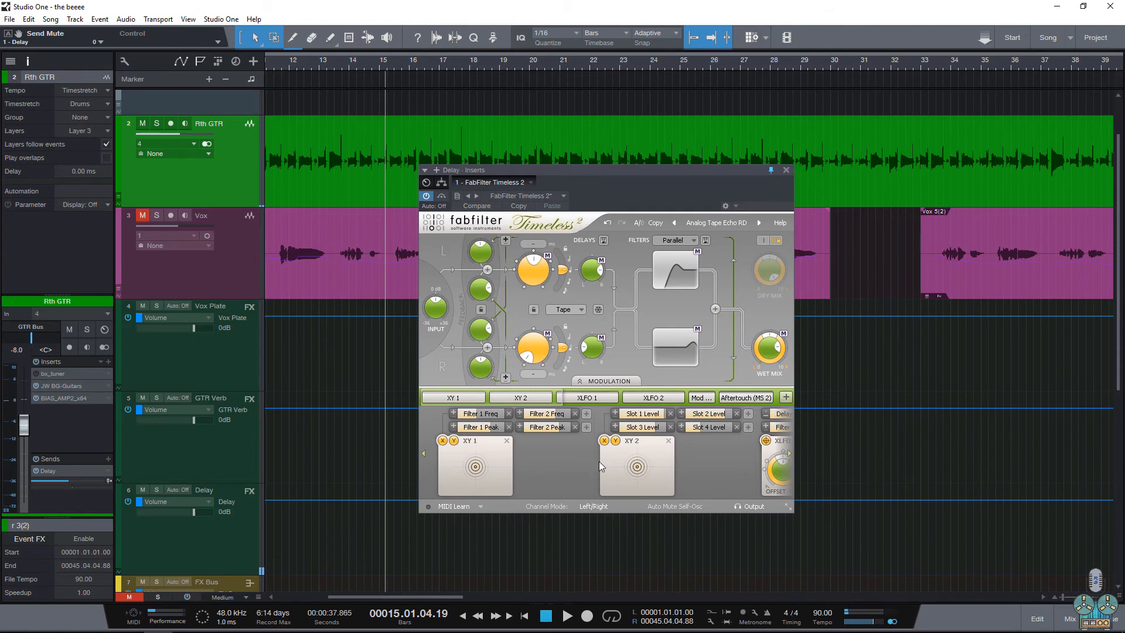
left_click(789, 456)
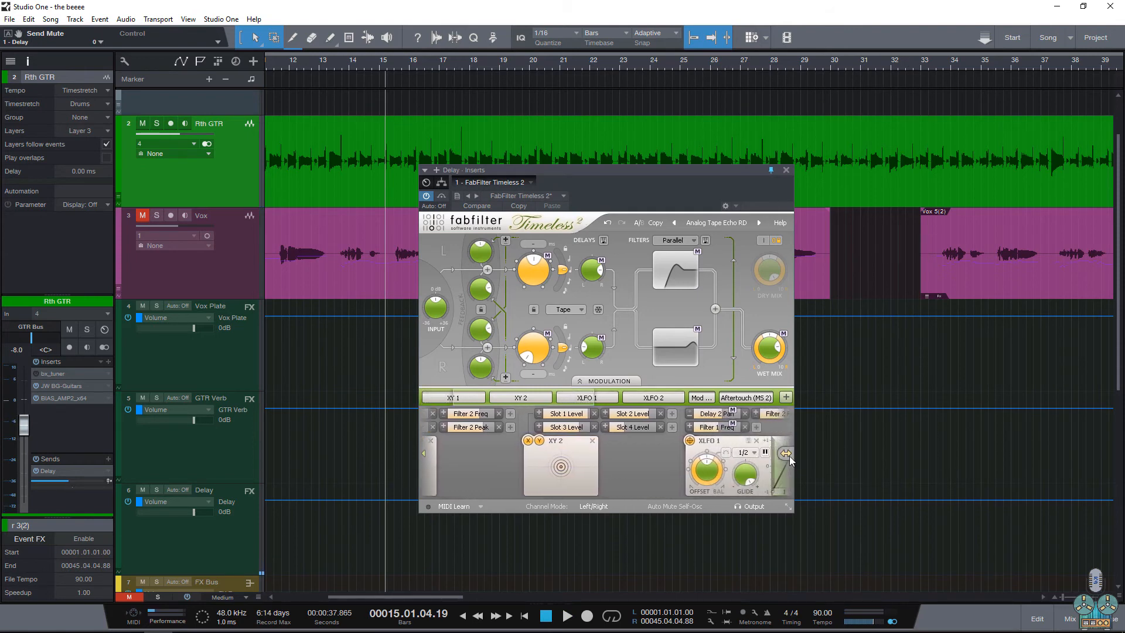
left_click_drag(790, 456, 784, 456)
left_click_drag(684, 395, 494, 400)
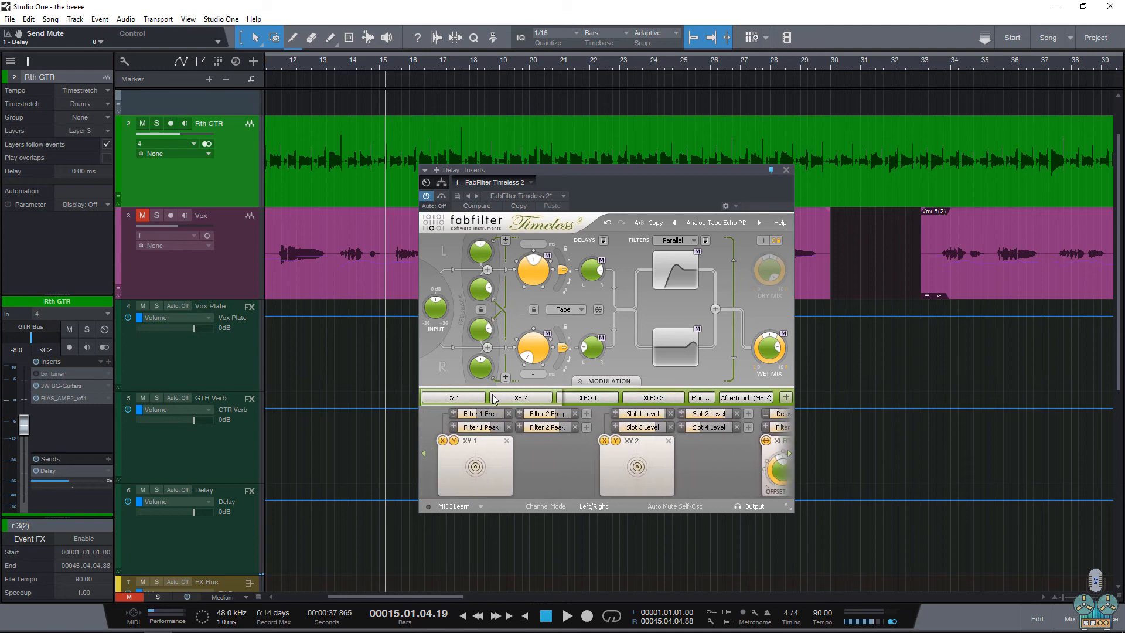
left_click(721, 227)
left_click(448, 269)
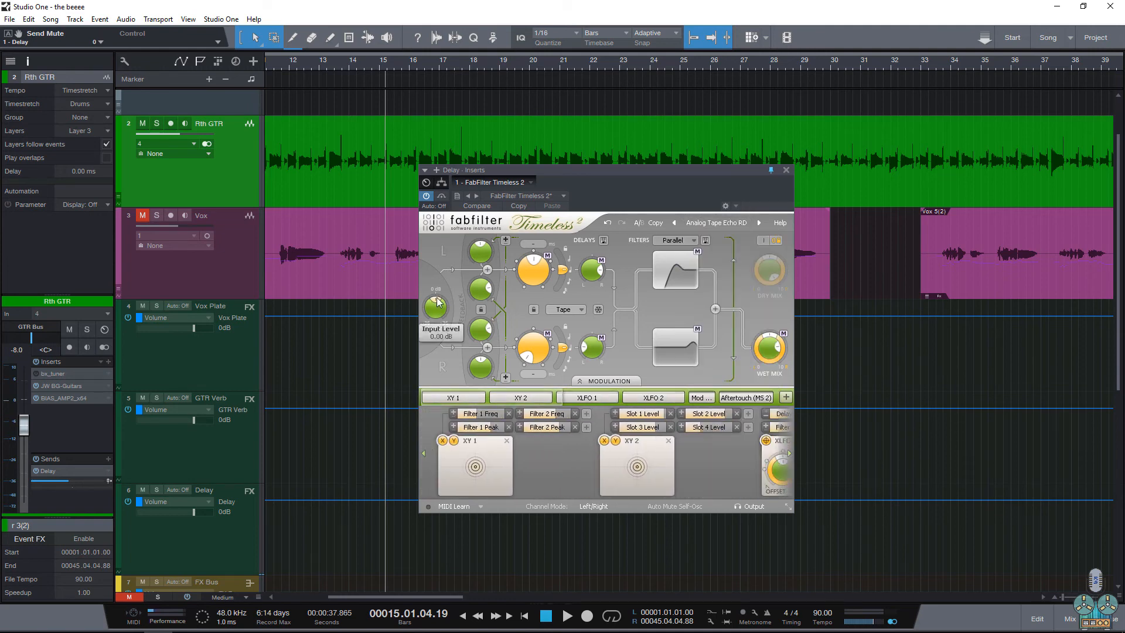
mouse_move(482, 259)
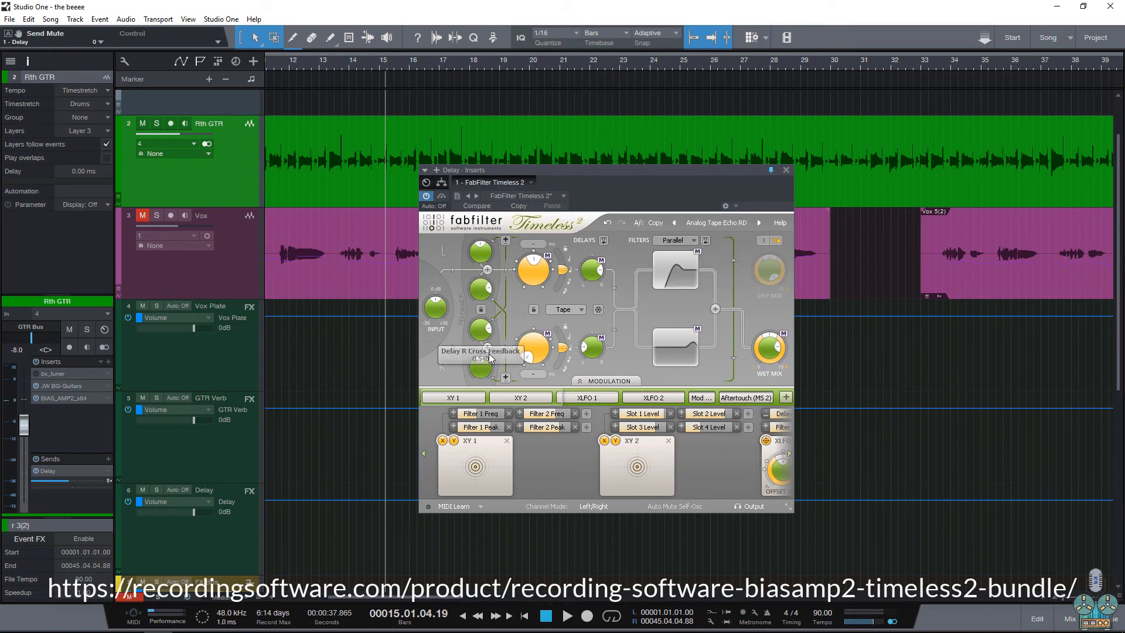
mouse_move(481, 293)
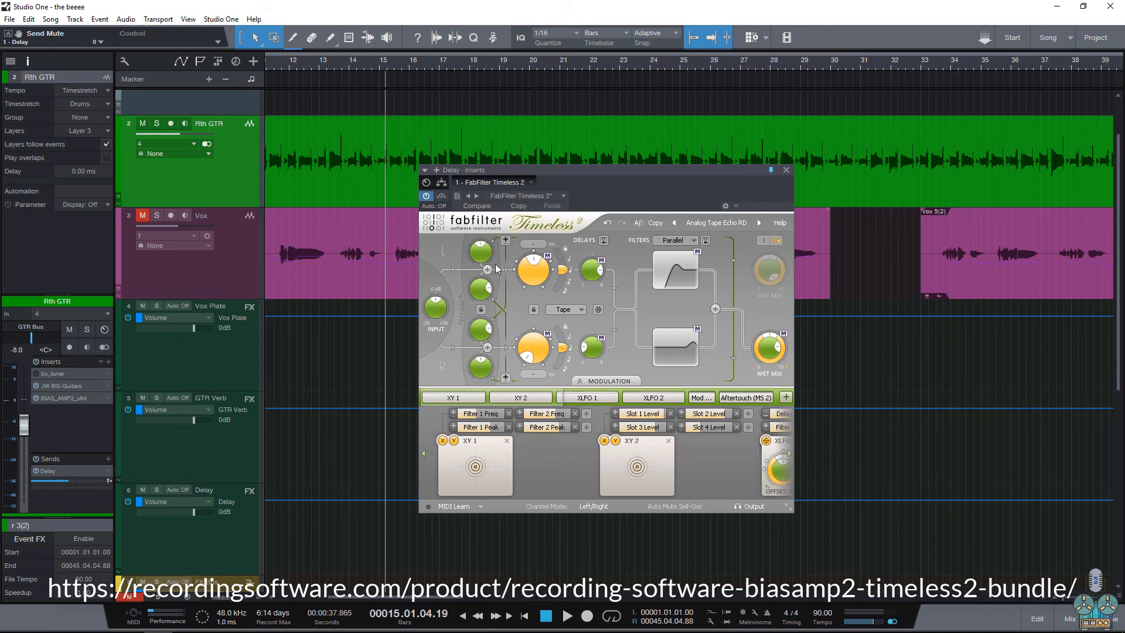
mouse_move(531, 271)
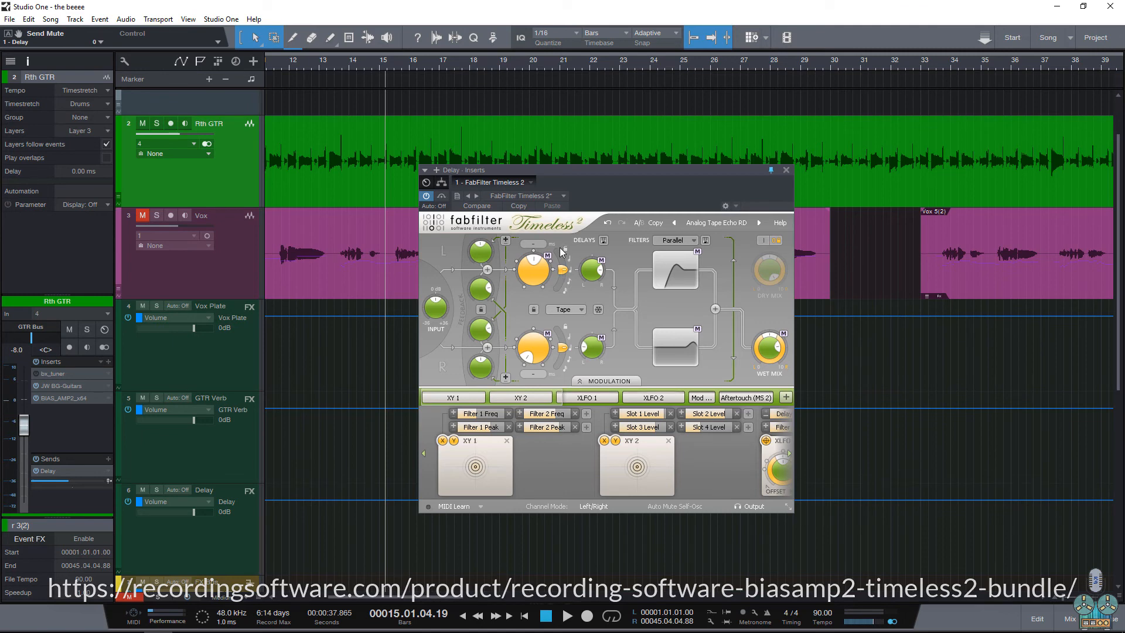
mouse_move(560, 253)
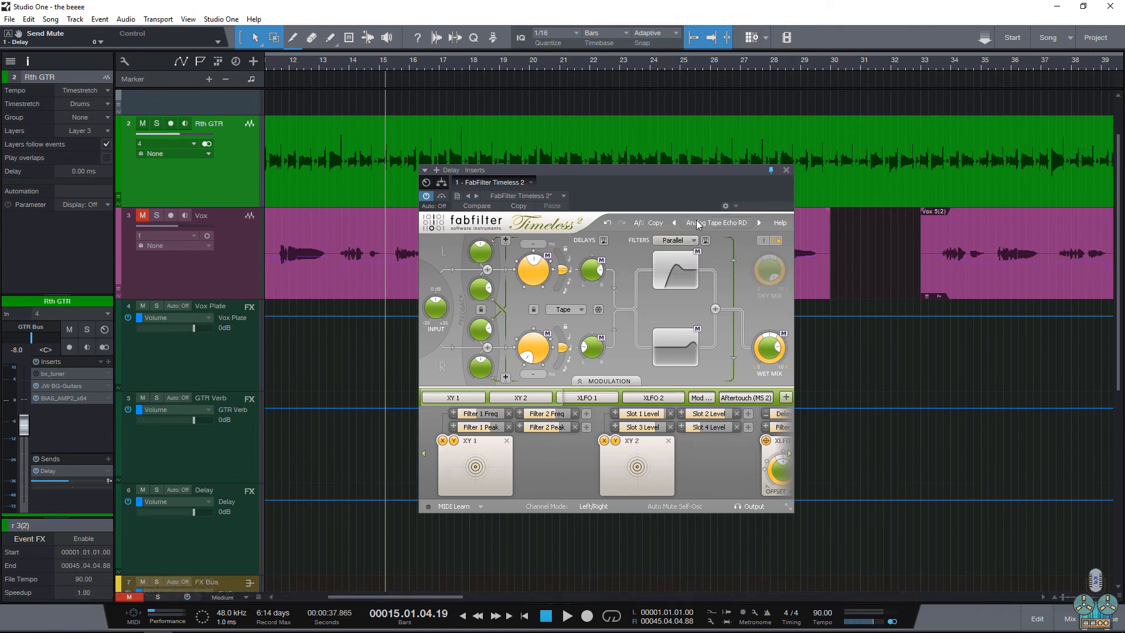
Audition the Chorus preset Dynamic chorus TK and the Dub preset Dubby 03 bM on the guitar in Timeless 2.
left_click(700, 223)
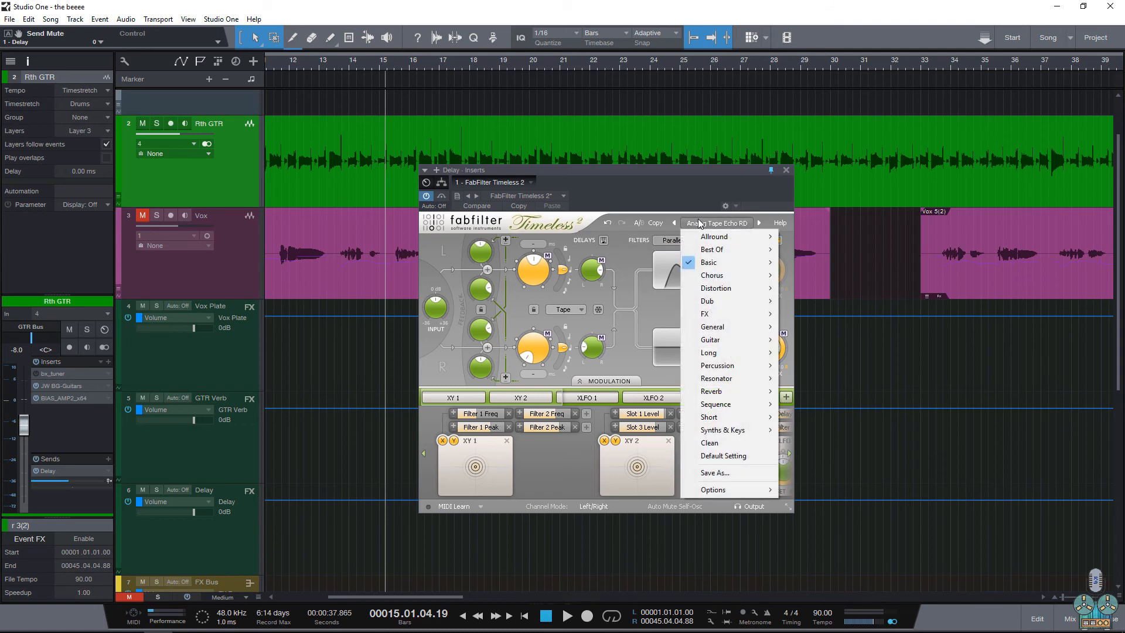
mouse_move(733, 279)
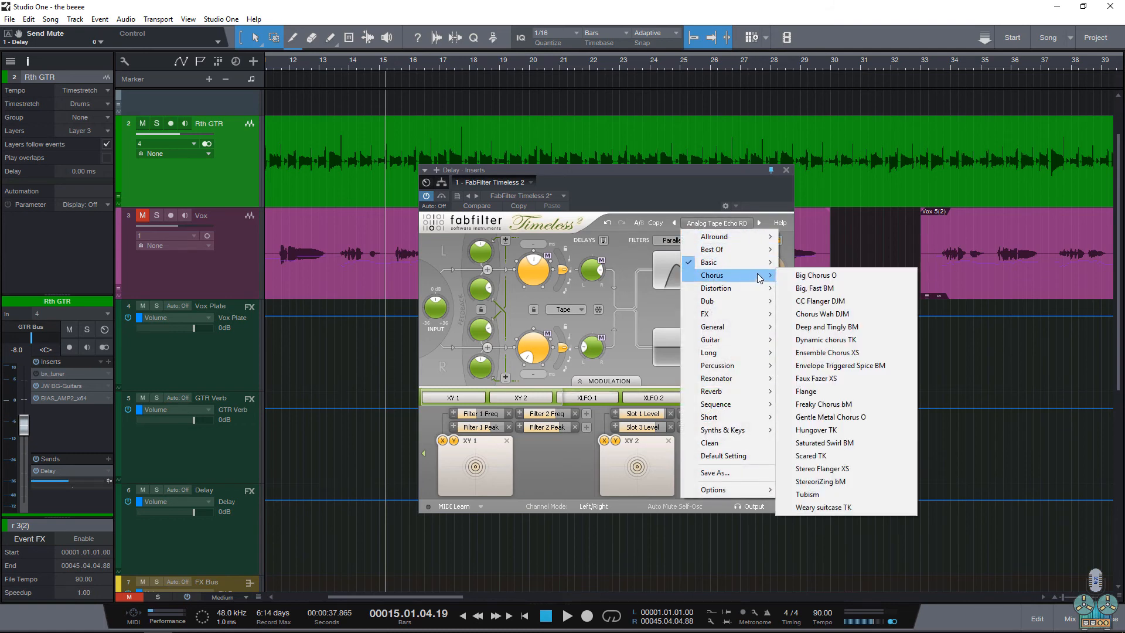
left_click(824, 339)
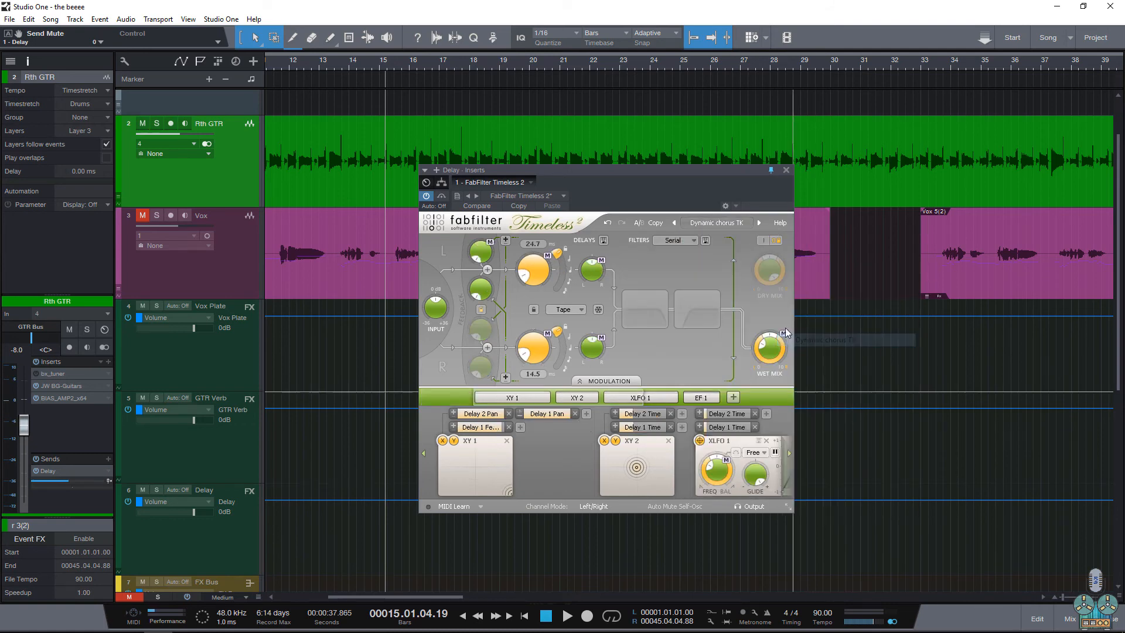
left_click(710, 223)
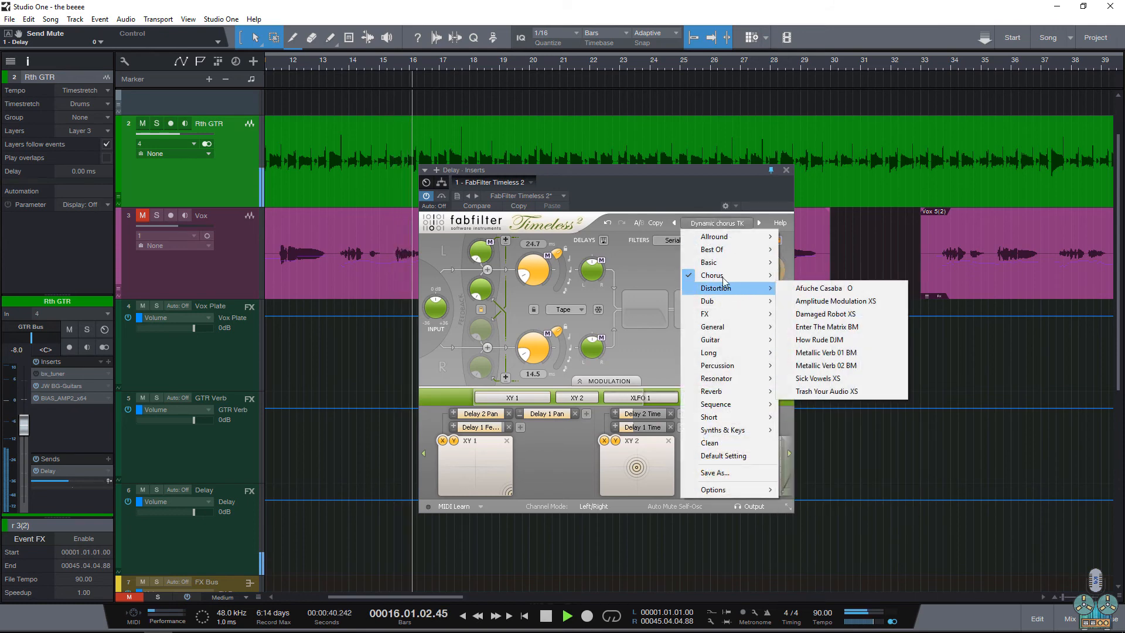
left_click(817, 313)
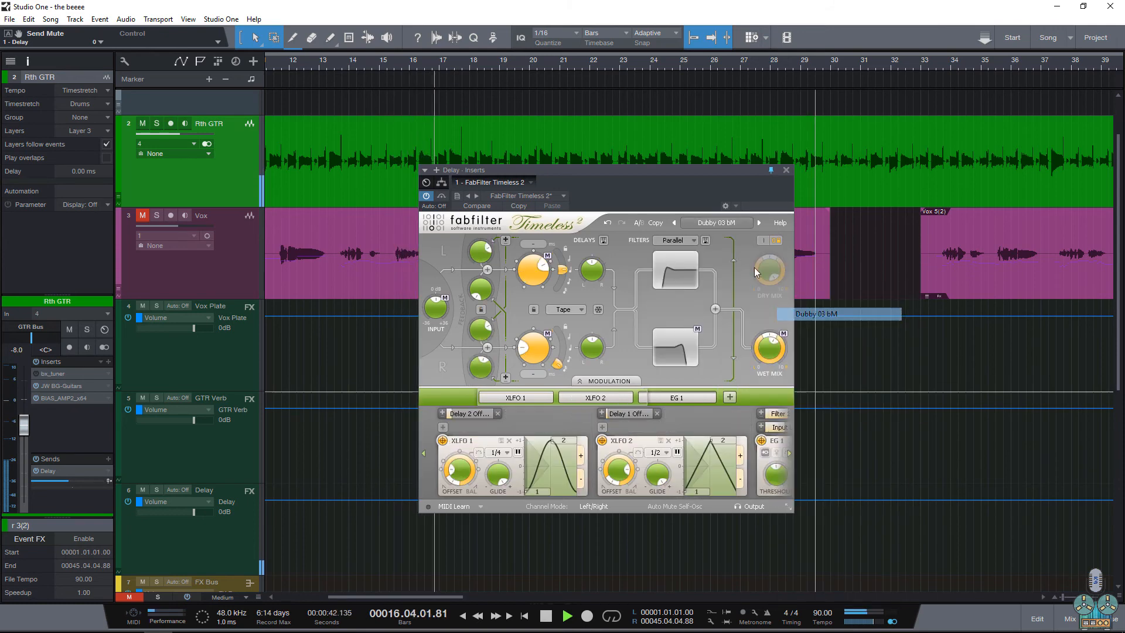
Try the Dub presets Dubby I SM and Dubby 05 bM while the guitar plays.
left_click(715, 222)
mouse_move(731, 310)
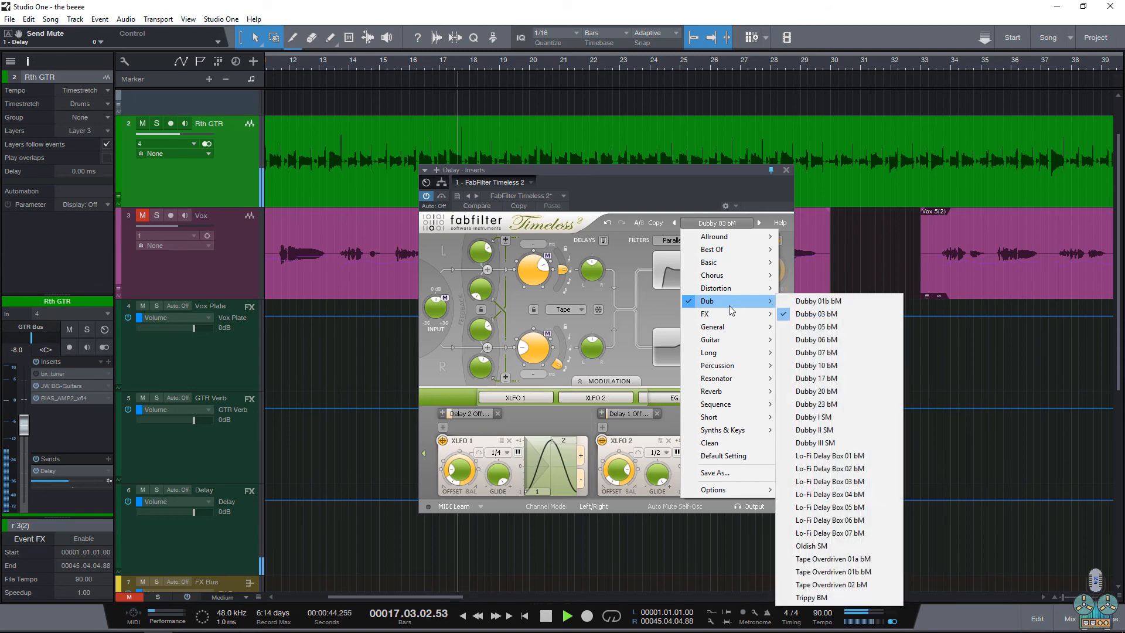
left_click(814, 417)
left_click(709, 226)
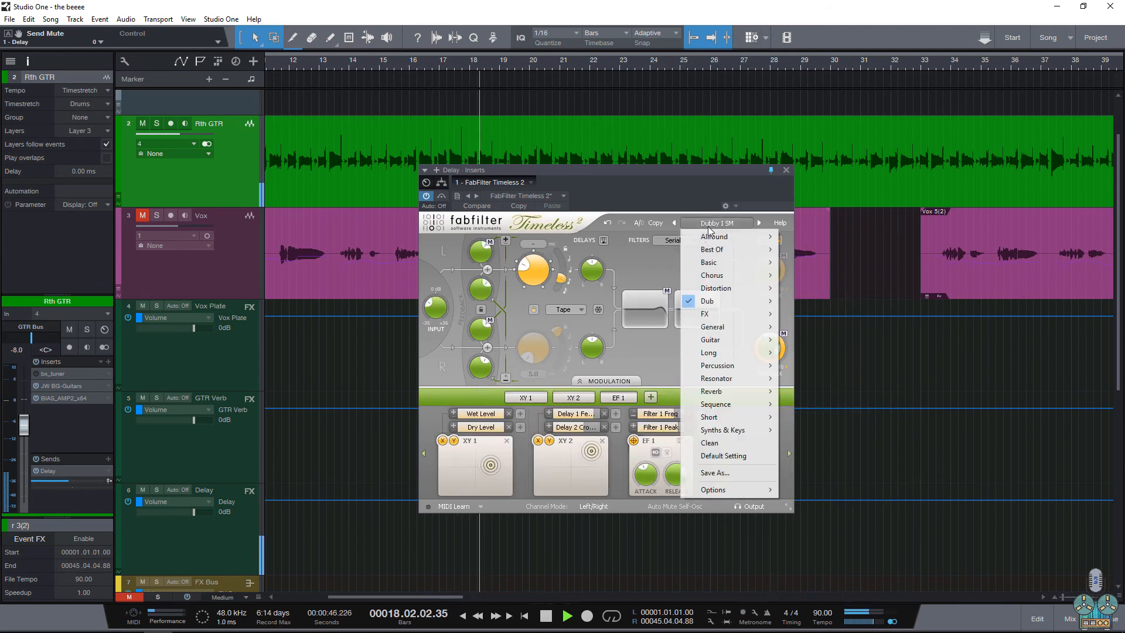
mouse_move(733, 301)
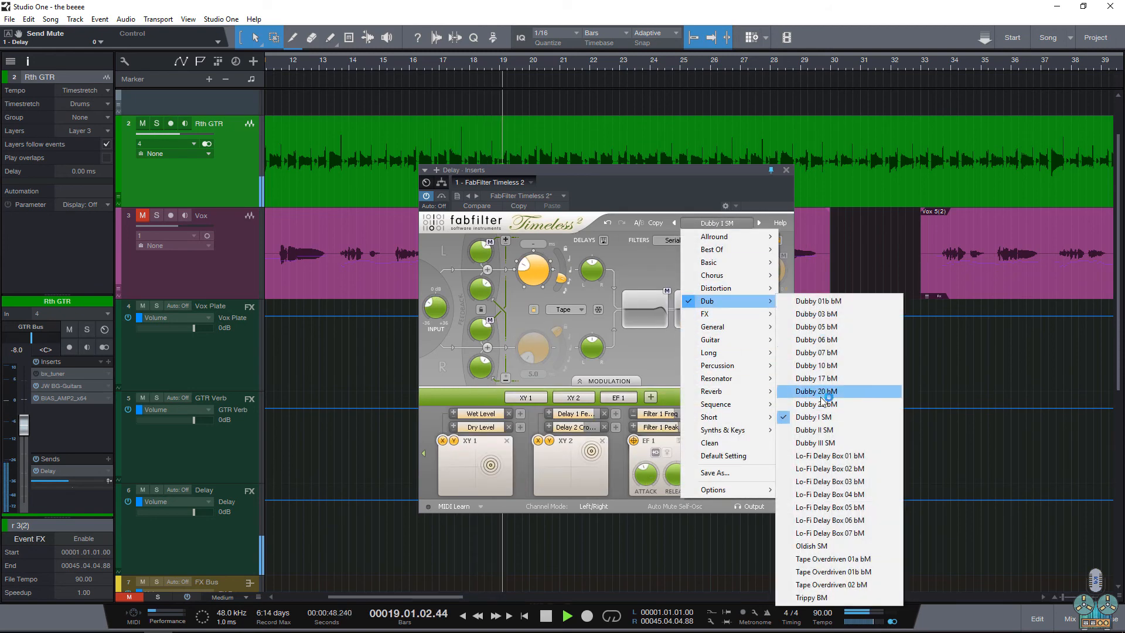
left_click(816, 327)
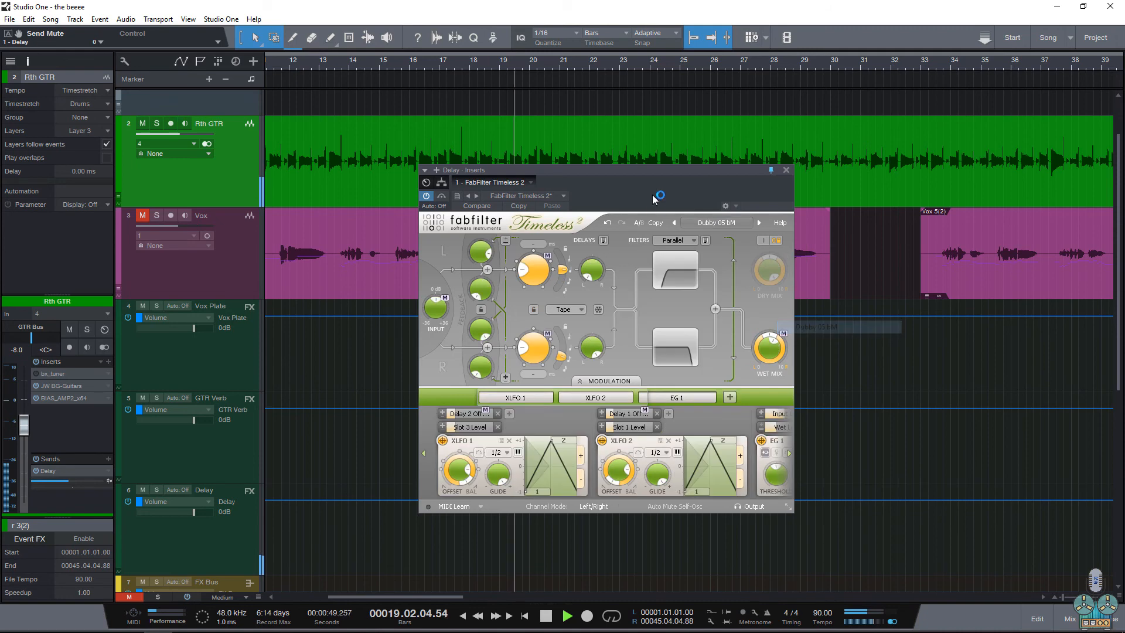
Load the Basic delay preset Resonant Ping Pong BM, shift the plug-in window slightly, and stop playback after listening.
left_click(709, 224)
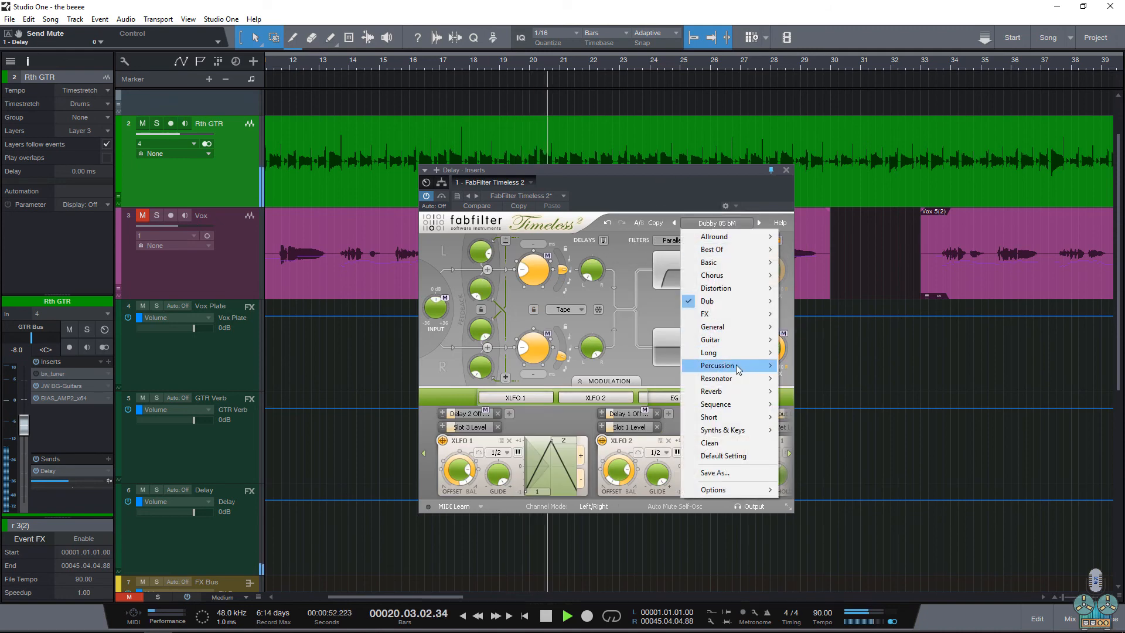
mouse_move(732, 262)
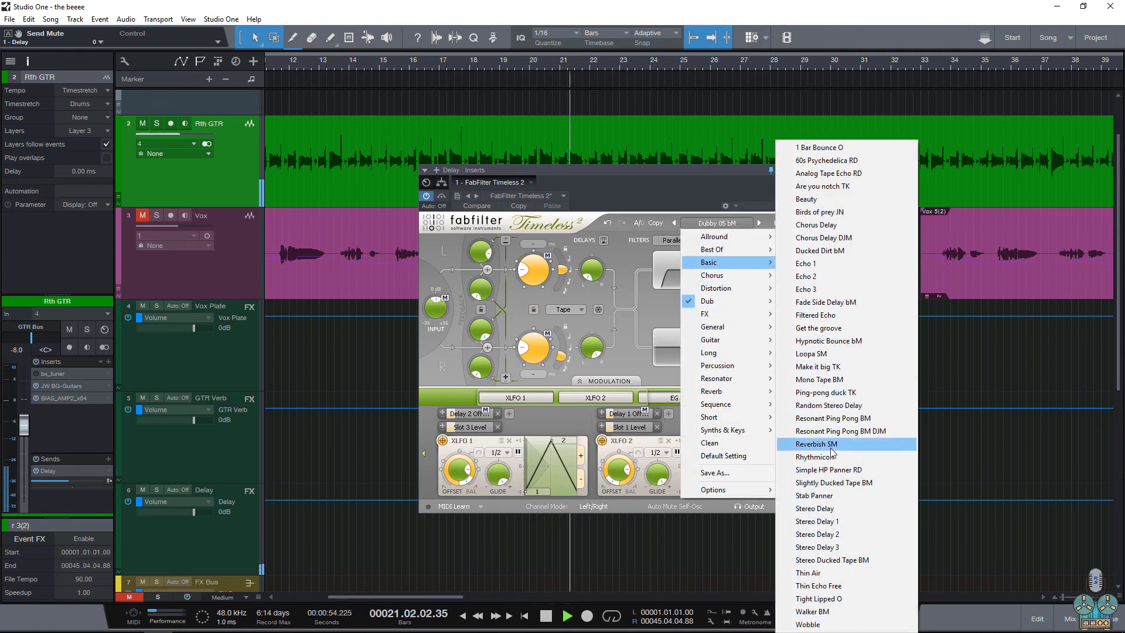
left_click(833, 418)
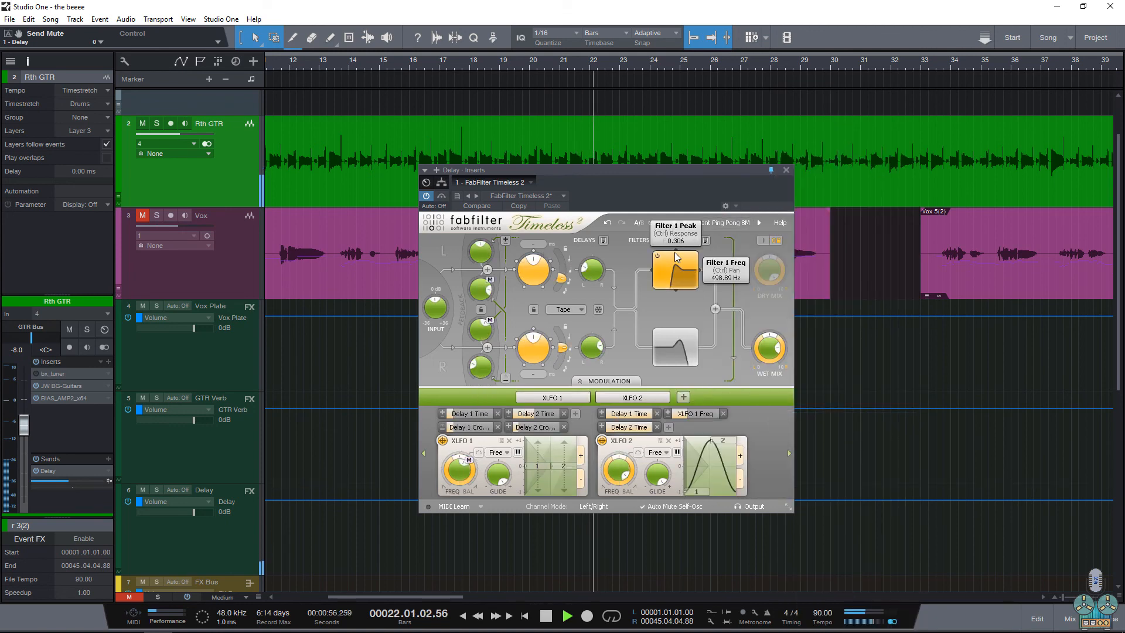
left_click_drag(625, 171, 586, 172)
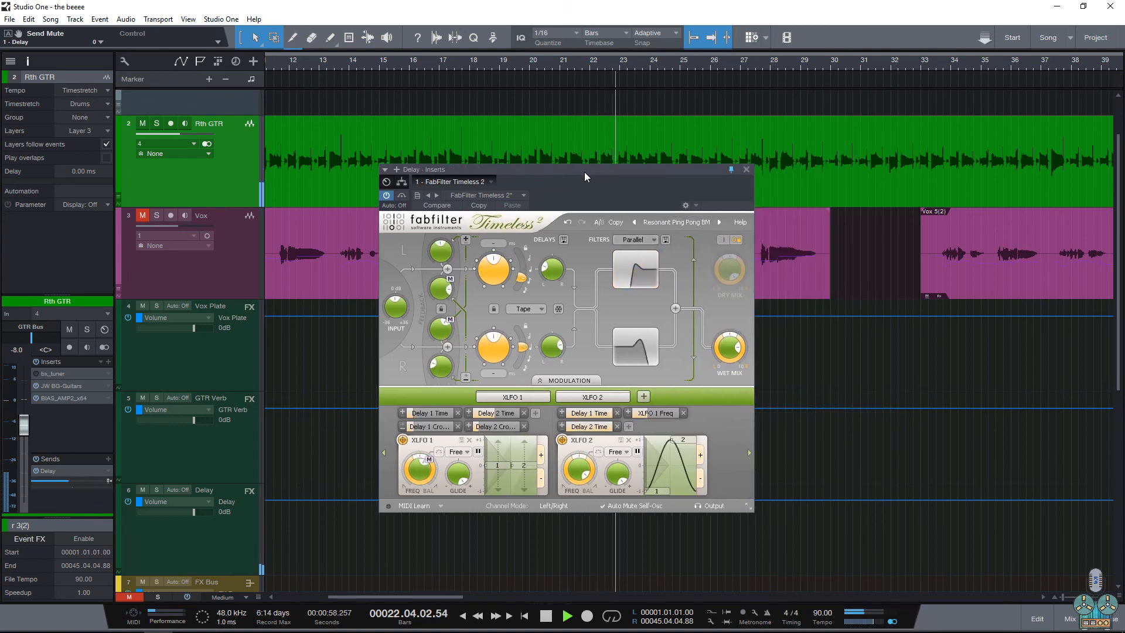
left_click(539, 399)
key("space")
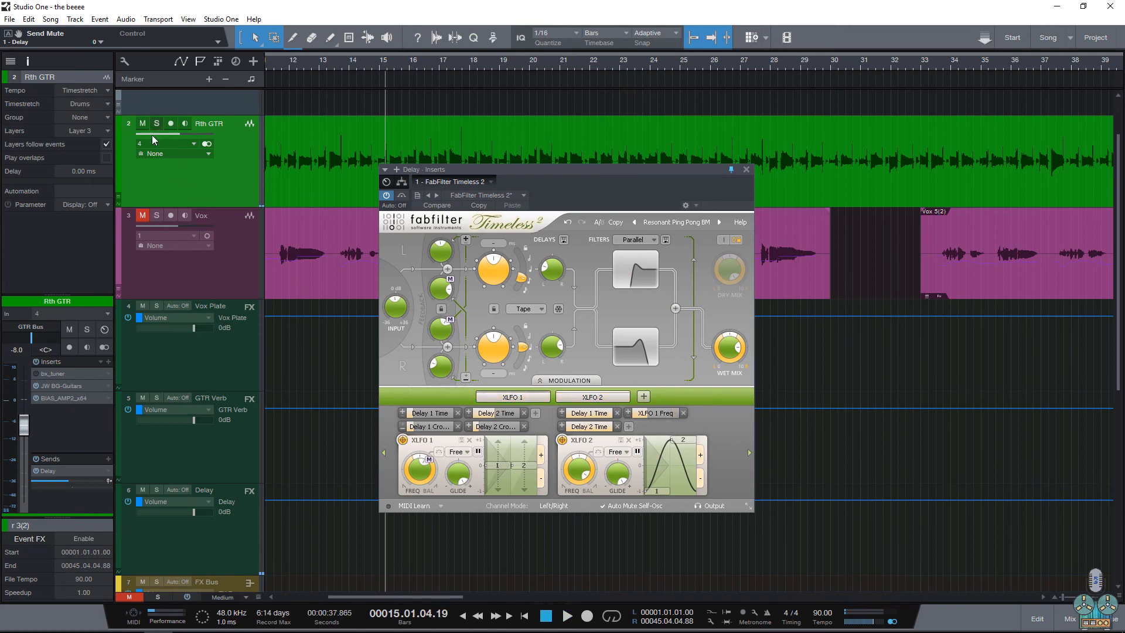
Show the reverb settings of BIAS AMP 2 on the Rth GTR track and place its window beside Timeless 2.
left_click(66, 398)
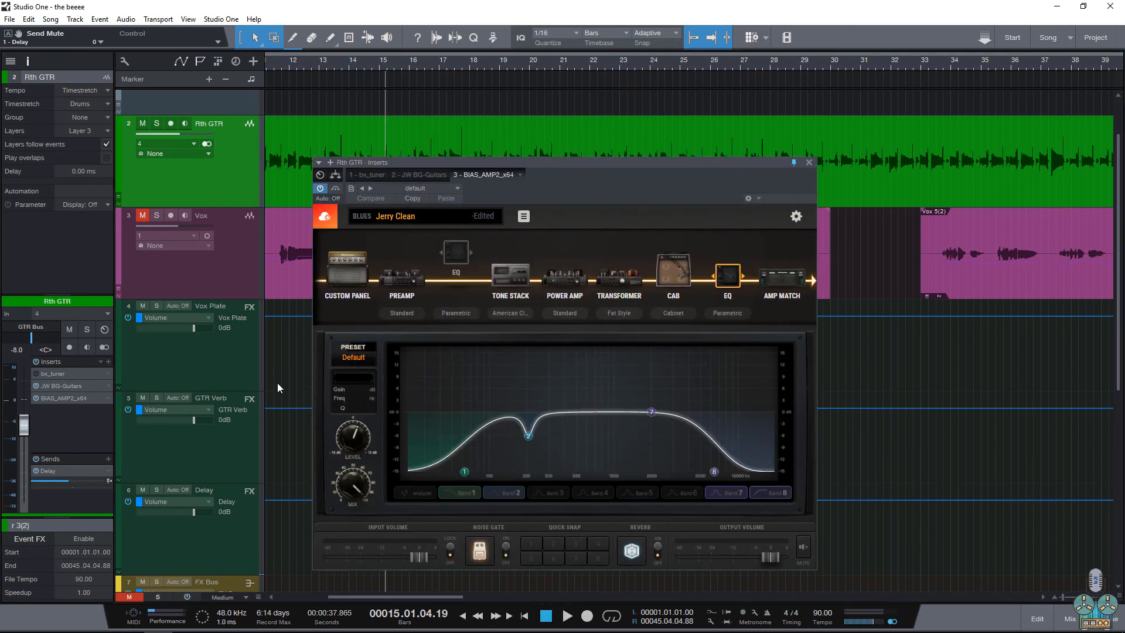
left_click(628, 557)
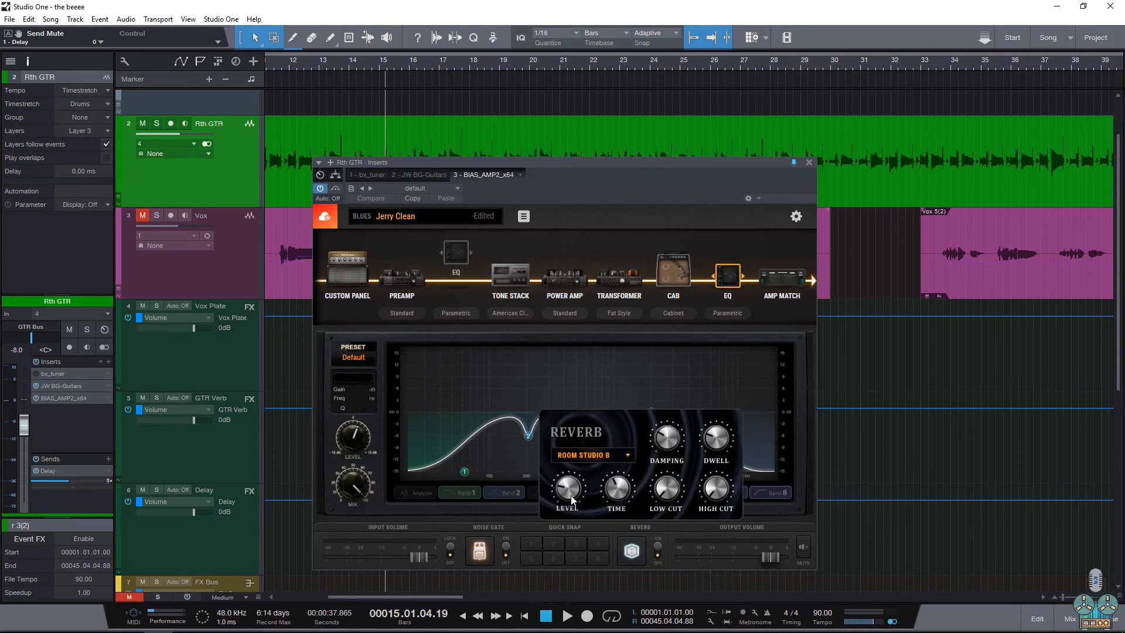
left_click(810, 163)
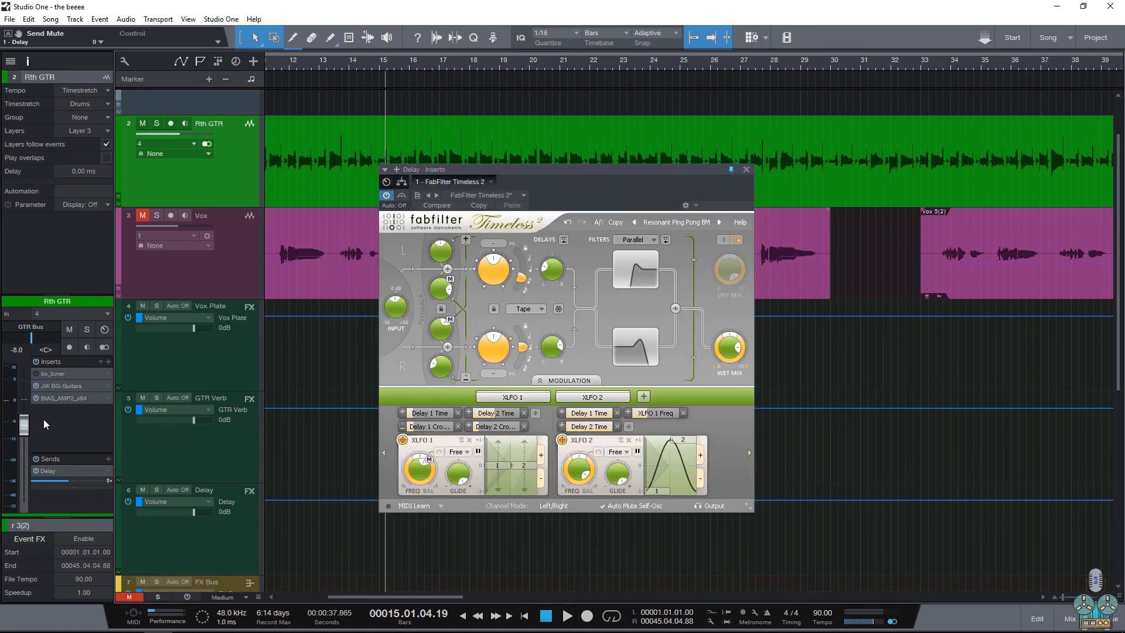
left_click(52, 397)
left_click_drag(540, 167, 826, 217)
Unmute the Vox track and play the mix, bypassing and re-enabling BIAS AMP 2 and the Delay send to compare.
left_click(143, 216)
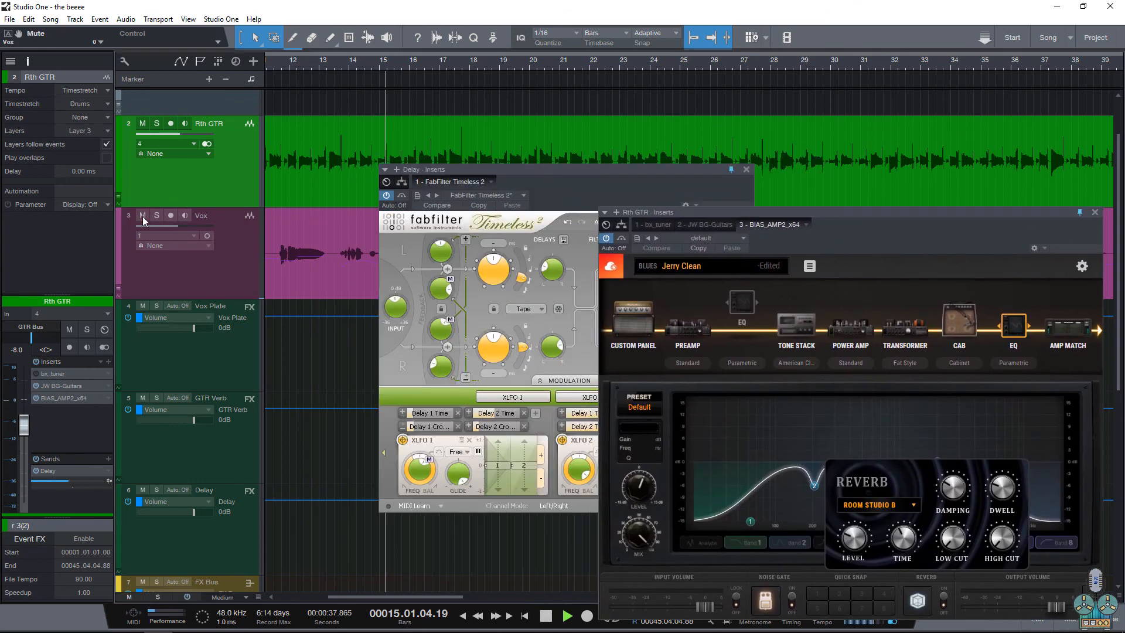
key("space")
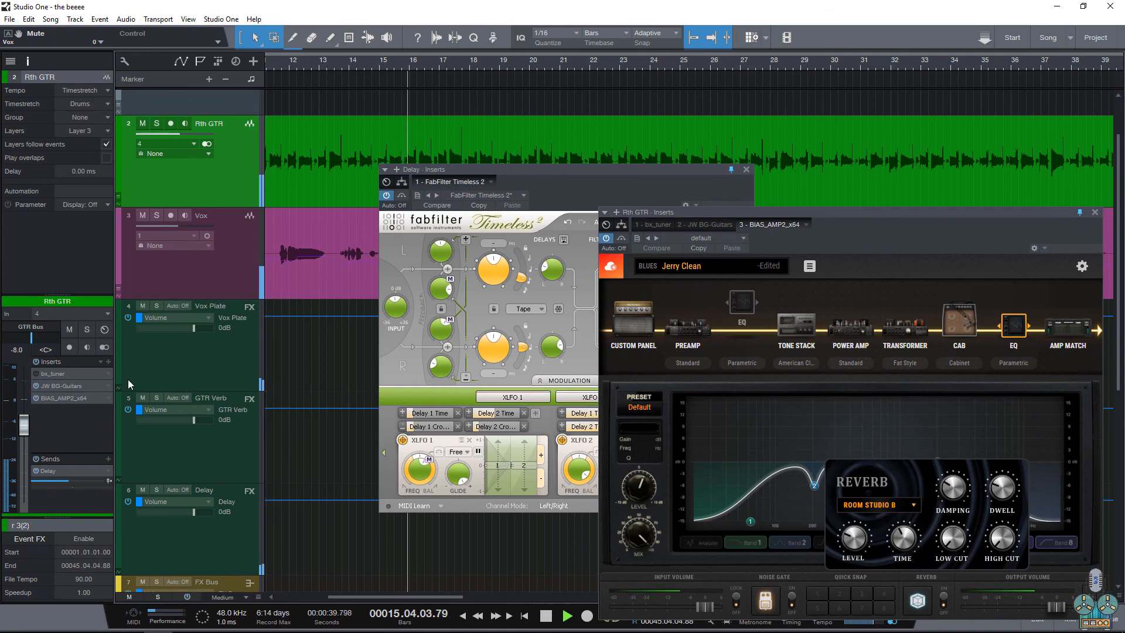
left_click(35, 398)
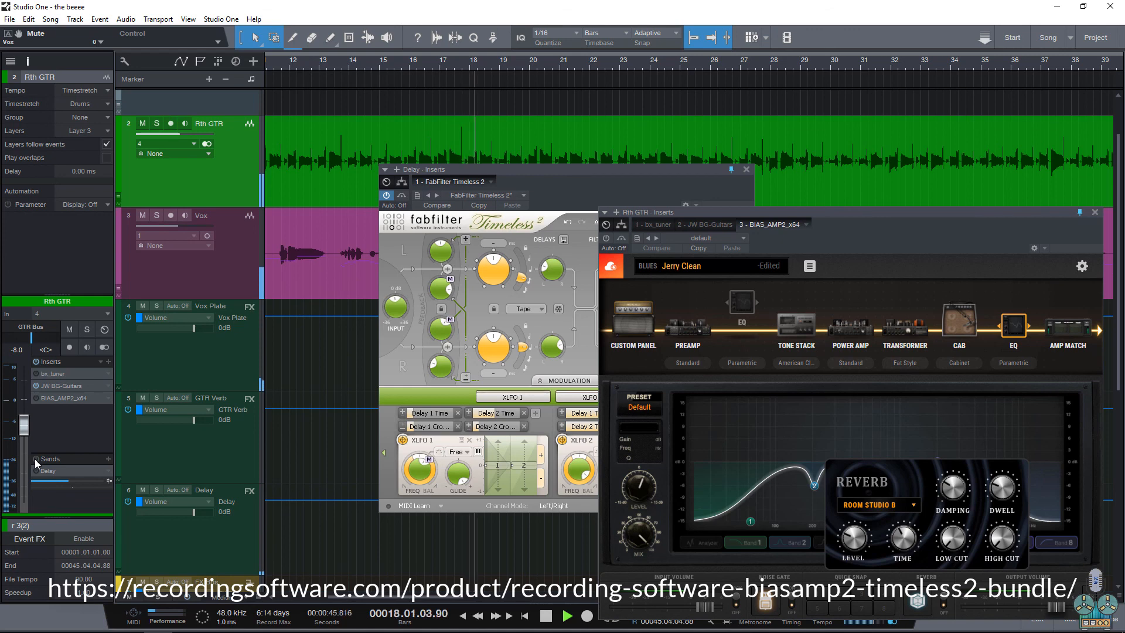
left_click(33, 398)
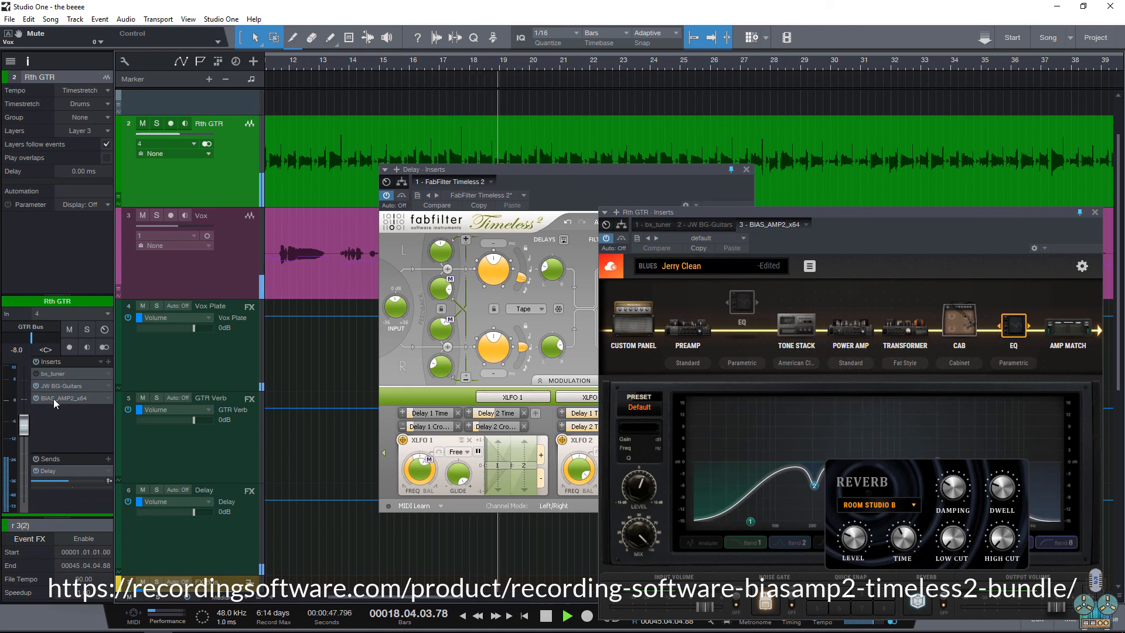
key("space")
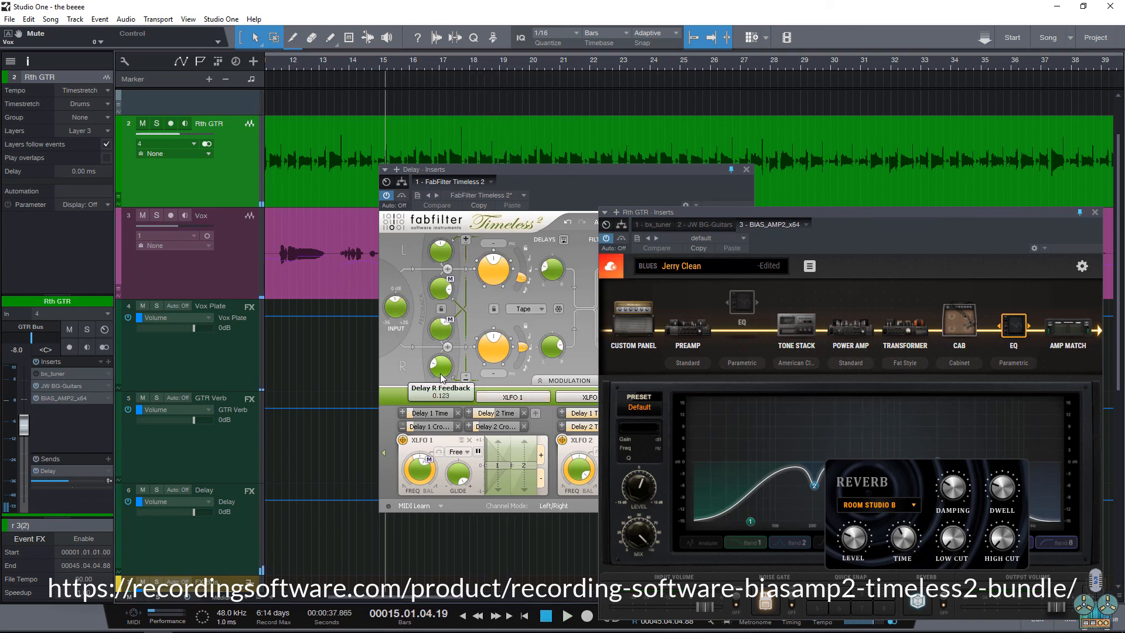
Arrange the BIAS AMP 2 and Timeless 2 windows side by side so both plug-ins are in view.
mouse_move(441, 378)
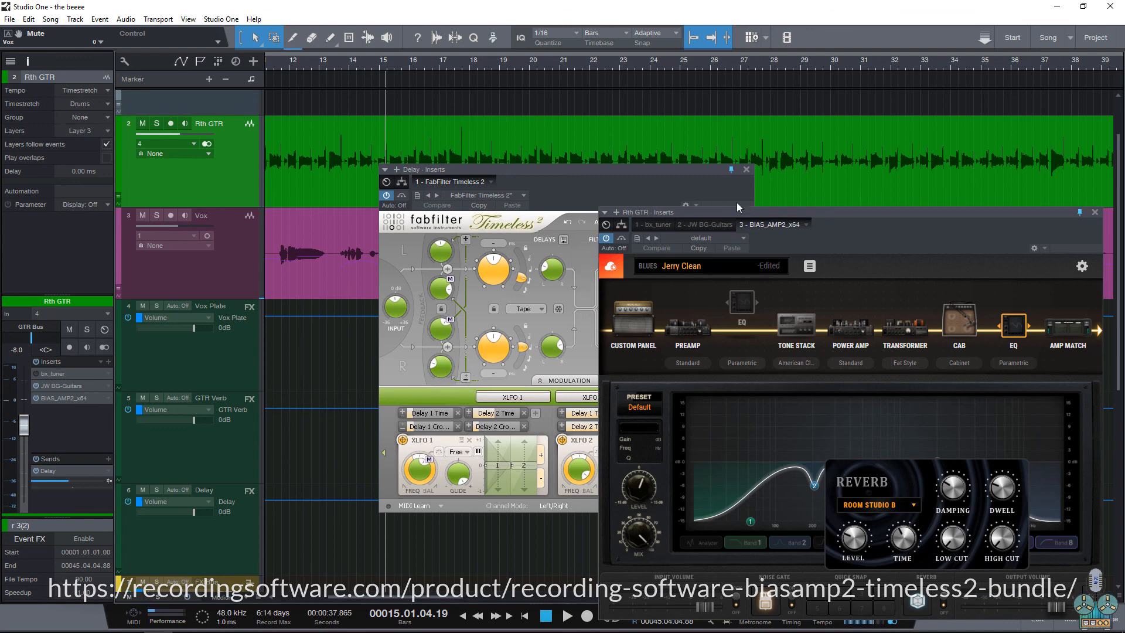
left_click_drag(789, 213, 513, 130)
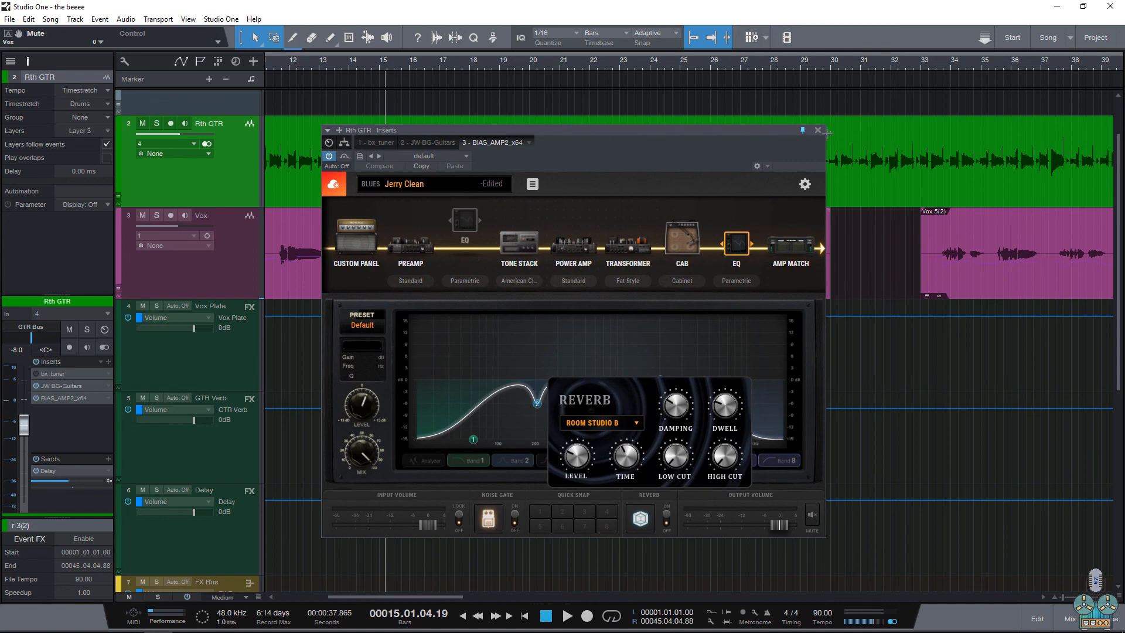
left_click_drag(813, 131, 572, 138)
left_click(691, 164)
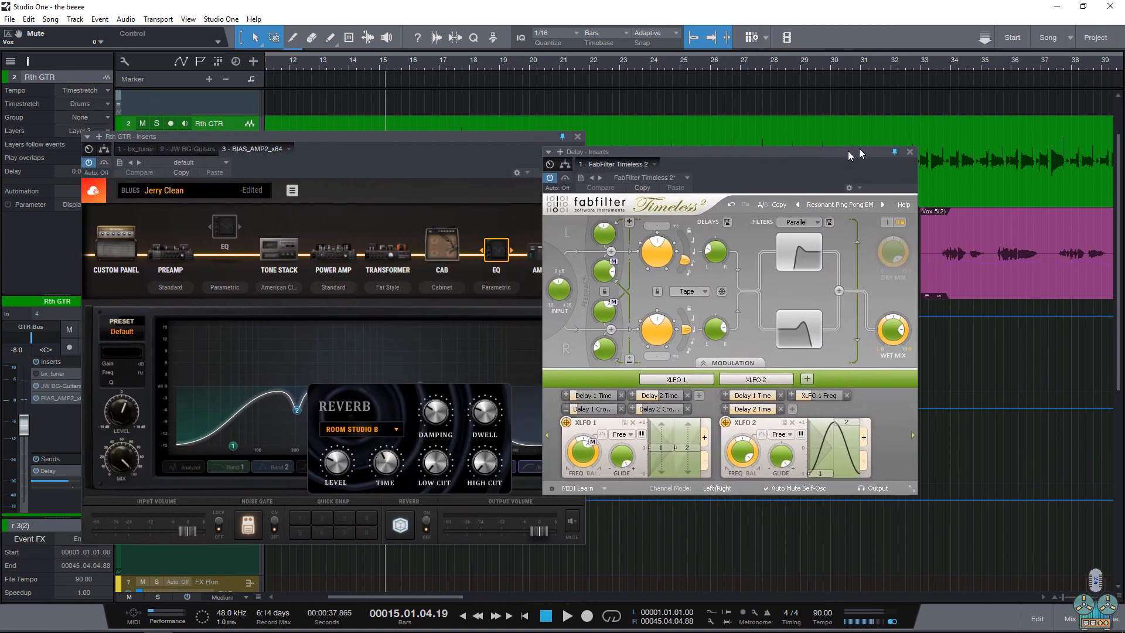